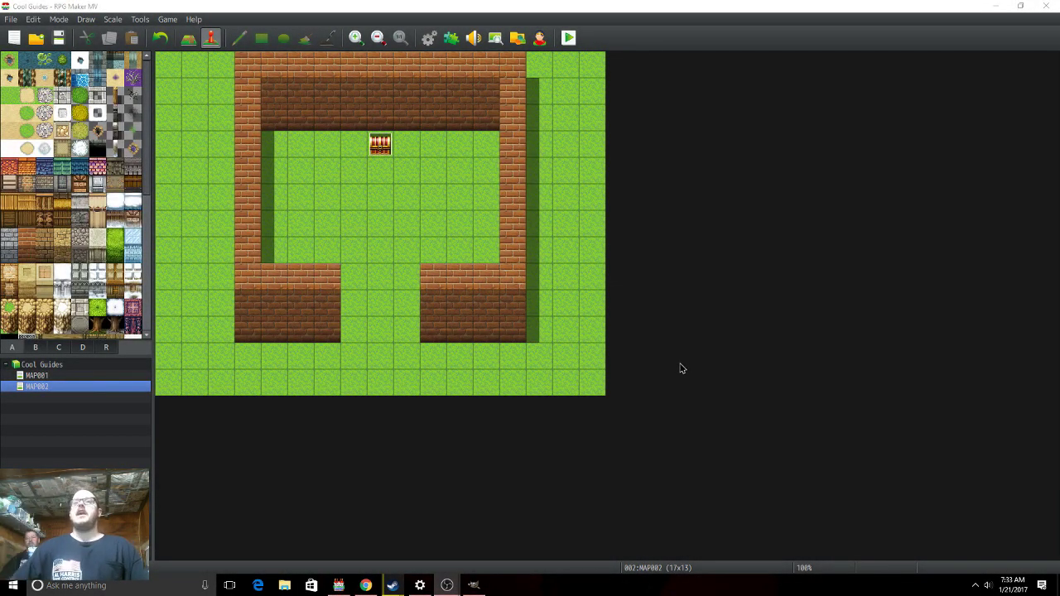
Switch to GIMP and check which tileset images are open.
left_click(407, 329)
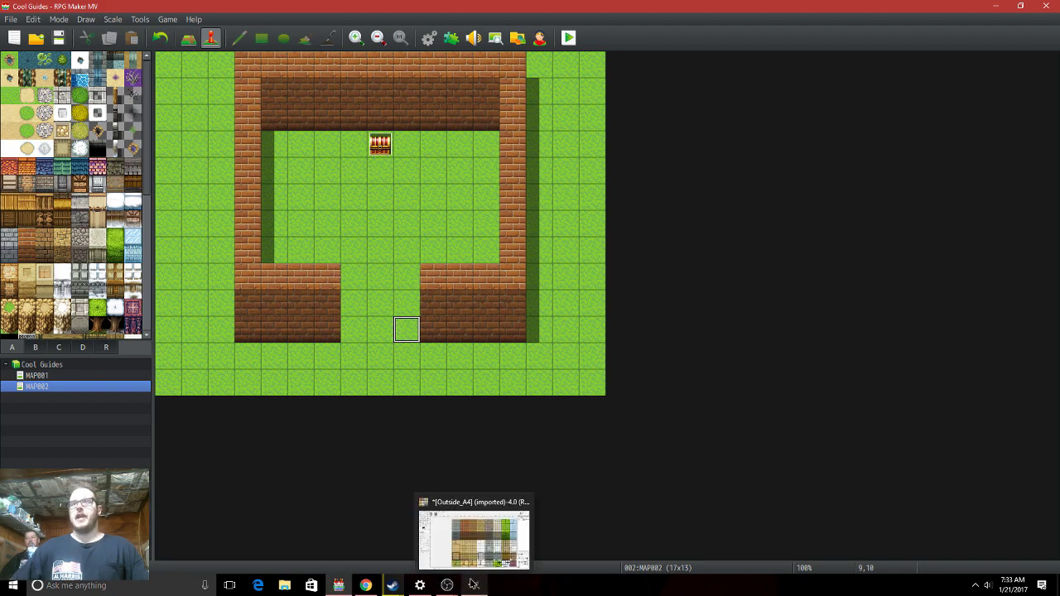
left_click(474, 584)
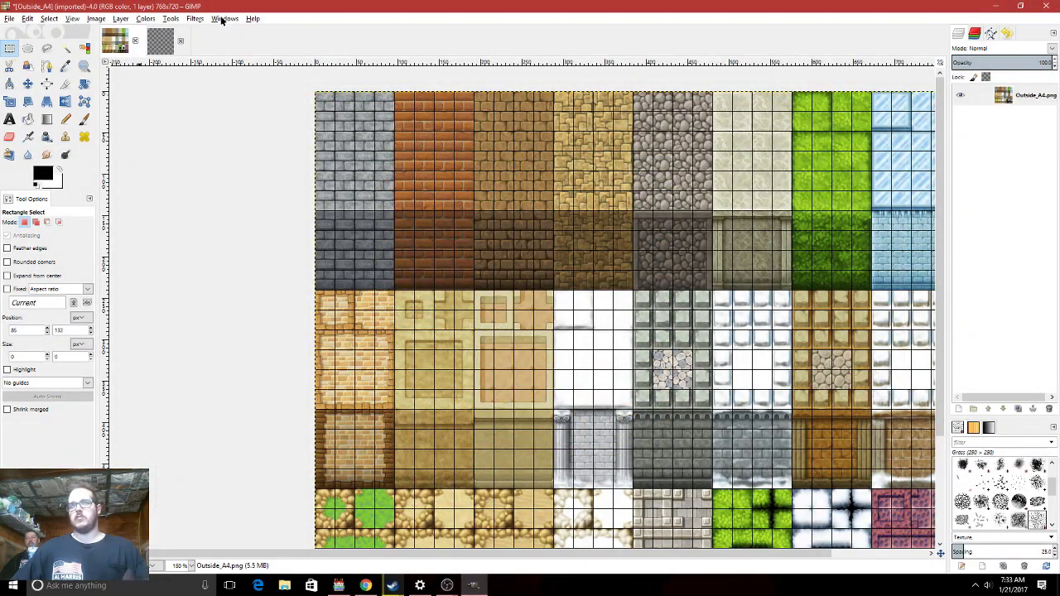
left_click(223, 19)
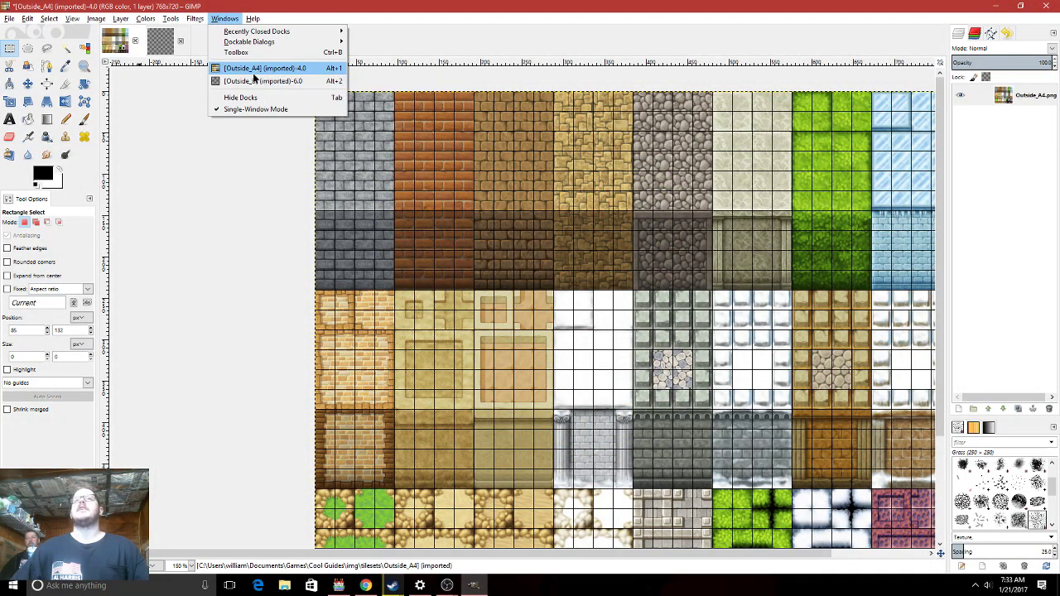
left_click(182, 229)
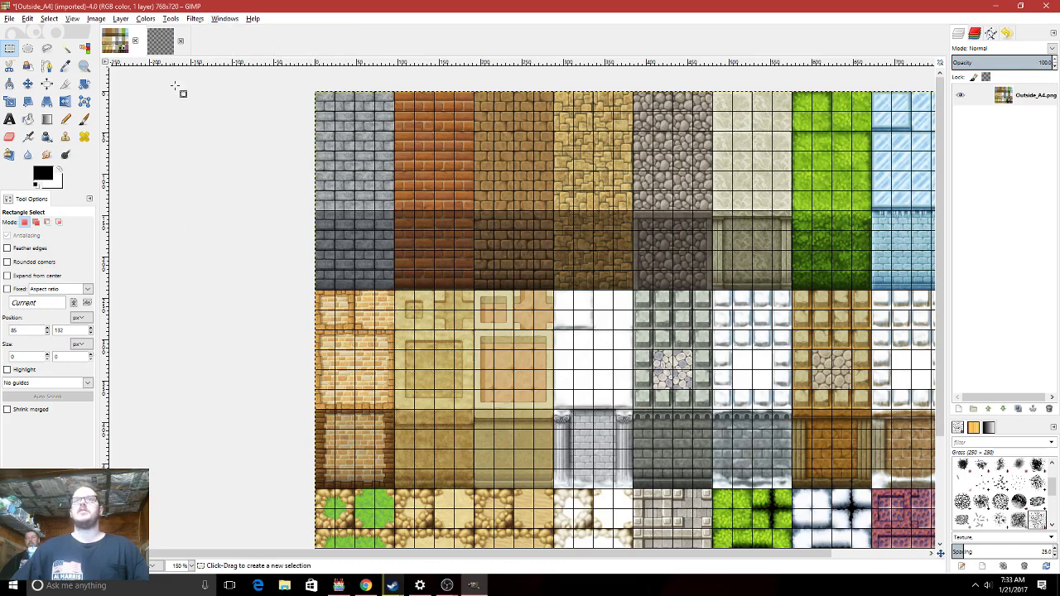
left_click(223, 19)
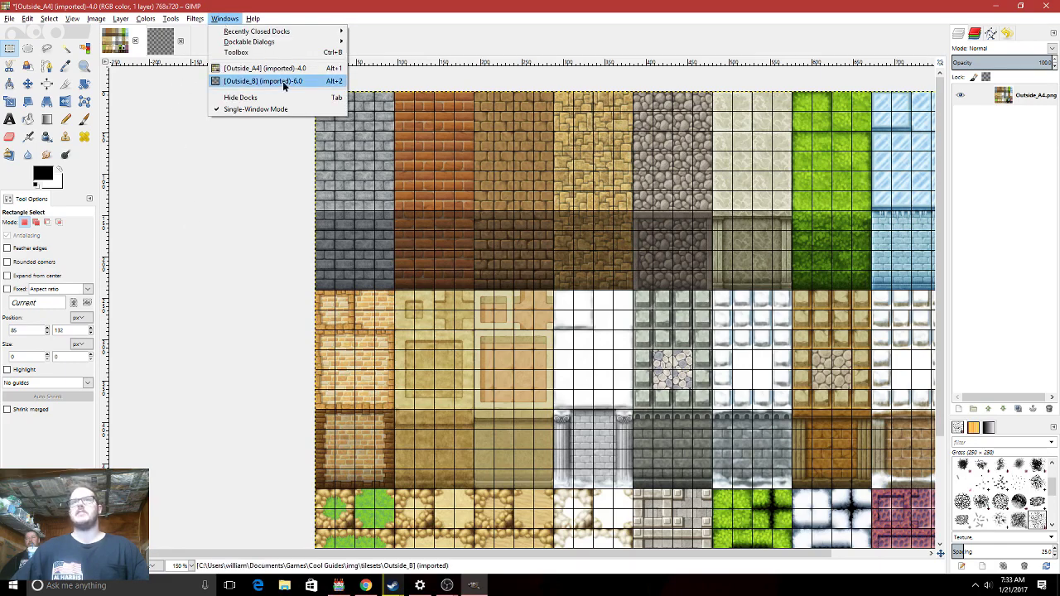
left_click(239, 140)
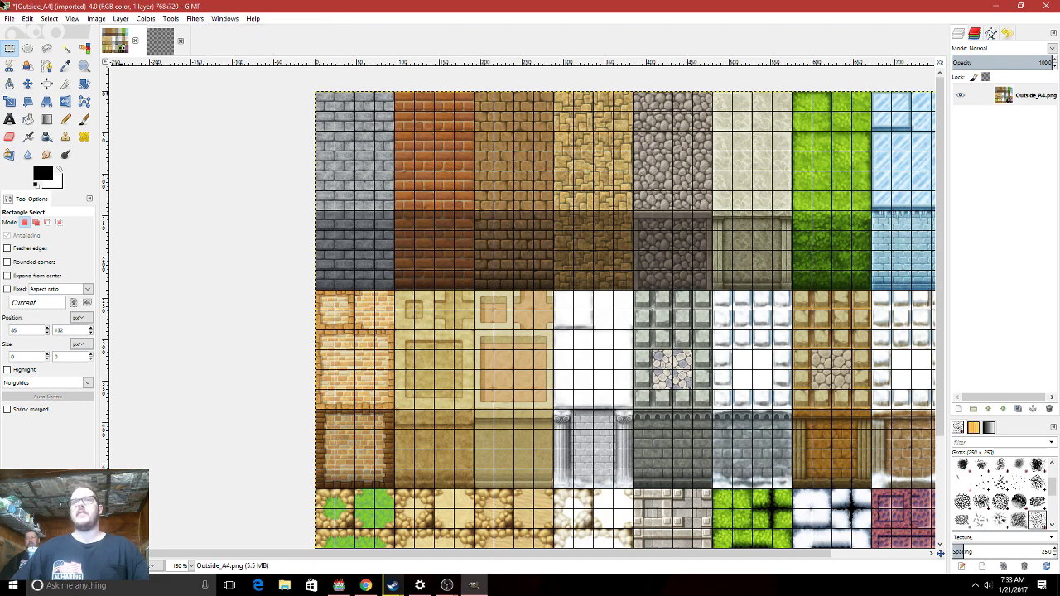
left_click(150, 73)
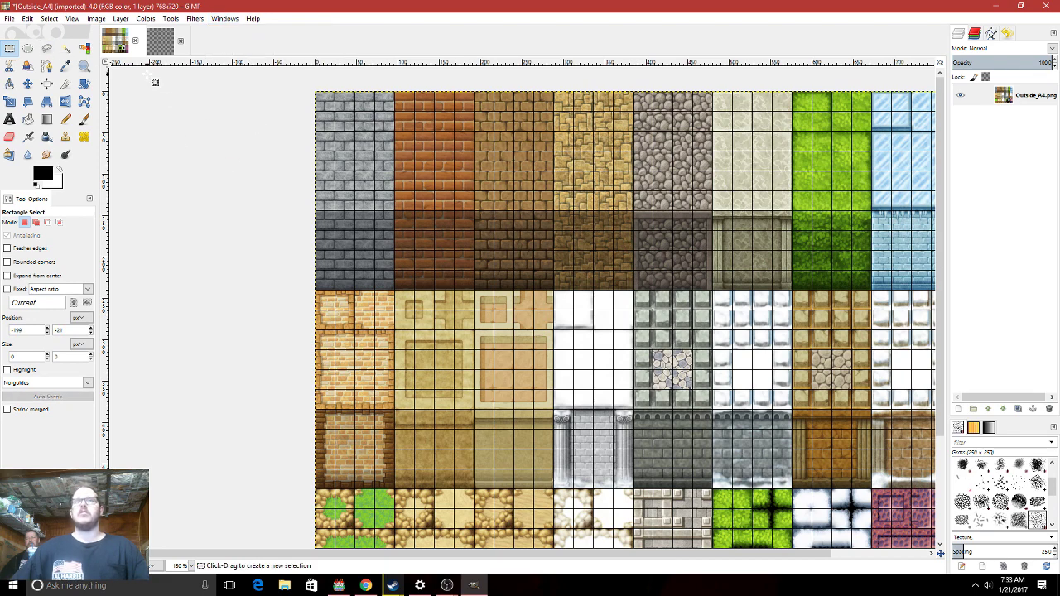
Preview Outside_A4.png in the project's tilesets folder without opening it.
key("ctrl+o")
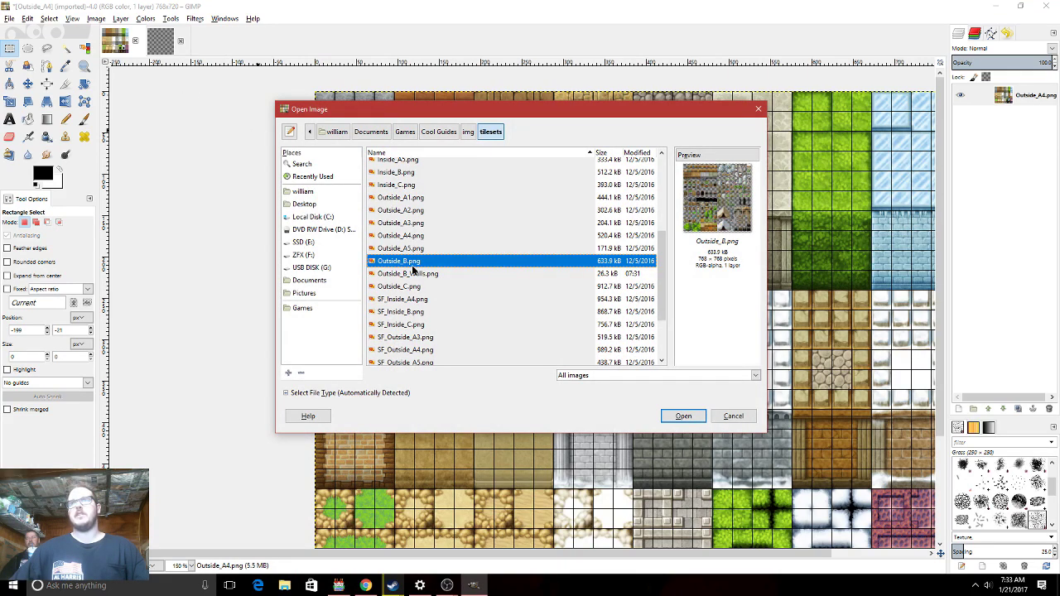
left_click(406, 235)
left_click(731, 417)
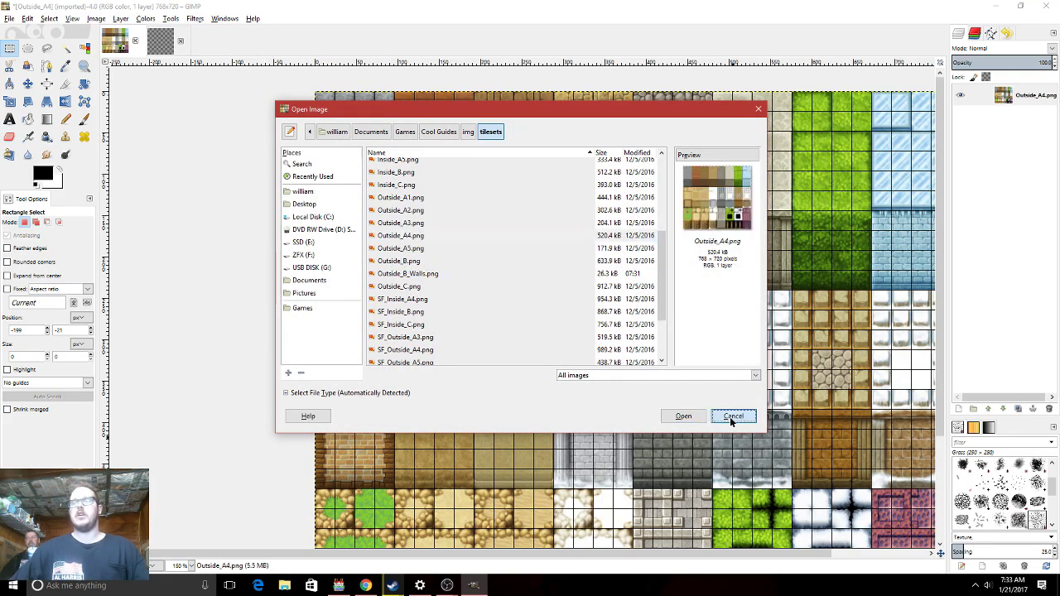
Check the grid spacing configured for the Outside_A4 image, leaving its settings as they are.
scroll(510, 348, "up", 4, "ctrl")
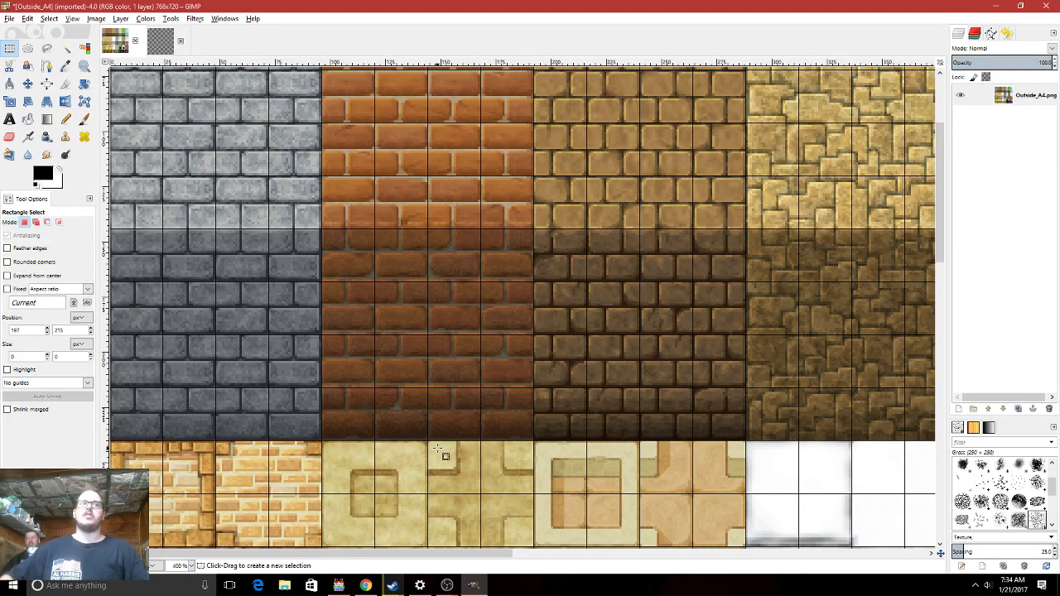
scroll(432, 470, "down", 8)
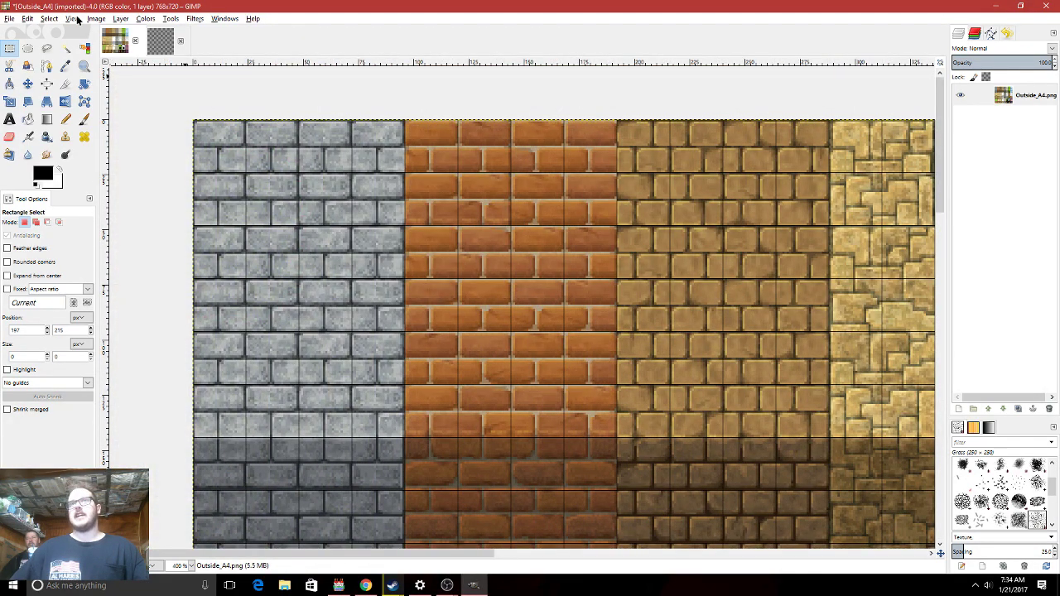
left_click(73, 19)
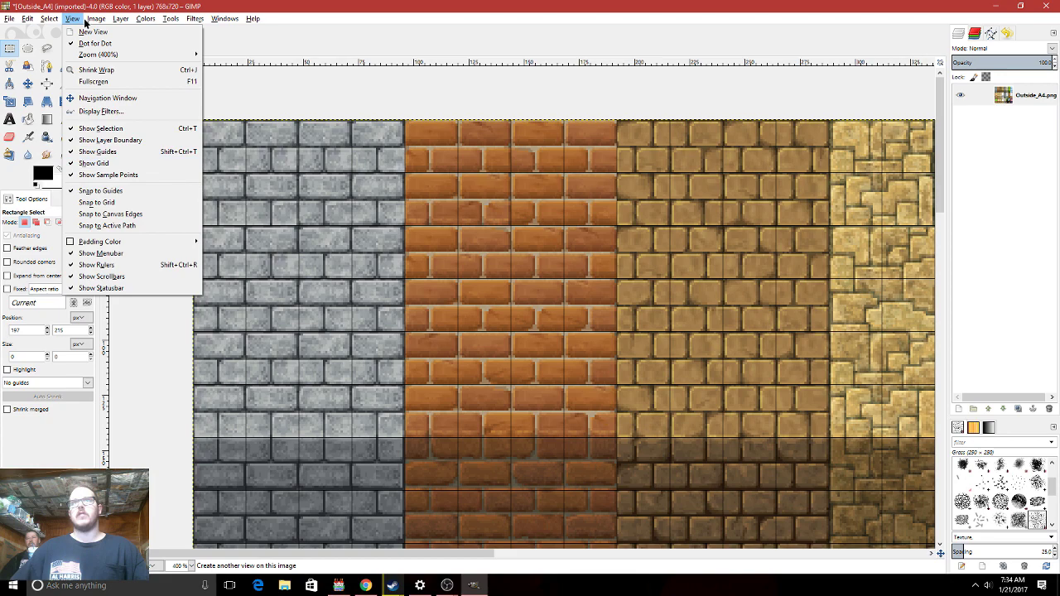
mouse_move(96, 18)
left_click(129, 219)
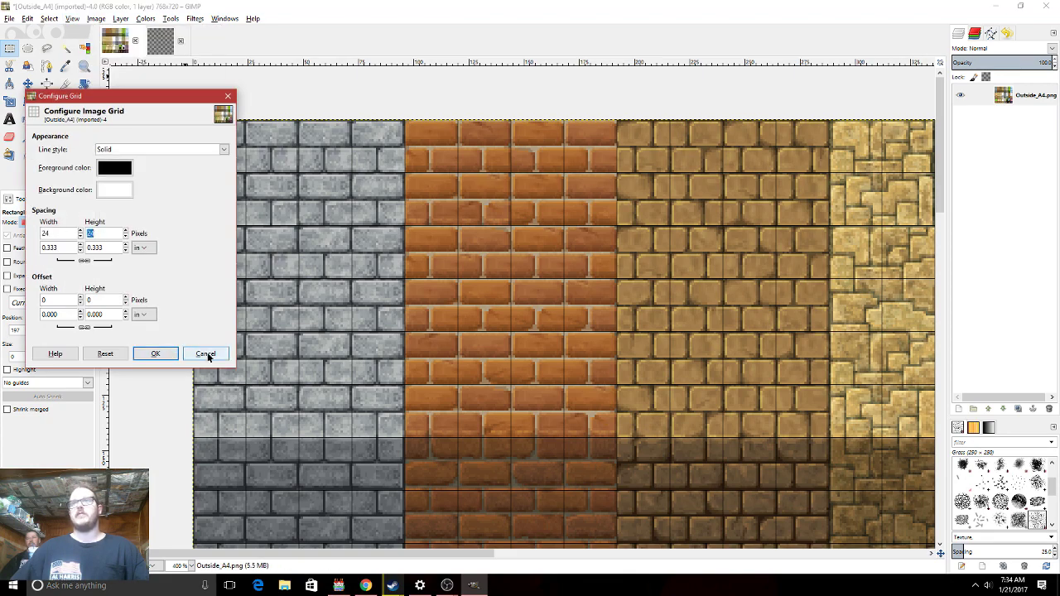
left_click(208, 355)
Select a 48 × 24 px area centred along the base of the dark red brick wall, at position 120, 216.
middle_click_drag(501, 418, 420, 253)
scroll(462, 420, "up", 2, "ctrl")
middle_click_drag(475, 506, 490, 426)
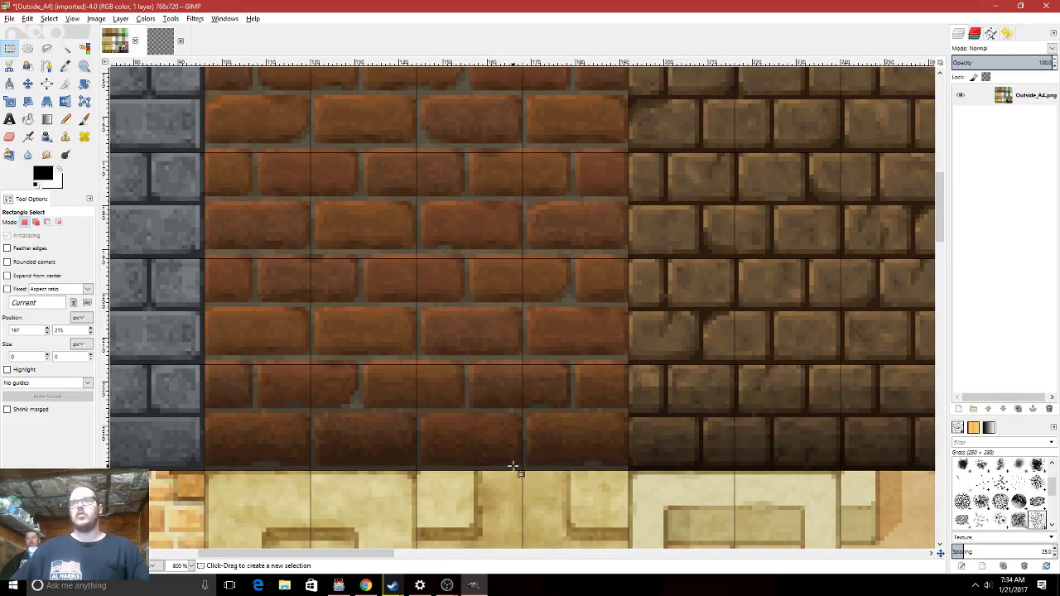
left_click_drag(522, 470, 311, 365)
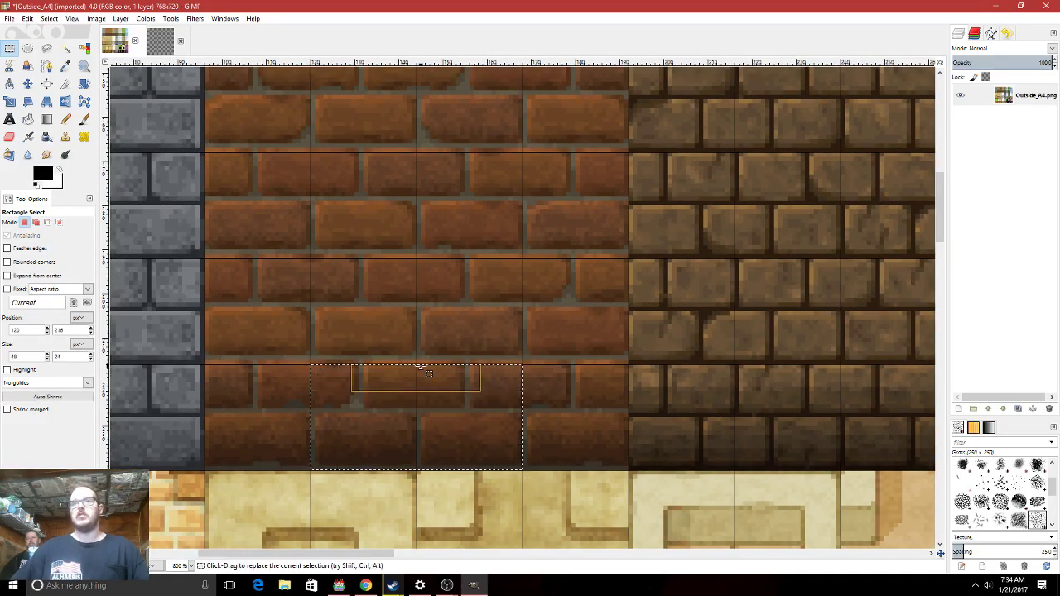
Extend the red brick selection upward to 48 × 144 px, starting at y 96, and copy it.
middle_click_drag(413, 381, 430, 462)
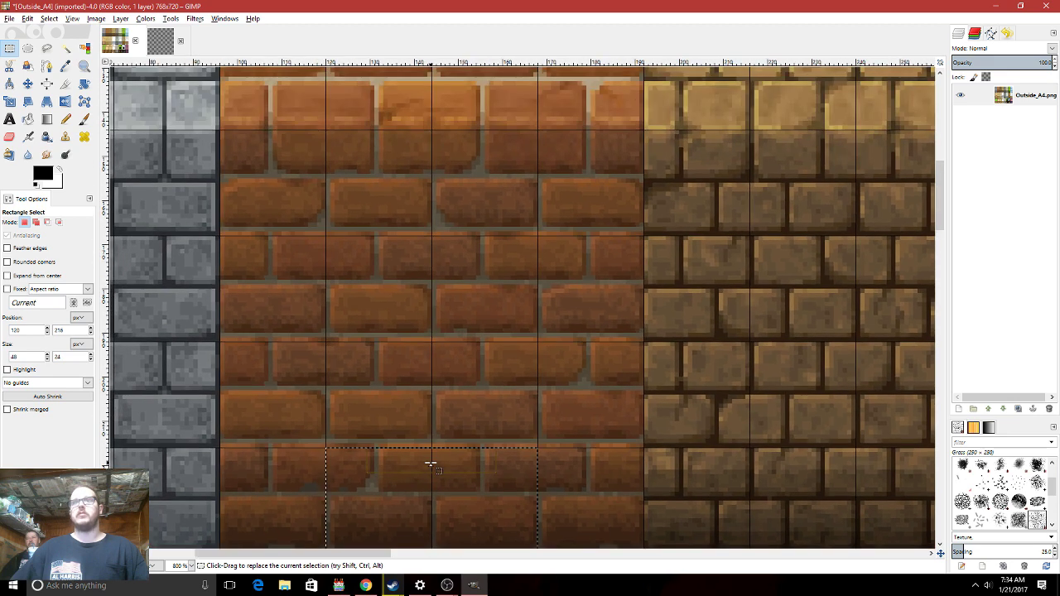
left_click_drag(430, 460, 420, 121)
scroll(440, 310, "down", 10)
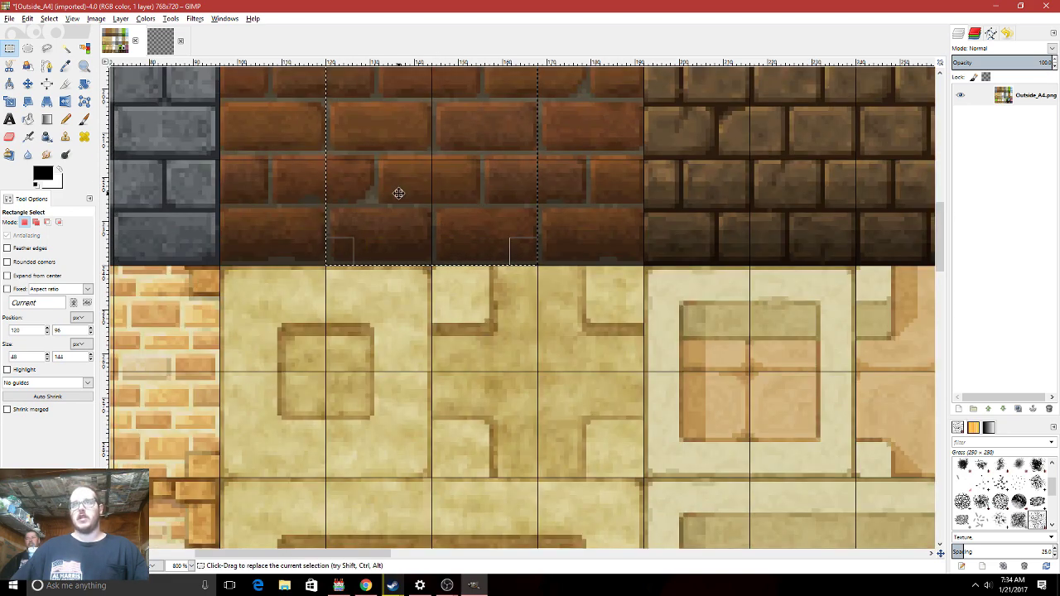
scroll(404, 432, "up", 5)
scroll(434, 293, "up", 15)
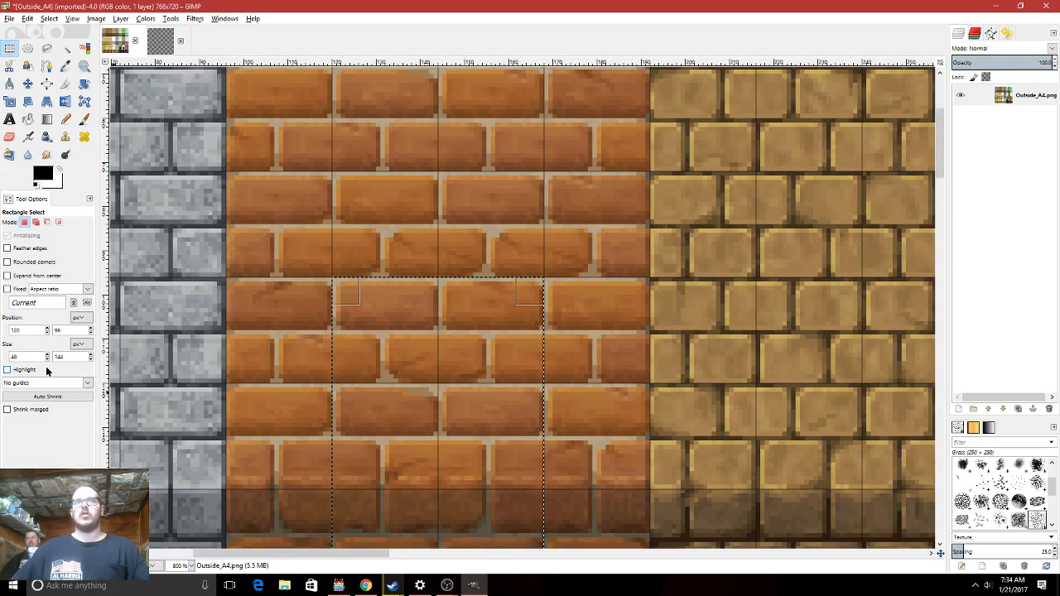
scroll(514, 330, "down", 5, "ctrl")
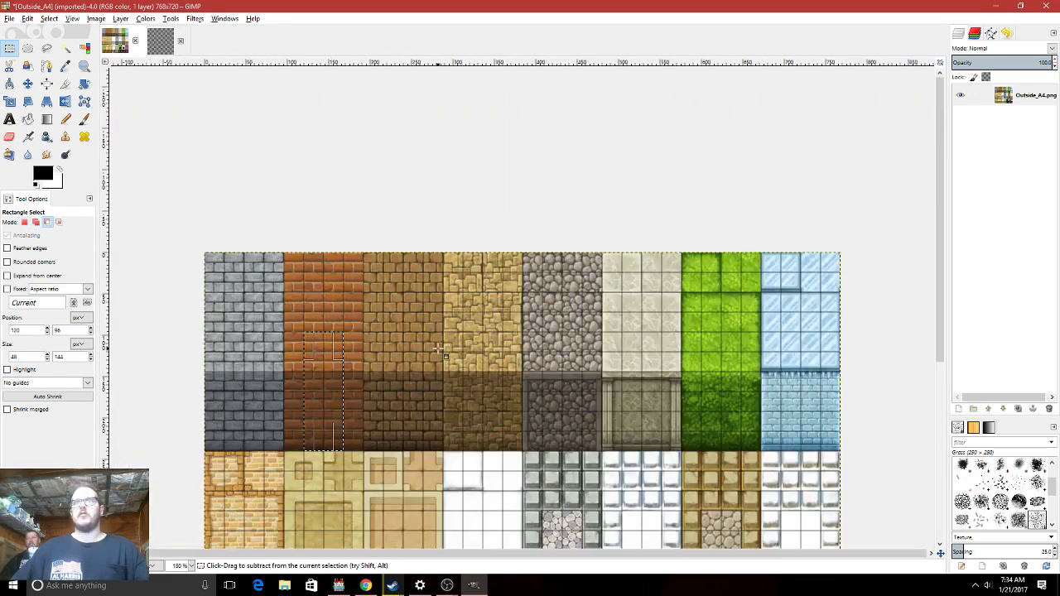
scroll(514, 330, "up", 1, "ctrl")
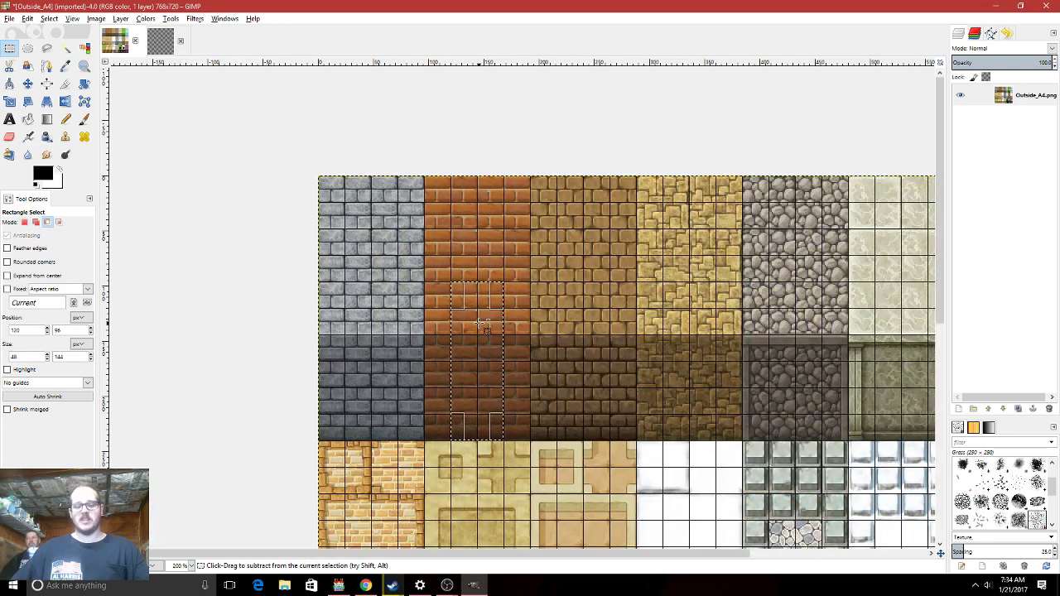
key("ctrl+c")
Switch to the Outside_B_Walls image, delete its Layer #1, and briefly show the Outside_B.png layer before hiding it again.
left_click(157, 49)
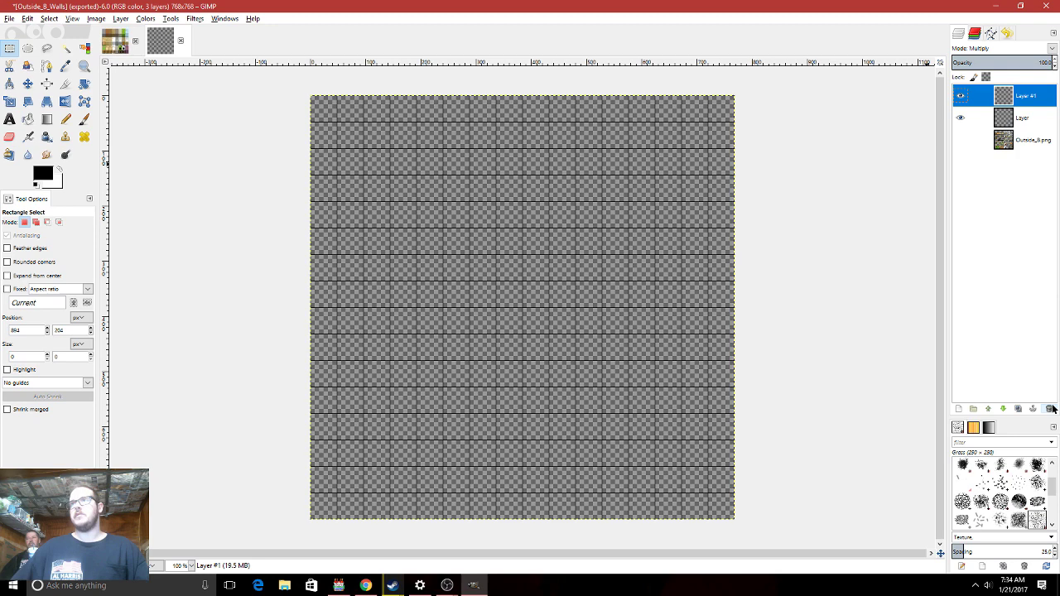
left_click(1049, 409)
left_click(961, 120)
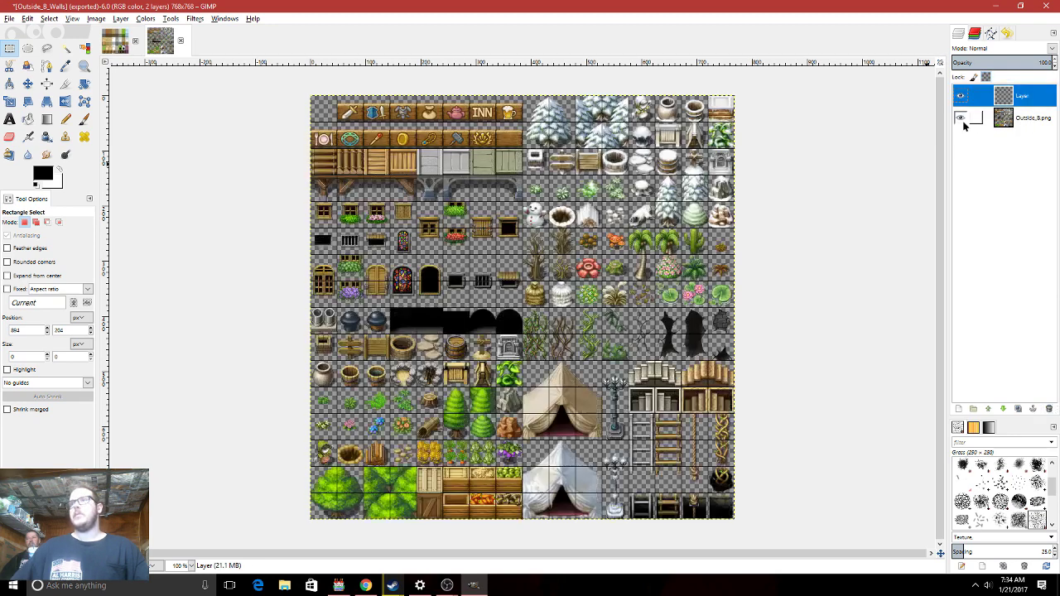
left_click(961, 120)
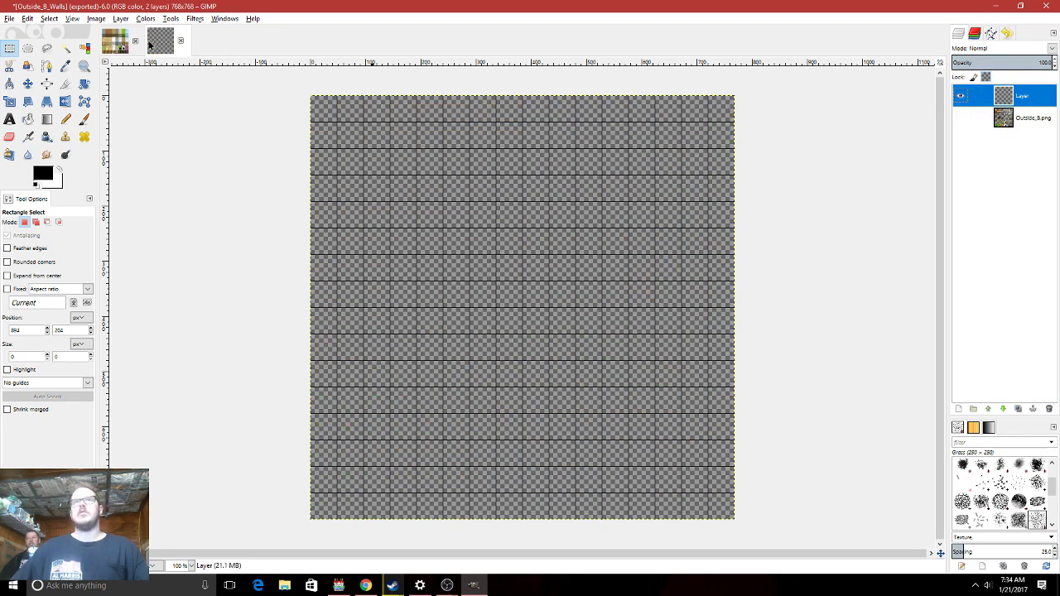
Check the grid spacing configured for the Outside_B_Walls image, leaving its settings as they are.
left_click(73, 19)
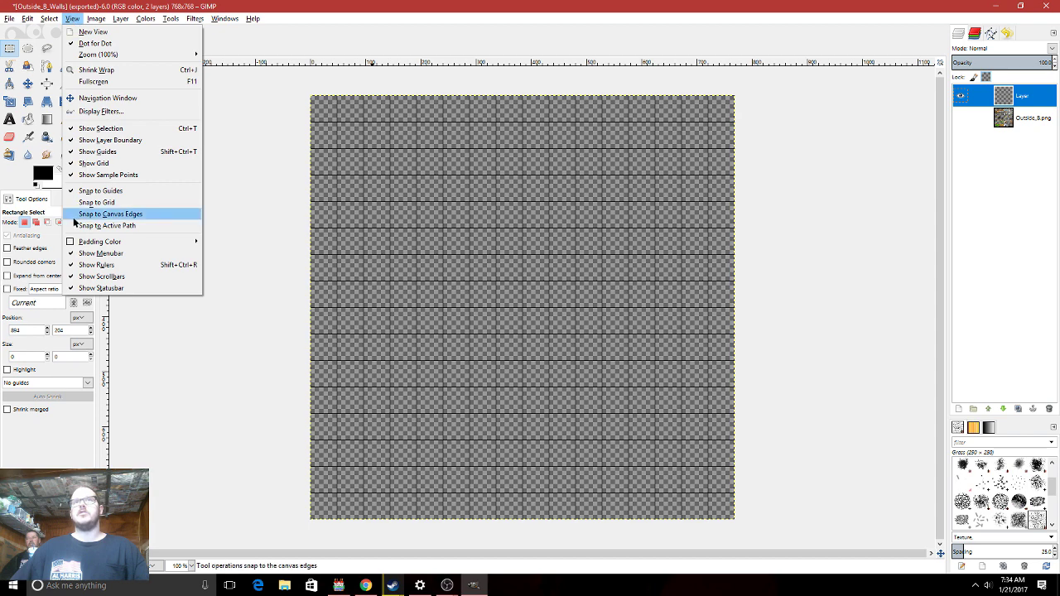
mouse_move(91, 21)
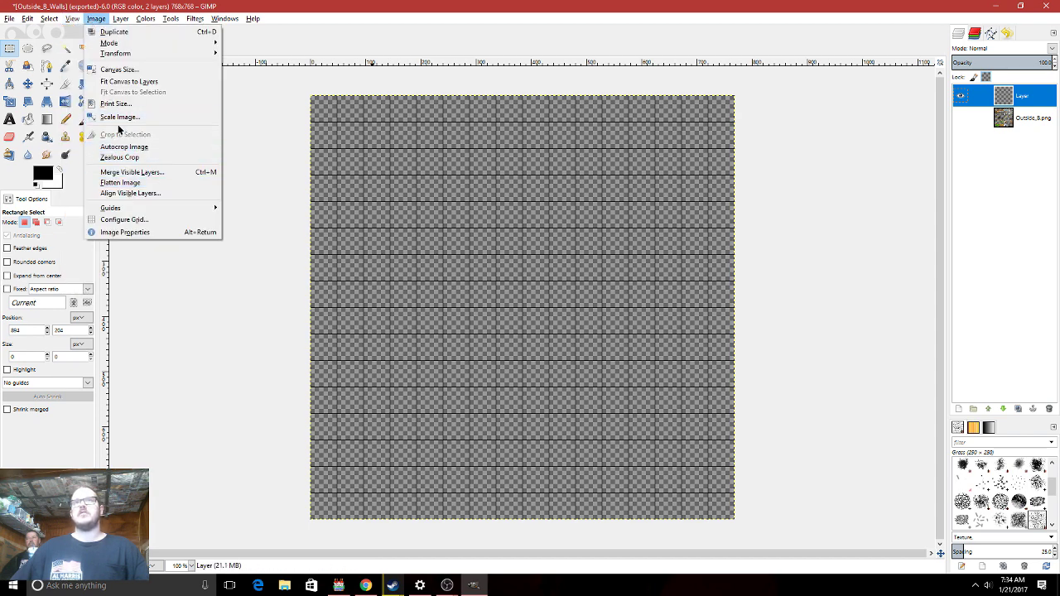
left_click(115, 219)
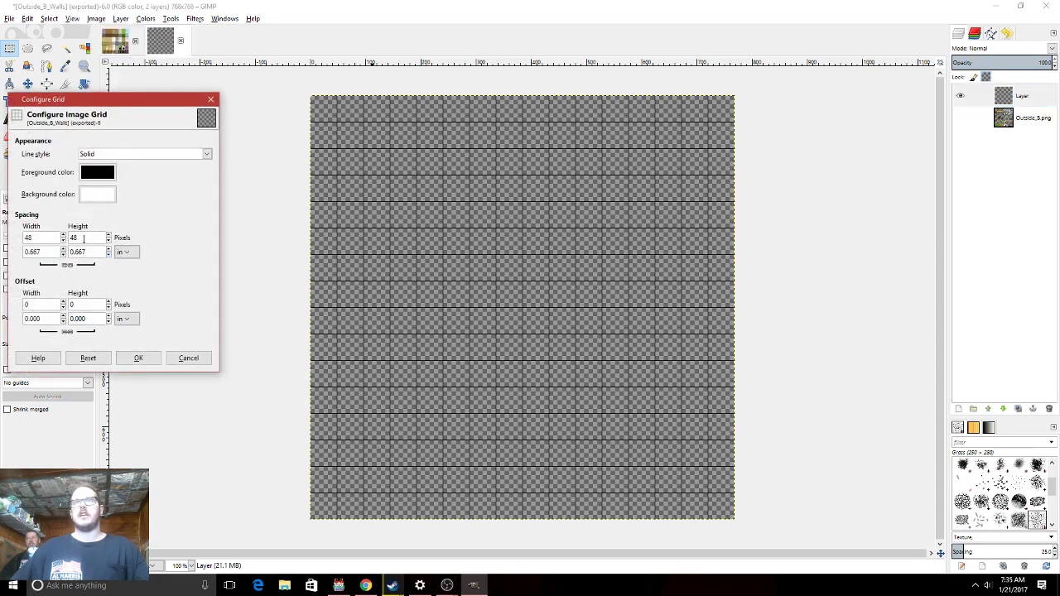
left_click(190, 361)
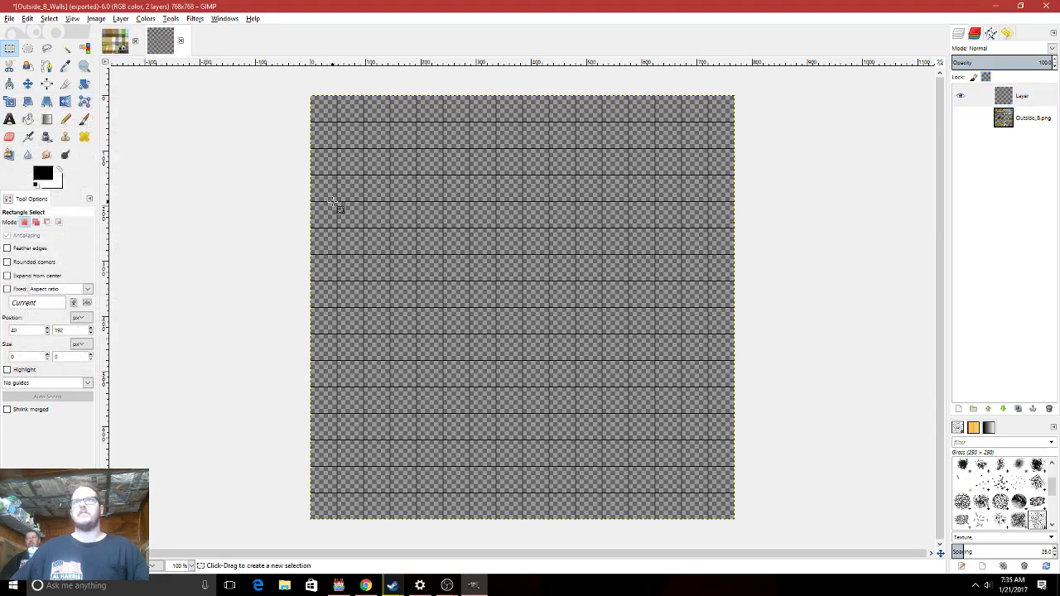
Paste the brick strip into Outside_B_Walls and align it with the first grid column, starting at the second row.
scroll(337, 207, "up", 2, "ctrl")
scroll(326, 141, "up", 3, "ctrl")
key("ctrl+v")
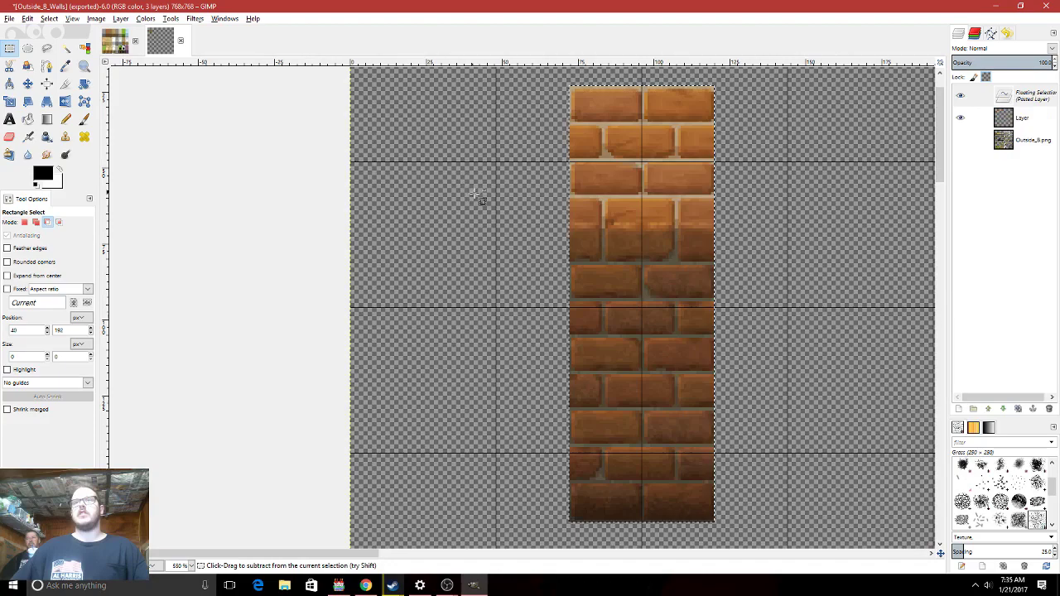
left_click_drag(621, 142, 406, 221)
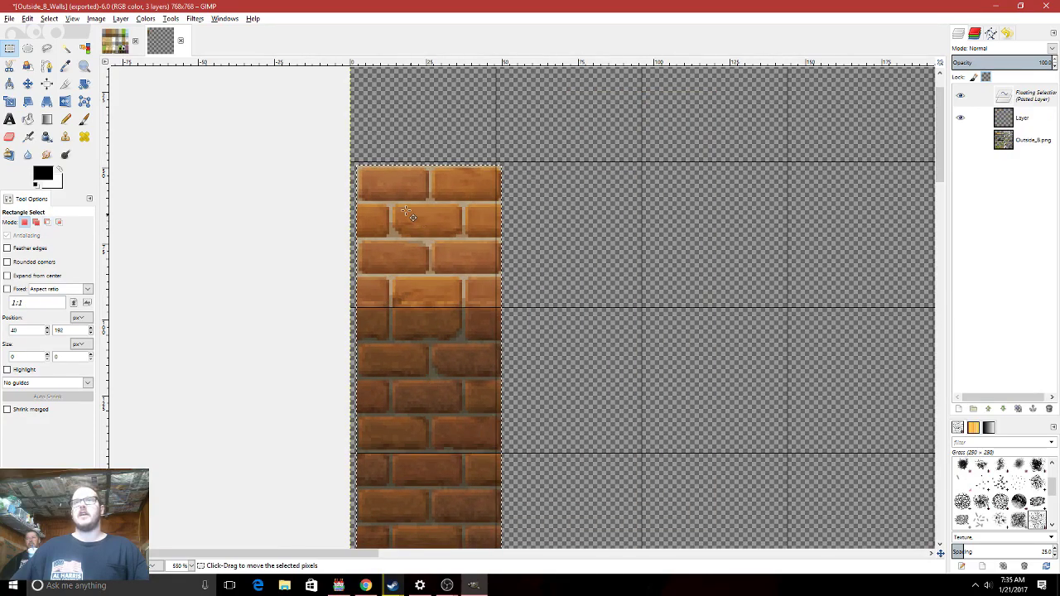
scroll(374, 170, "up", 4, "ctrl")
scroll(374, 170, "up", 2, "ctrl")
left_click_drag(393, 256, 356, 236)
scroll(356, 236, "down", 5, "ctrl")
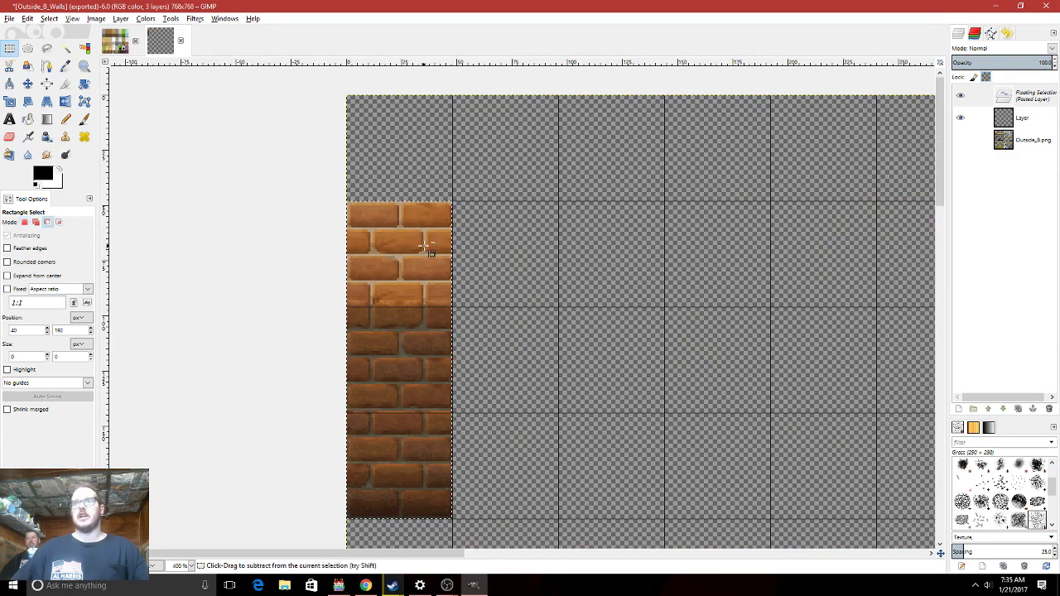
Paste a second brick strip and shift it right into the second grid column, flush against the first without a gap.
scroll(427, 248, "up", 1, "ctrl")
key("ctrl+v")
key("shift+Right")
key("shift+Right")
key("shift+Right")
key("shift+Right")
key("shift+Right")
key("shift+Right")
key("shift+Right")
key("shift+Right")
key("shift+Right")
key("shift+Right")
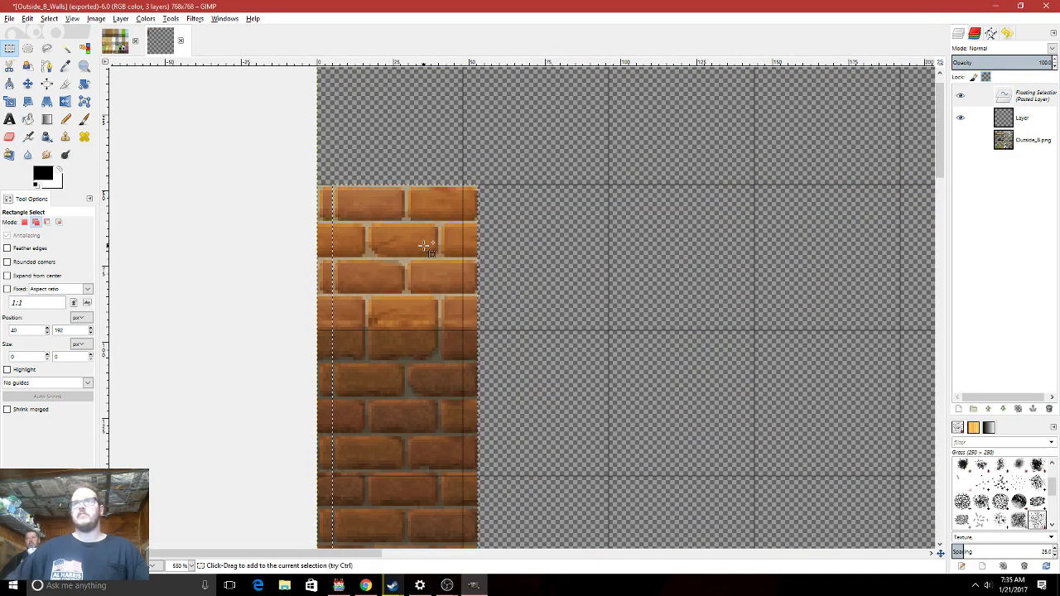
key("shift+Right")
key("shift+Right")
key("shift+Left")
key("shift+Left")
key("Left")
key("Left")
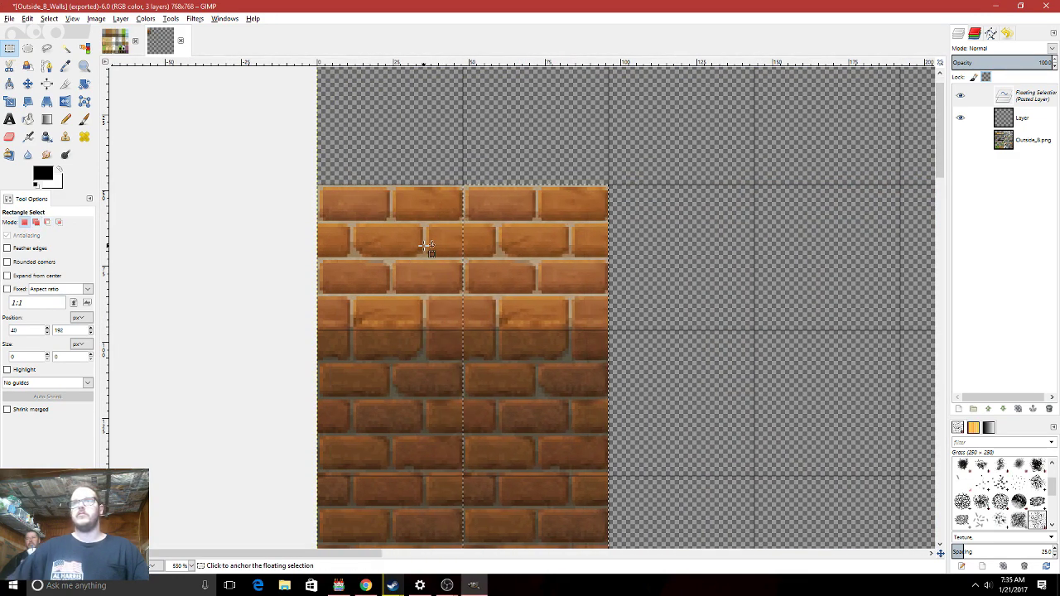
scroll(424, 246, "up", 3, "ctrl")
key("Right")
key("Right")
key("Left")
key("Left")
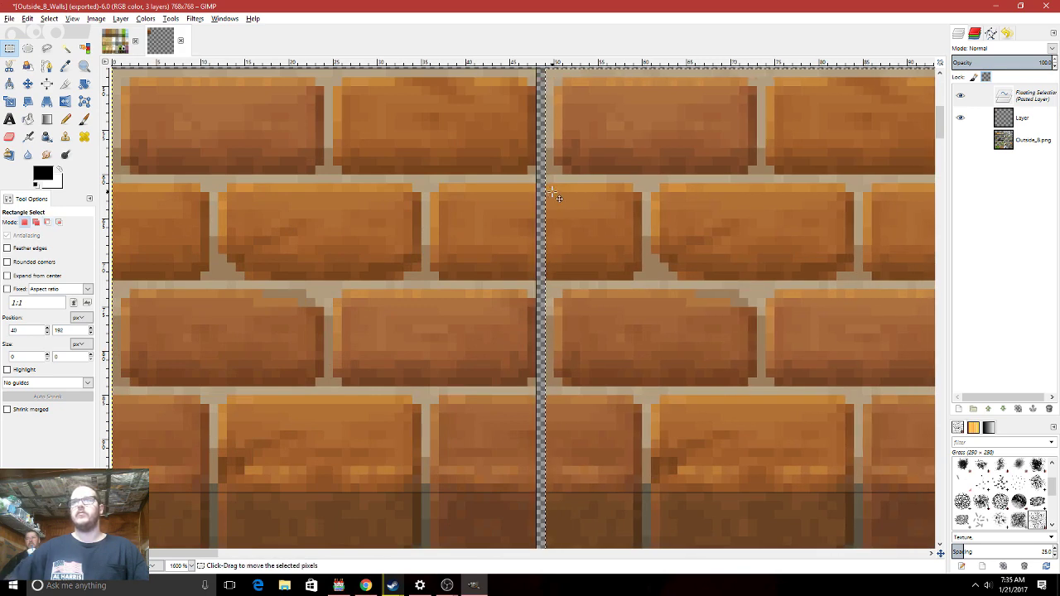
scroll(547, 190, "down", 3, "ctrl")
Move another brick strip into the third grid column, flush against the second strip, and anchor it.
middle_click_drag(527, 212, 366, 212)
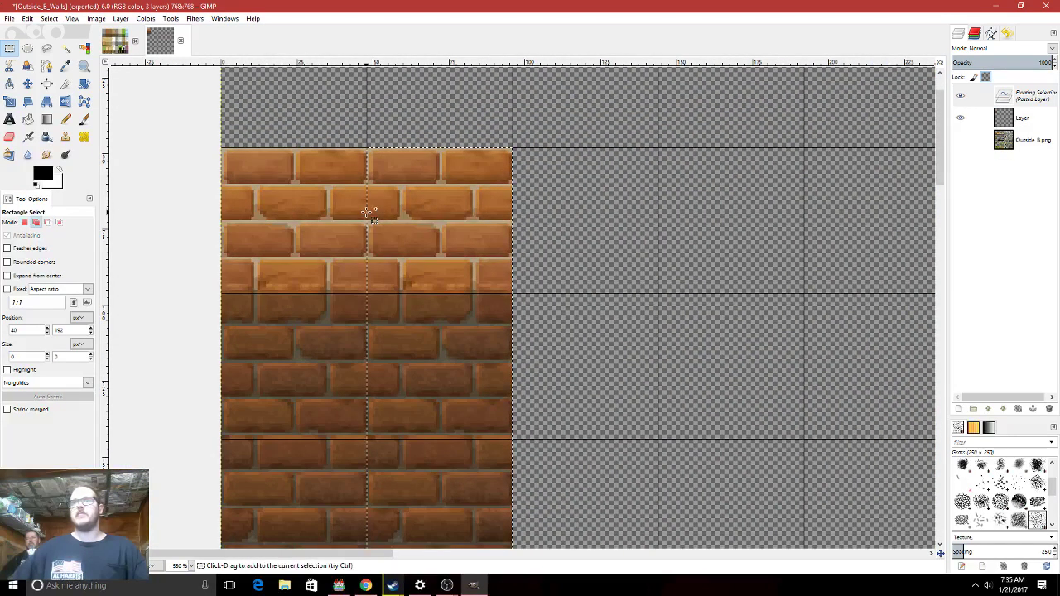
key("shift+Right")
key("shift+Right")
key("shift+Right")
key("shift+Right")
key("shift+Right")
key("shift+Right")
key("shift+Right")
key("shift+Right")
key("shift+Right")
key("shift+Right")
key("shift+Right")
key("Left")
key("Left")
key("Left")
key("Left")
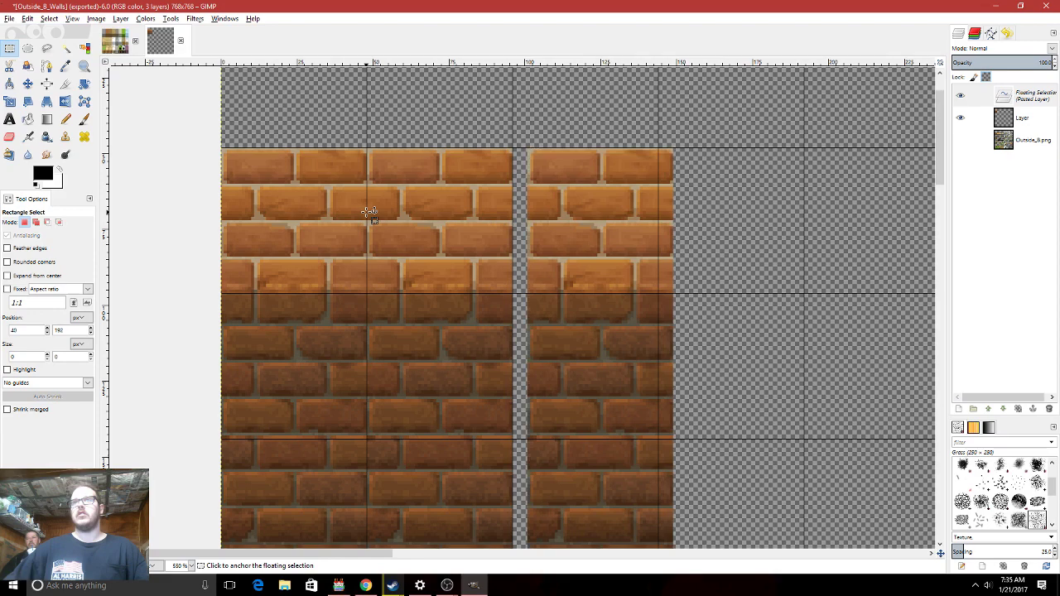
key("Left")
key("Left")
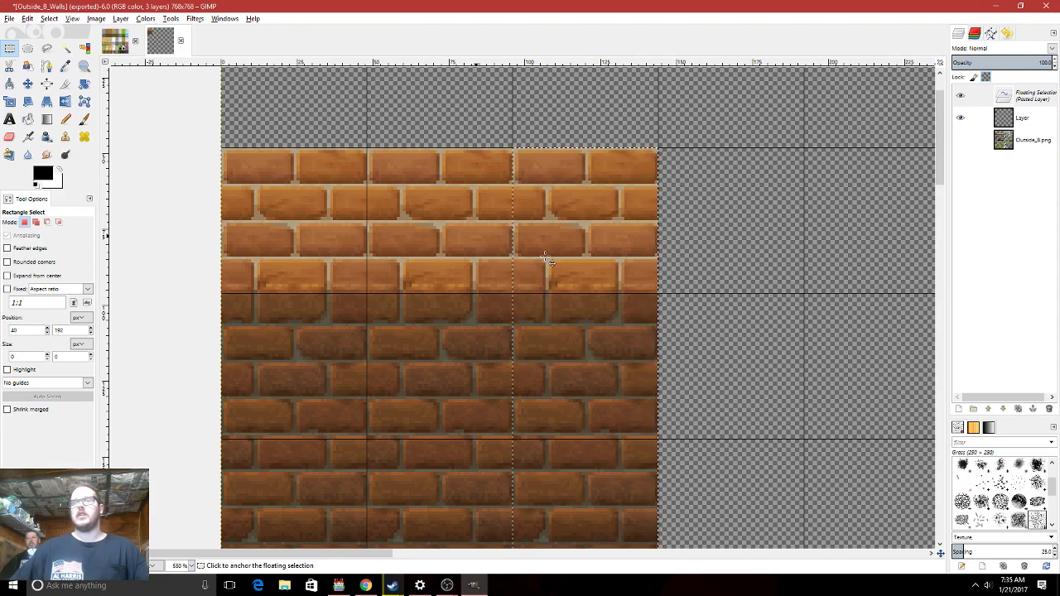
left_click(807, 401)
Select the three-column brick block, shrink the selection to its 144 x 144 px edges, and copy it.
middle_click_drag(800, 396, 747, 254)
left_click_drag(750, 510, 0, 70)
key("ctrl+c")
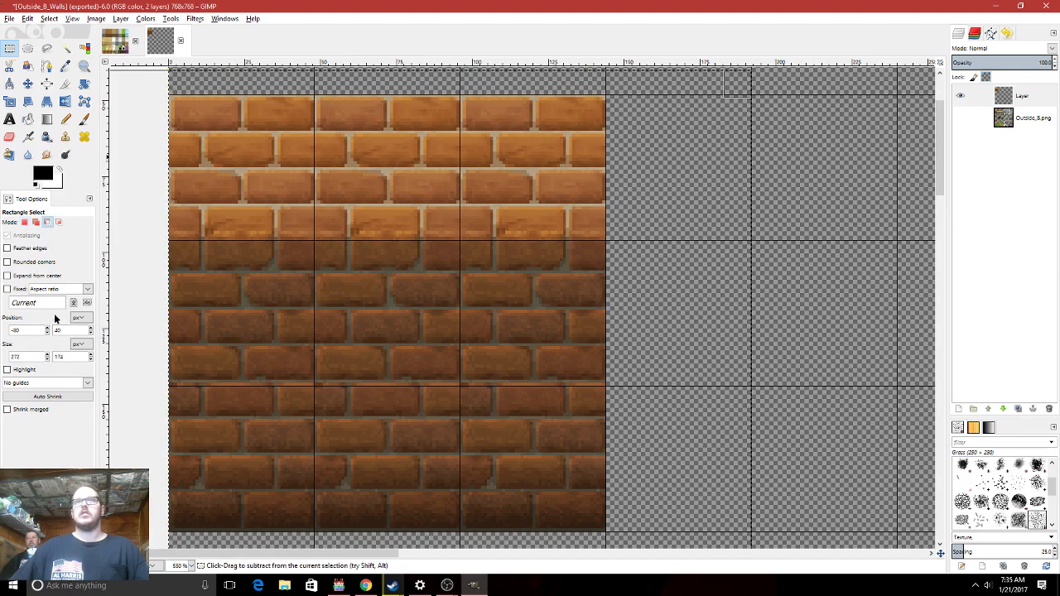
left_click(40, 396)
key("ctrl+c")
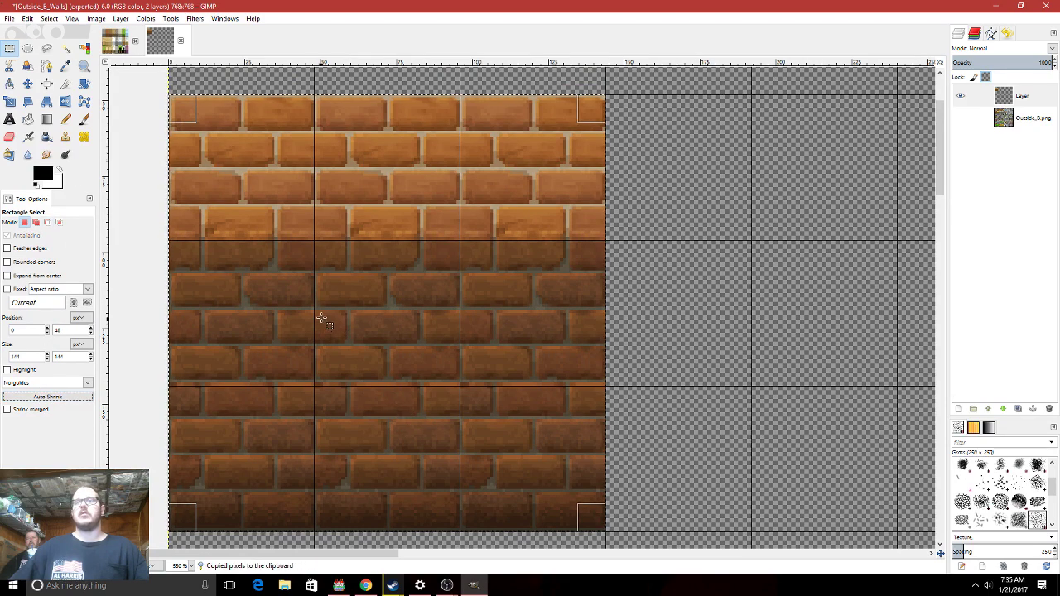
Paste the brick block flush below the original, aligned with the first grid column, and turn the floating selection into its own layer.
key("ctrl+v")
left_click_drag(344, 210, 355, 512)
middle_click_drag(355, 511, 502, 153)
left_click_drag(502, 132, 485, 273)
scroll(389, 178, "up", 3, "ctrl")
left_click_drag(308, 234, 320, 217)
middle_click_drag(321, 227, 325, 343)
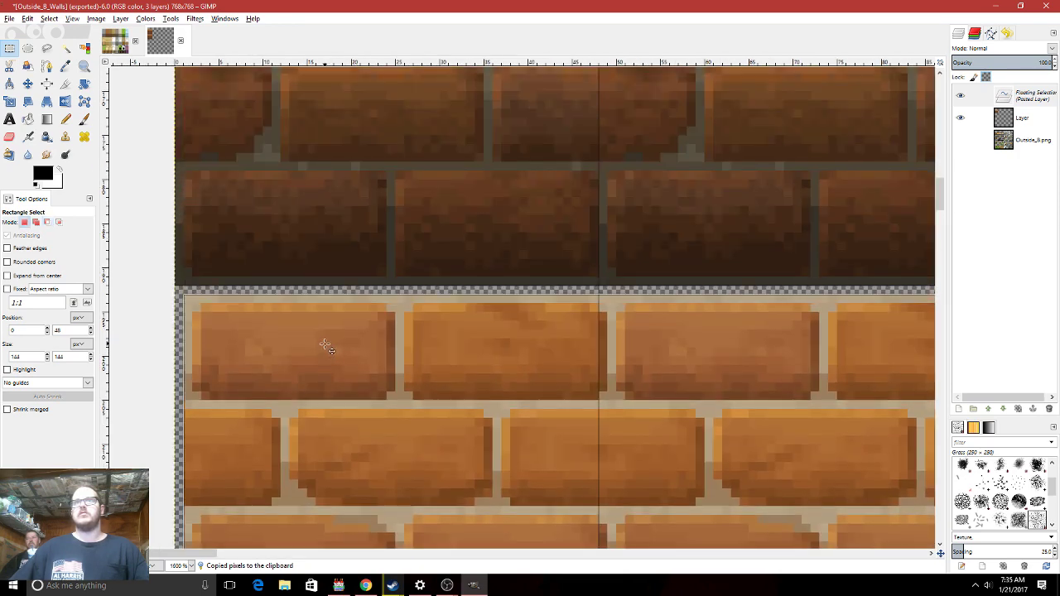
left_click_drag(321, 340, 323, 335)
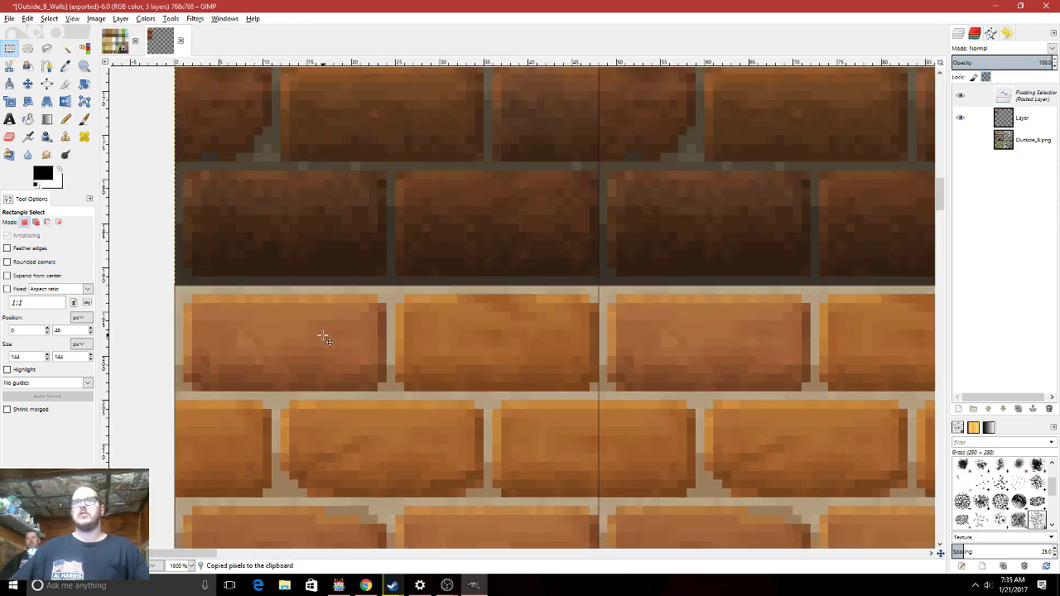
left_click(958, 408)
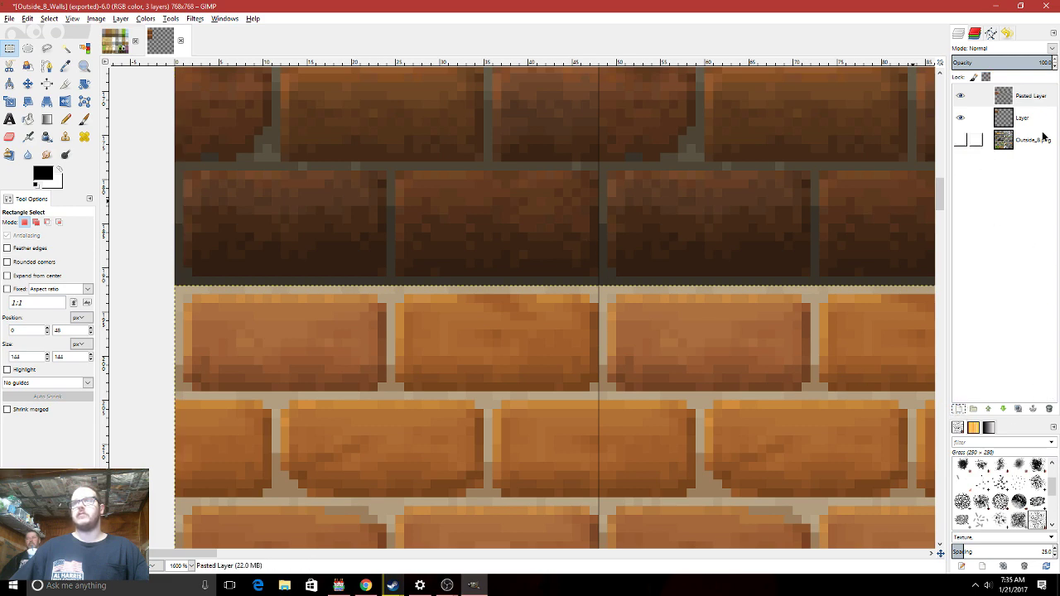
scroll(556, 329, "down", 7, "ctrl")
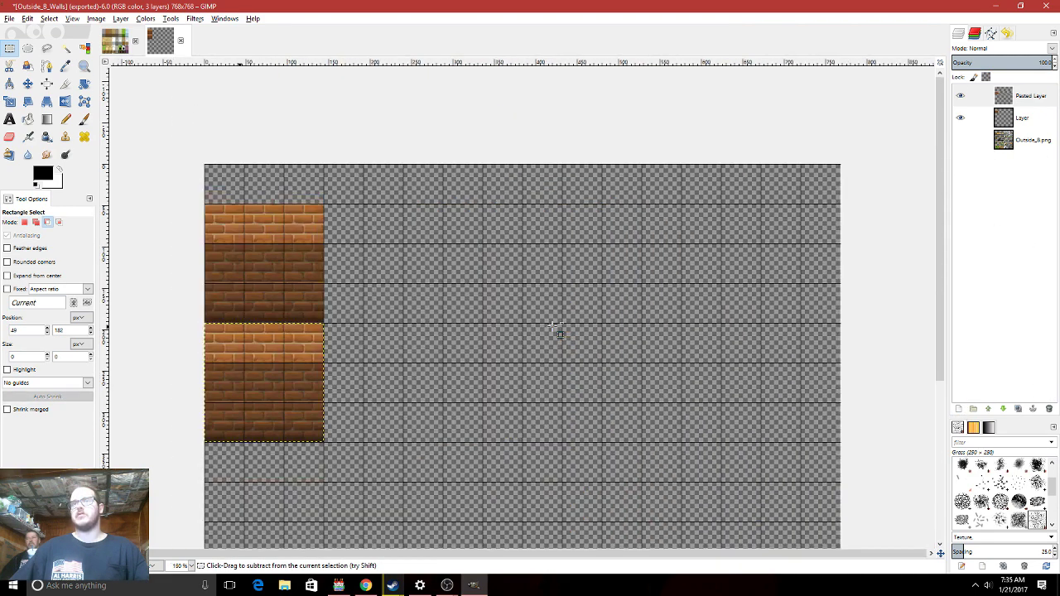
left_click(303, 365)
middle_click_drag(346, 284, 655, 173)
scroll(373, 265, "up", 3, "ctrl")
middle_click_drag(582, 163, 572, 215)
scroll(701, 310, "up", 3)
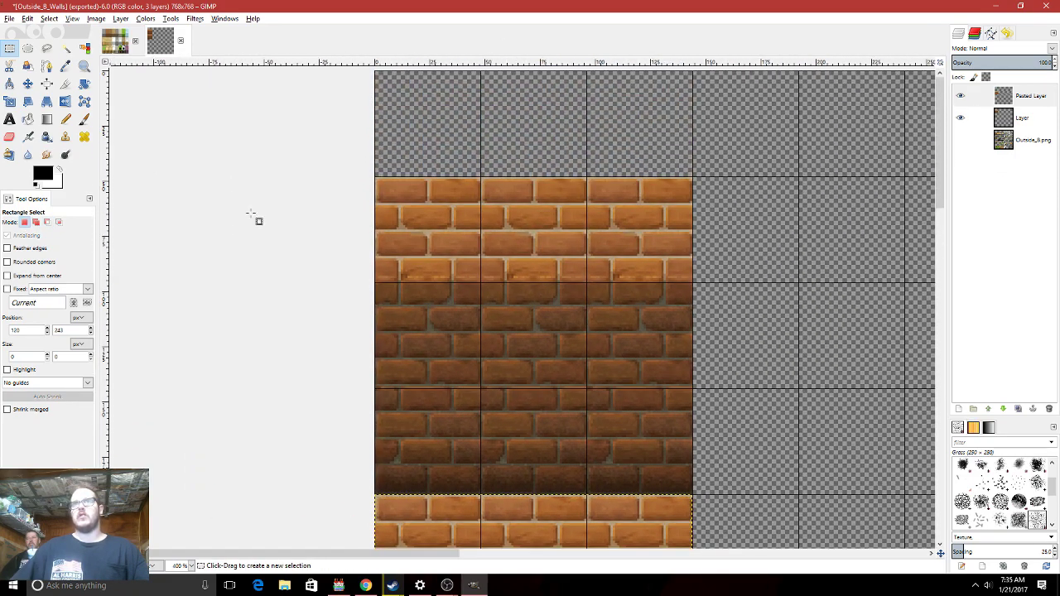
scroll(693, 290, "down", 6)
scroll(693, 290, "right", 3, "shift")
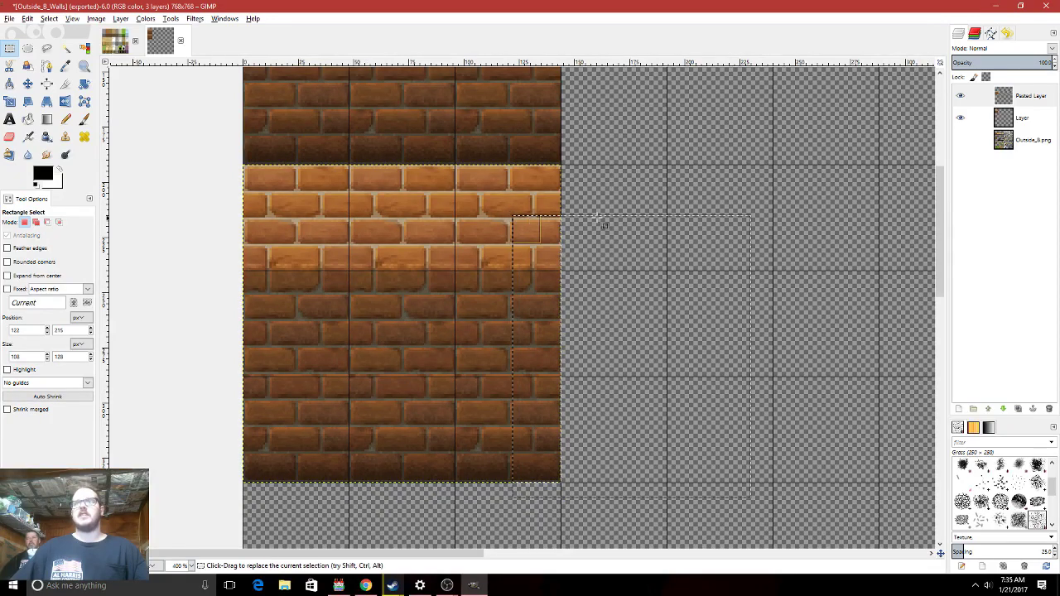
Try Auto Shrink on a rectangular selection over part of the lower brick block, and clear the selection.
left_click(9, 65)
left_click(11, 52)
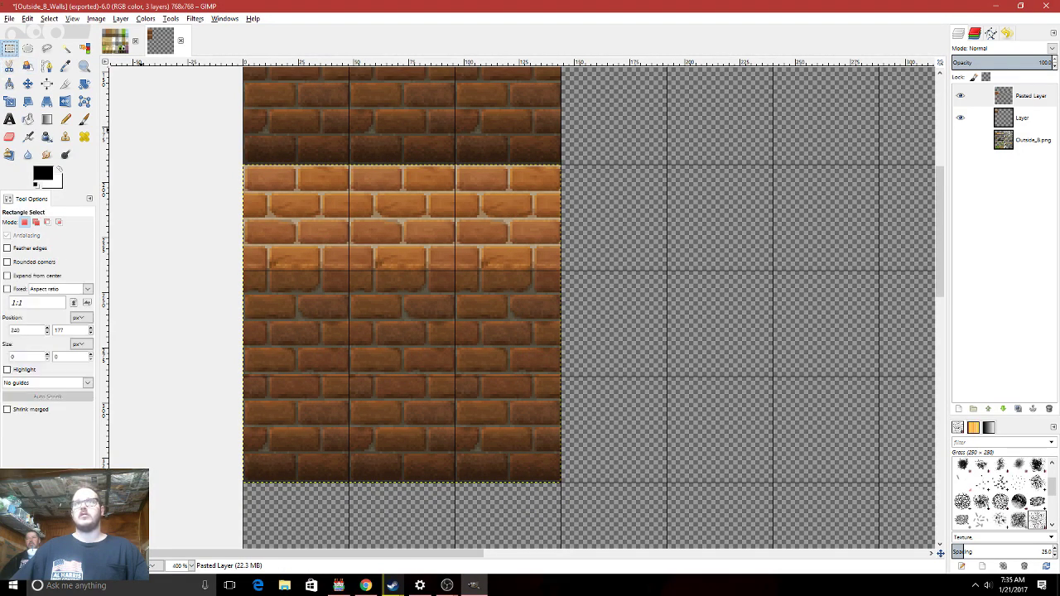
left_click_drag(825, 499, 315, 54)
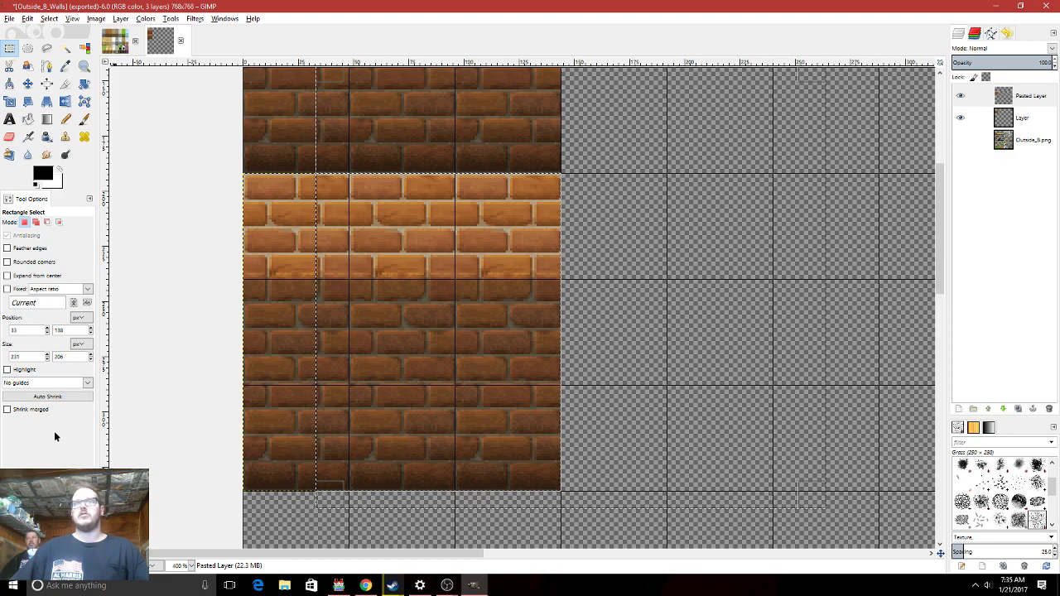
left_click(42, 397)
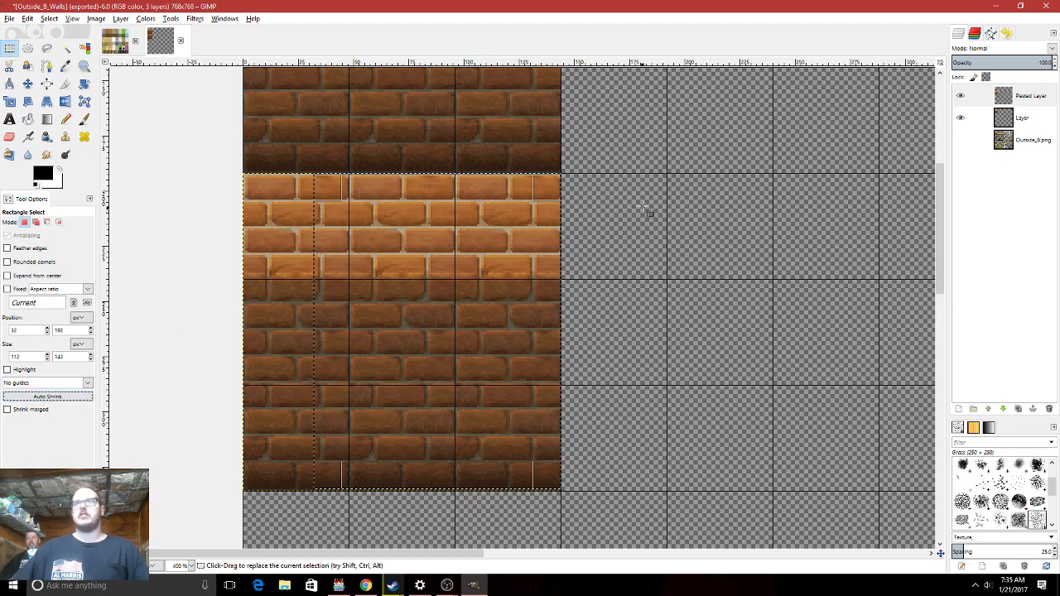
left_click(659, 129)
middle_click_drag(552, 227, 637, 538)
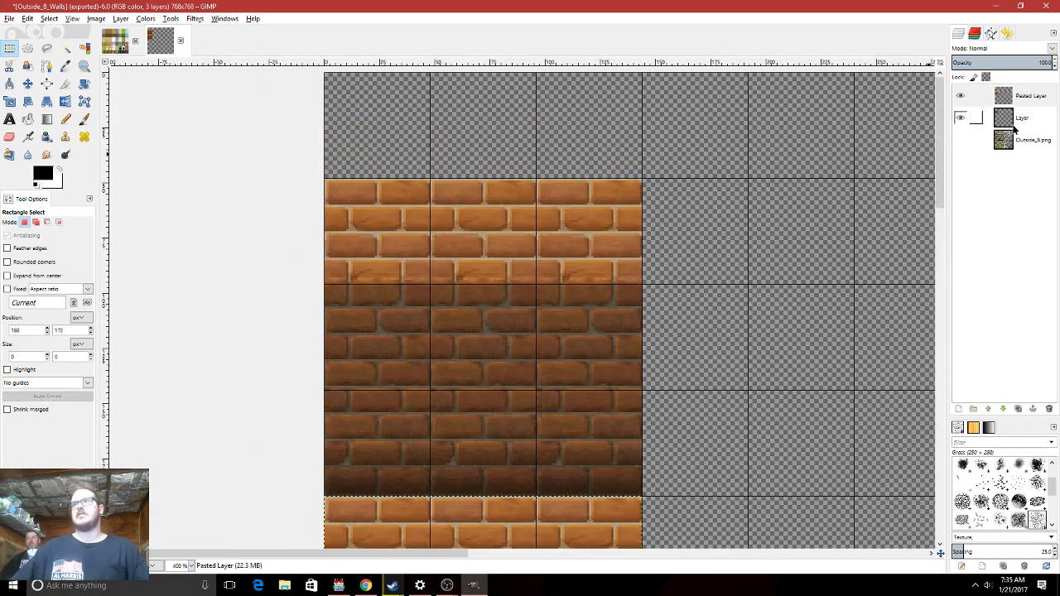
Try a rectangular selection over the bricks with the Outside_B.png layer active, and clear the selection.
left_click(975, 139)
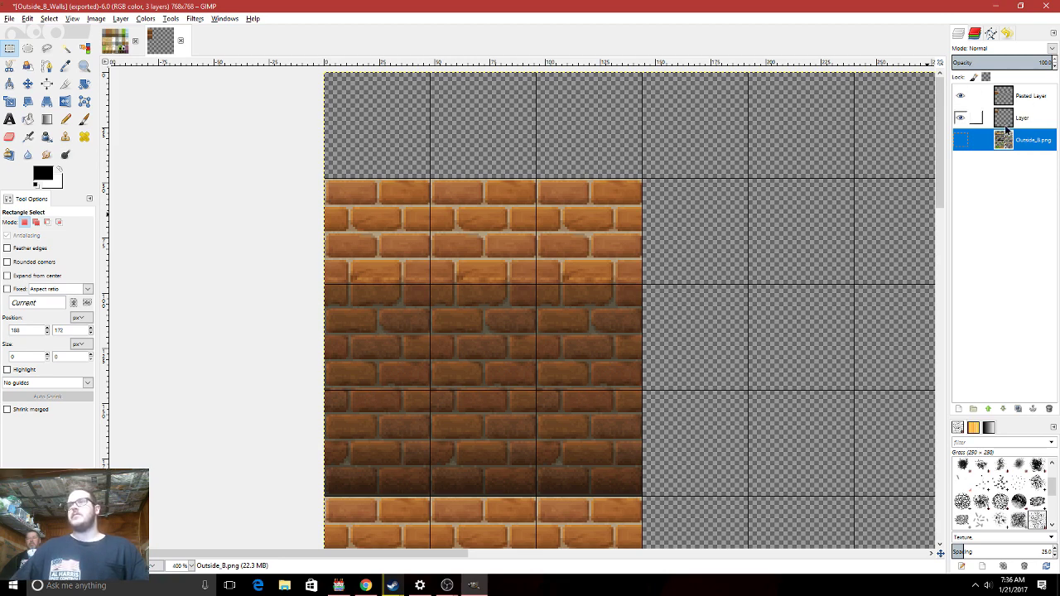
middle_click_drag(610, 296, 630, 201)
left_click_drag(697, 273, 437, 76)
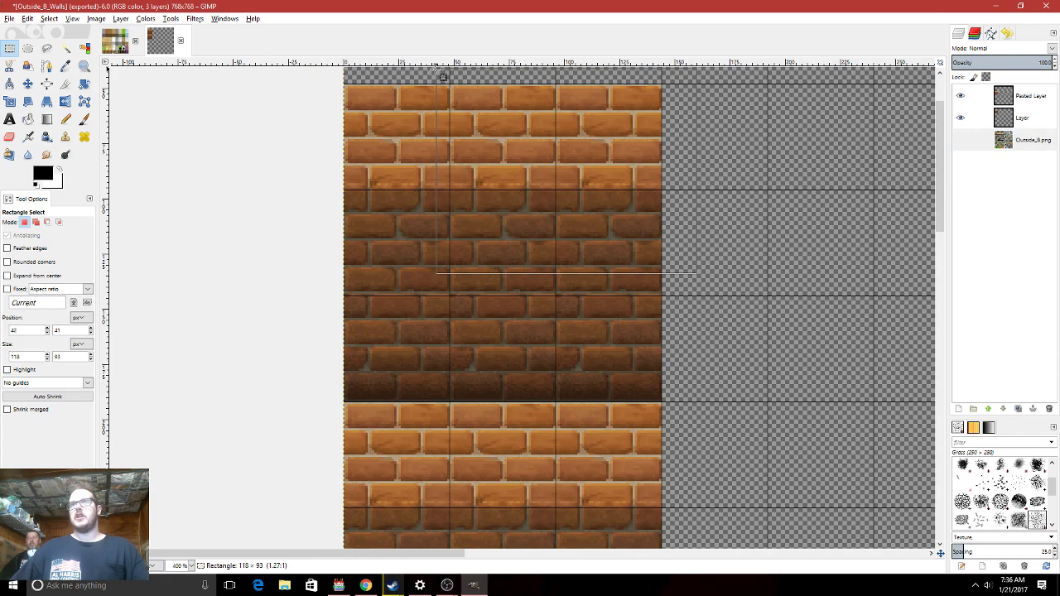
left_click(891, 262)
Activate the Pasted Layer and switch its visibility off and on to check which bricks it holds.
left_click(998, 118)
left_click(997, 97)
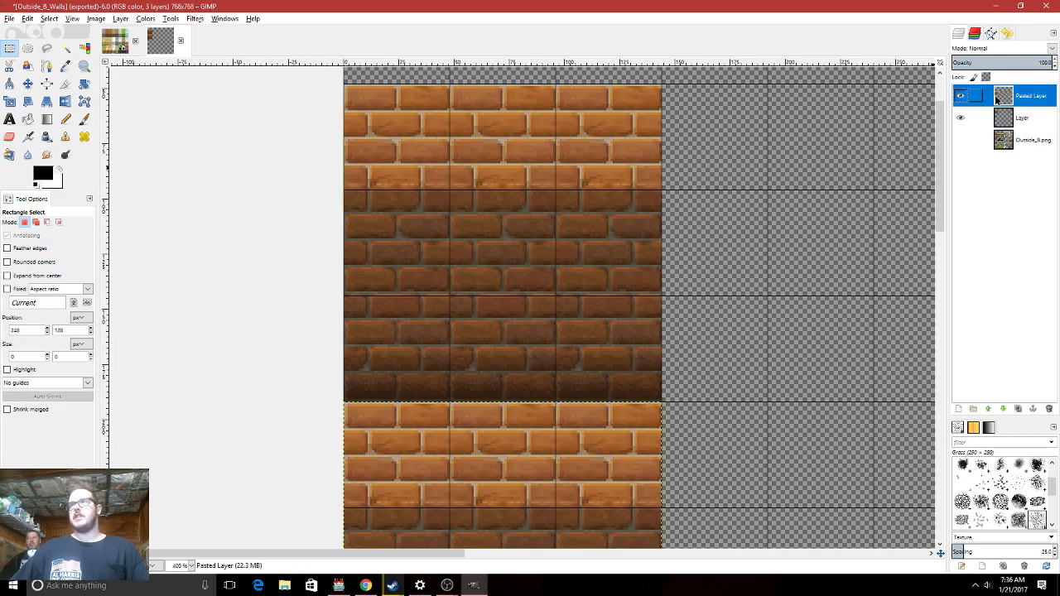
left_click(960, 96)
left_click(960, 96)
left_click(961, 96)
left_click(961, 96)
left_click(961, 96)
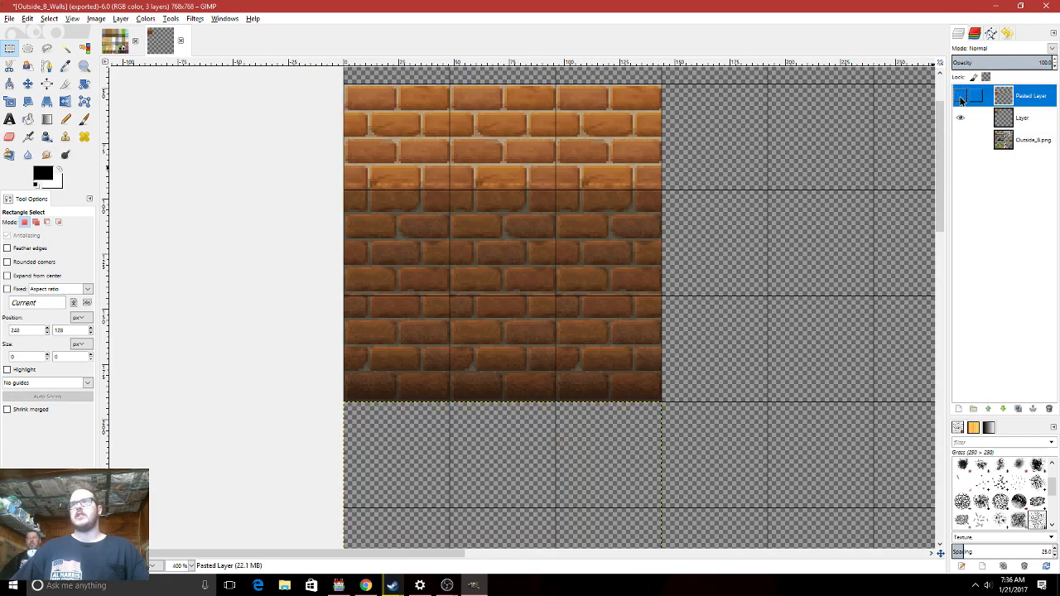
left_click(961, 96)
middle_click_drag(514, 474, 496, 207)
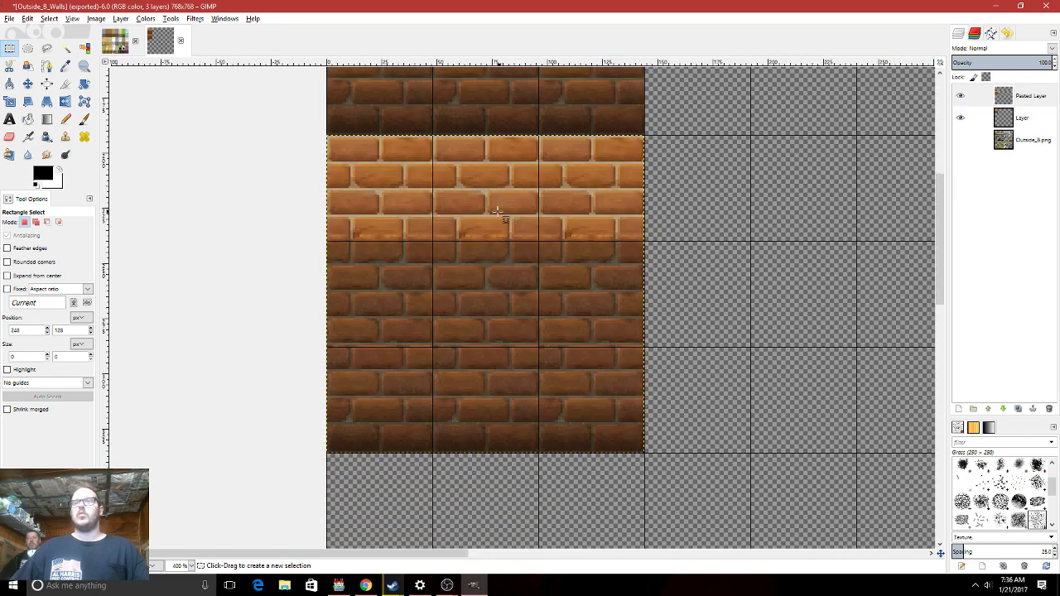
Erase a jagged V-shaped gap through the middle of the lower brick block with the 2. Hardness 100 brush at size 18.
left_click(10, 136)
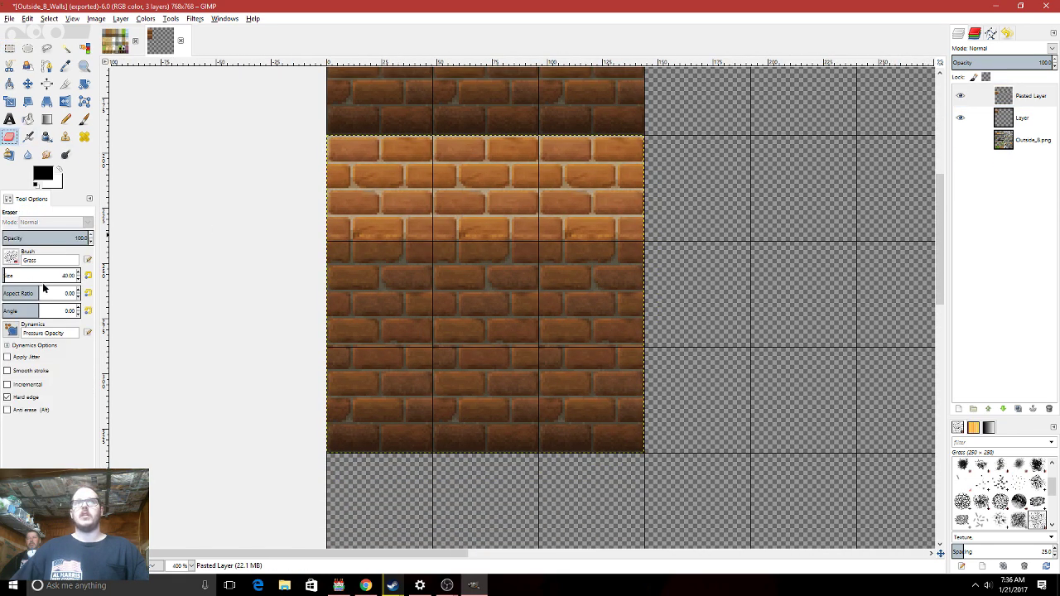
left_click(11, 257)
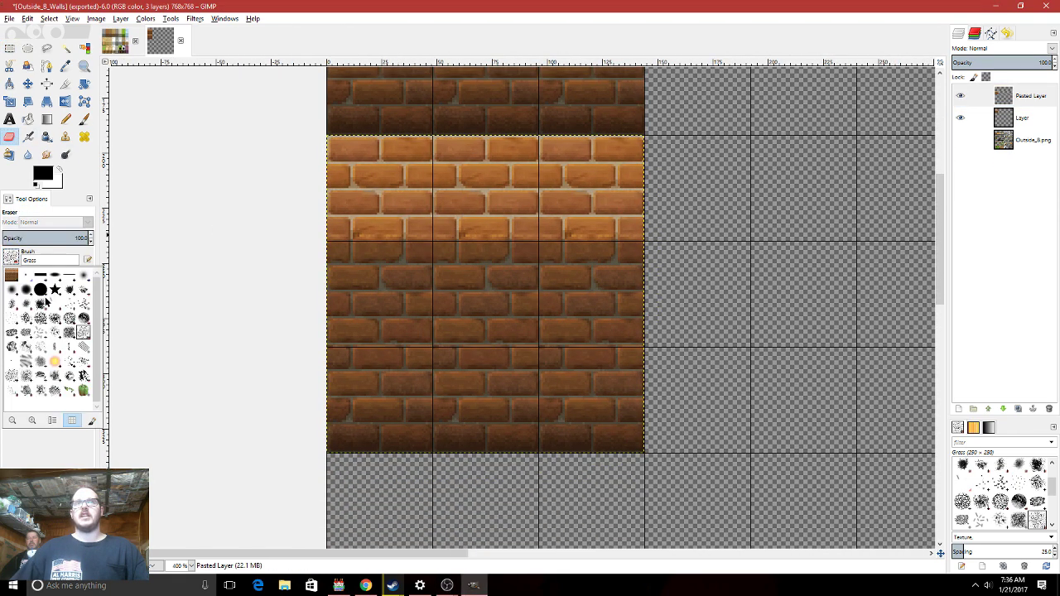
left_click(40, 290)
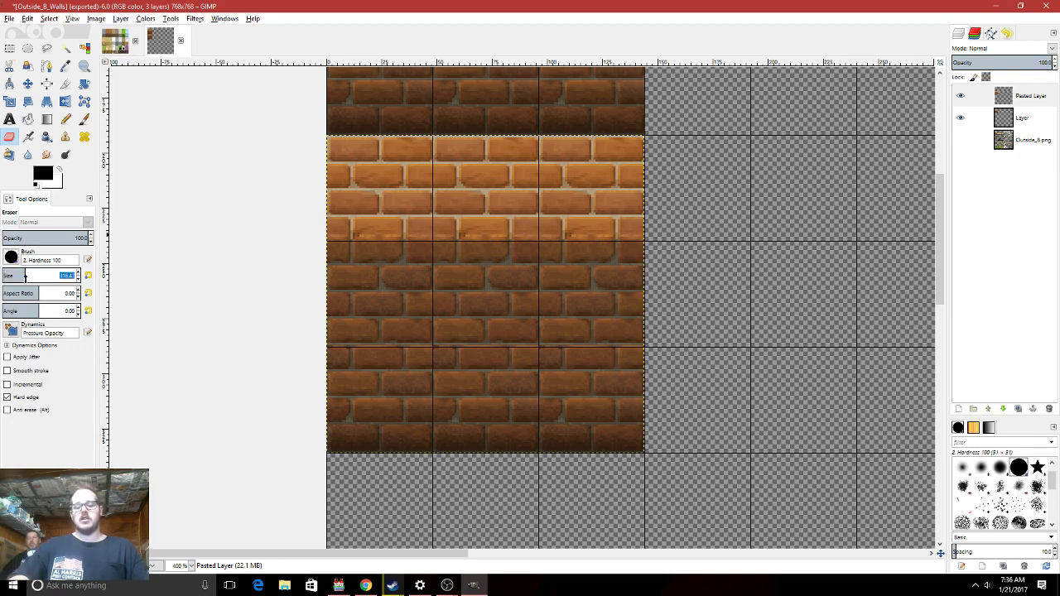
left_click(66, 275)
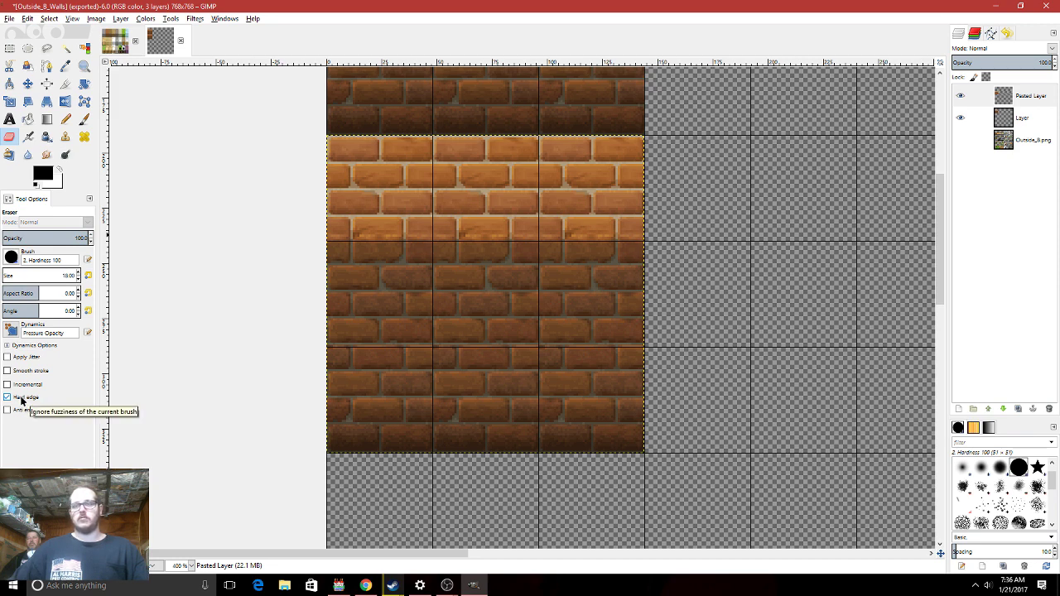
left_click_drag(479, 435, 454, 432)
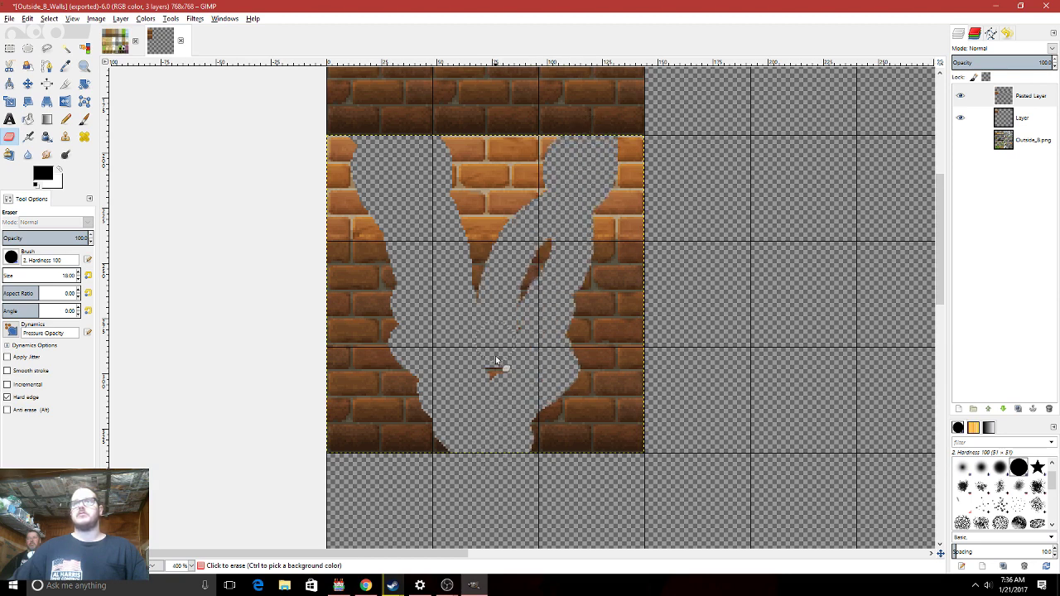
mouse_move(508, 283)
left_mouse_down()
mouse_move(508, 359)
mouse_move(478, 310)
mouse_move(466, 139)
mouse_move(488, 225)
mouse_move(490, 197)
mouse_move(487, 357)
left_mouse_up()
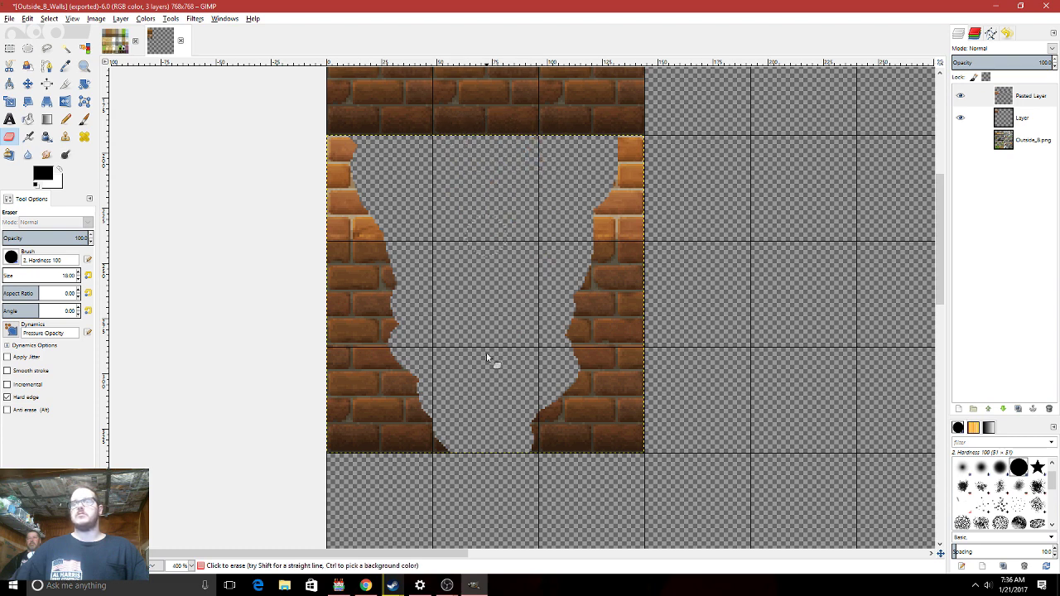
Lock the Pasted Layer's alpha channel and set the Paintbrush to the soft 2. Hardness 025 brush.
left_click(83, 118)
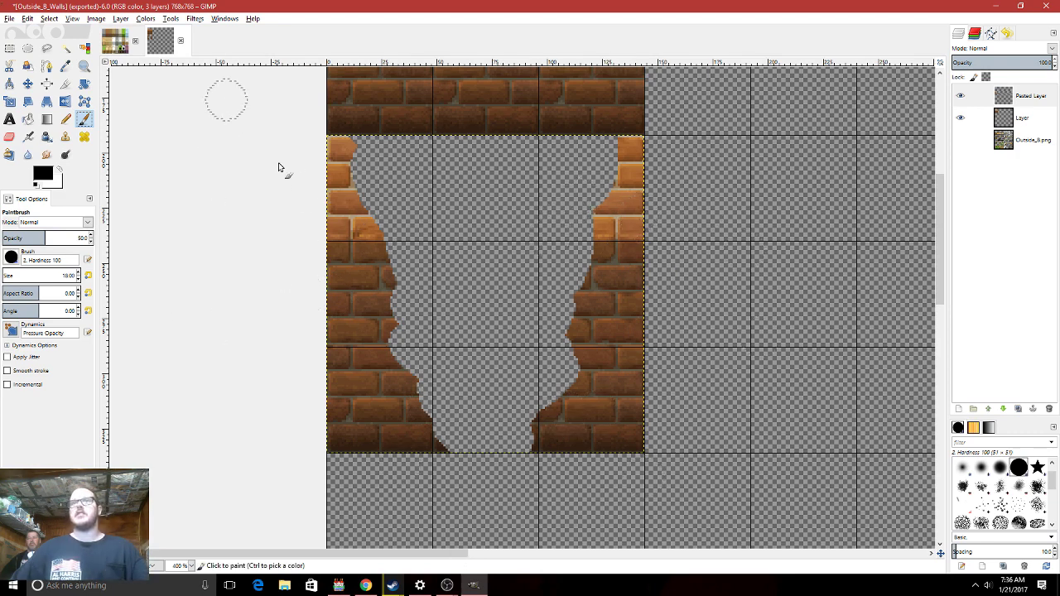
left_click(985, 77)
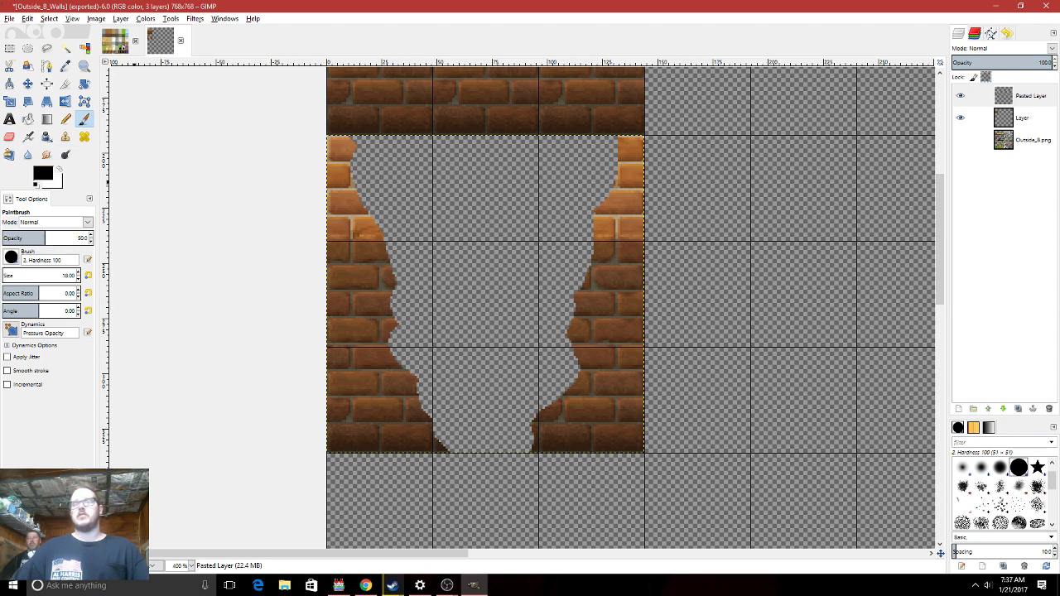
left_click(84, 121)
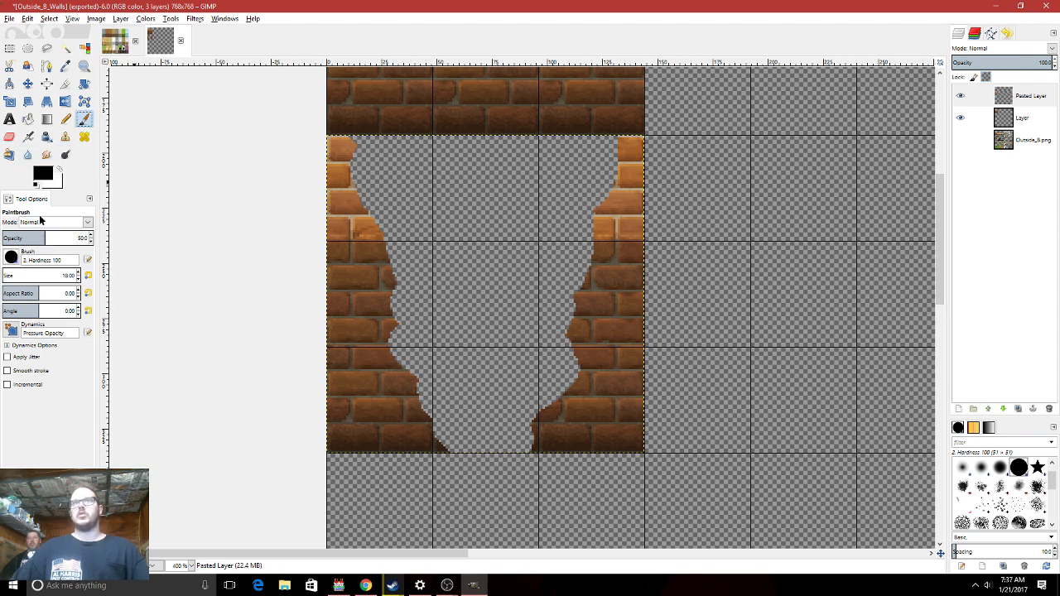
left_click(11, 257)
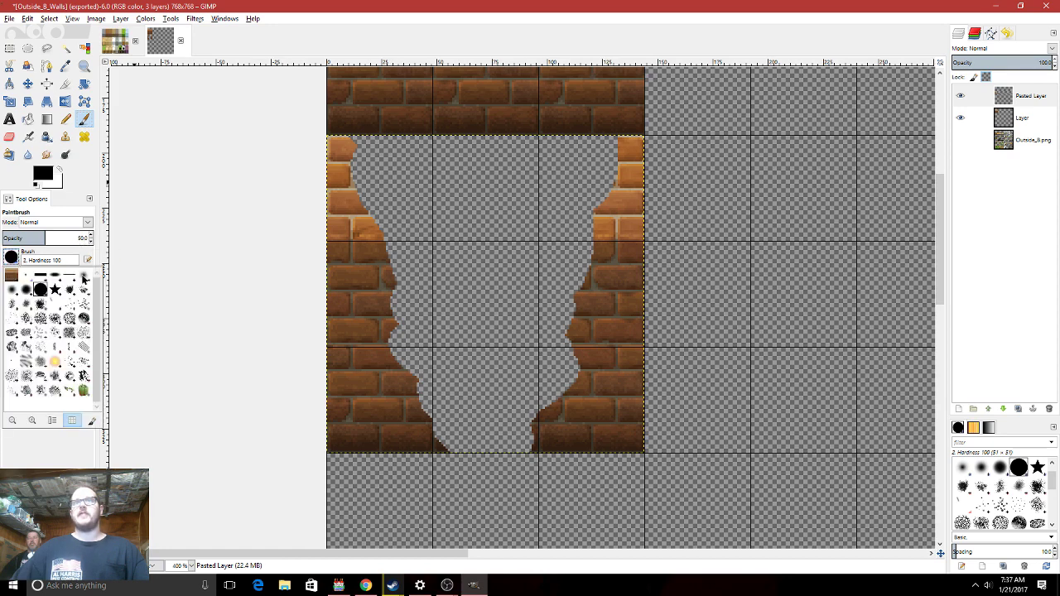
left_click(83, 282)
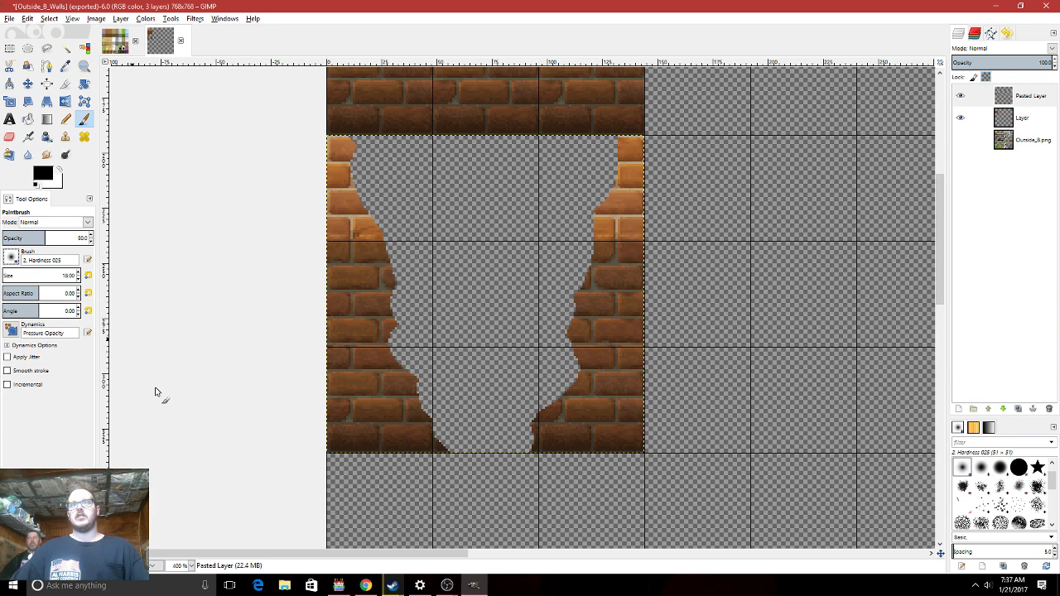
Shade the broken brick edges on both sides of the gap with black paint at 50% opacity.
mouse_move(452, 438)
left_mouse_down()
mouse_move(398, 335)
mouse_move(404, 322)
left_mouse_up()
left_click_drag(394, 278, 375, 226)
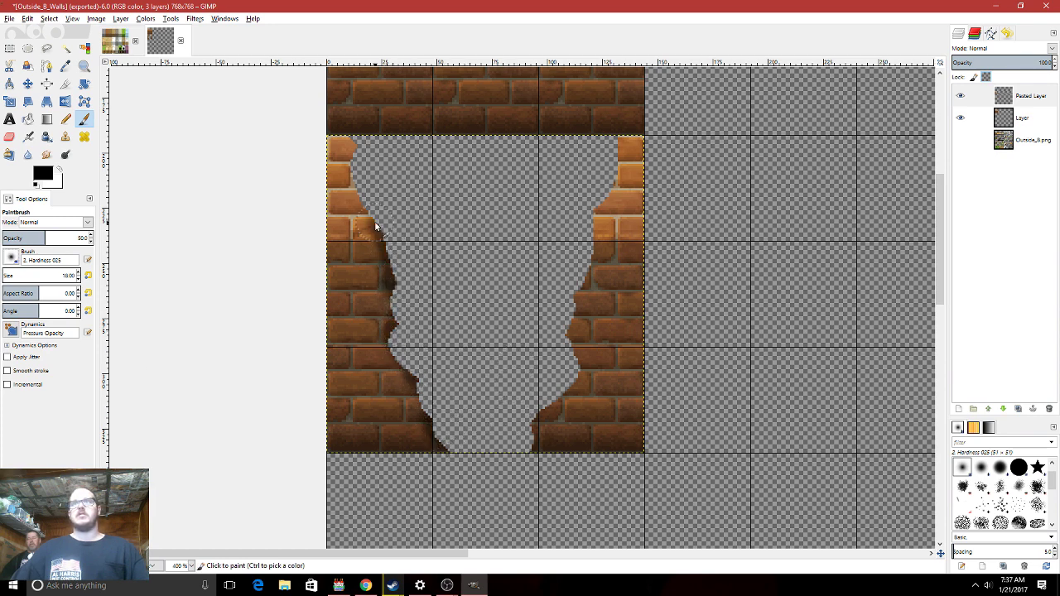
left_click_drag(358, 129, 367, 124)
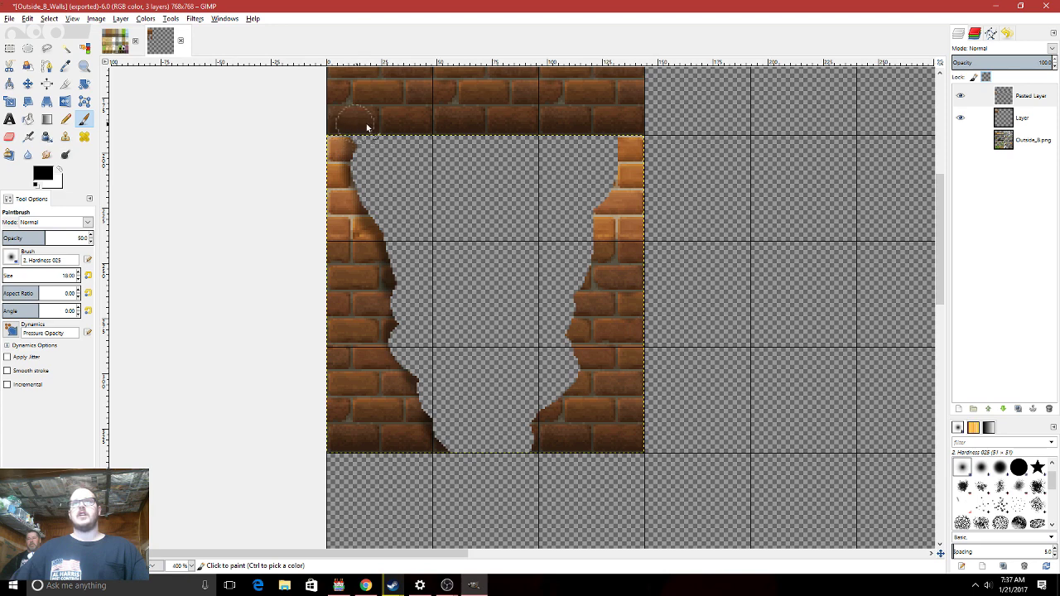
left_click_drag(609, 202, 613, 167)
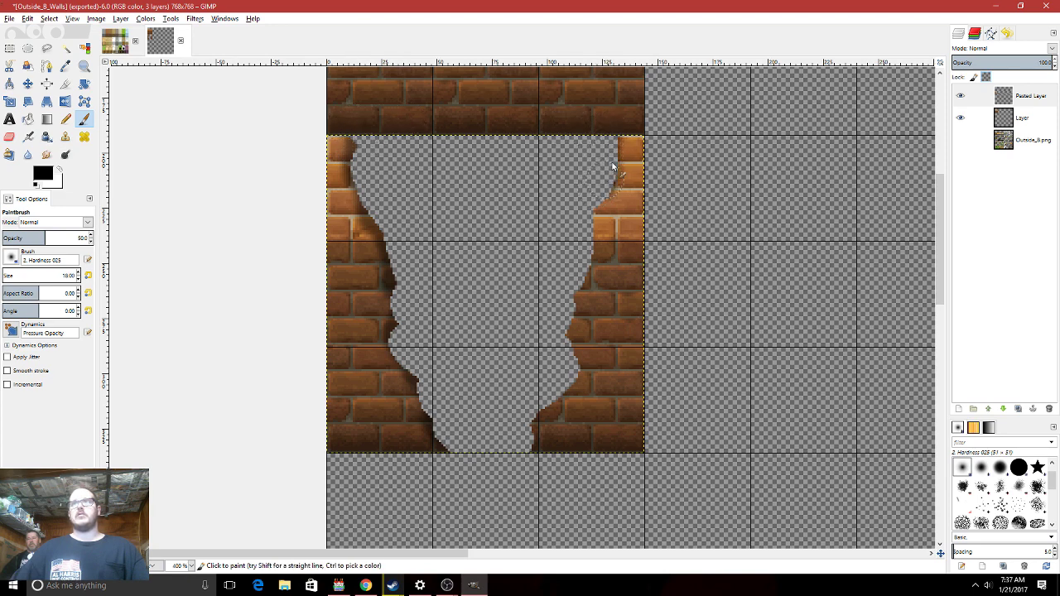
mouse_move(585, 266)
left_mouse_down()
mouse_move(573, 376)
mouse_move(526, 442)
mouse_move(528, 462)
left_mouse_up()
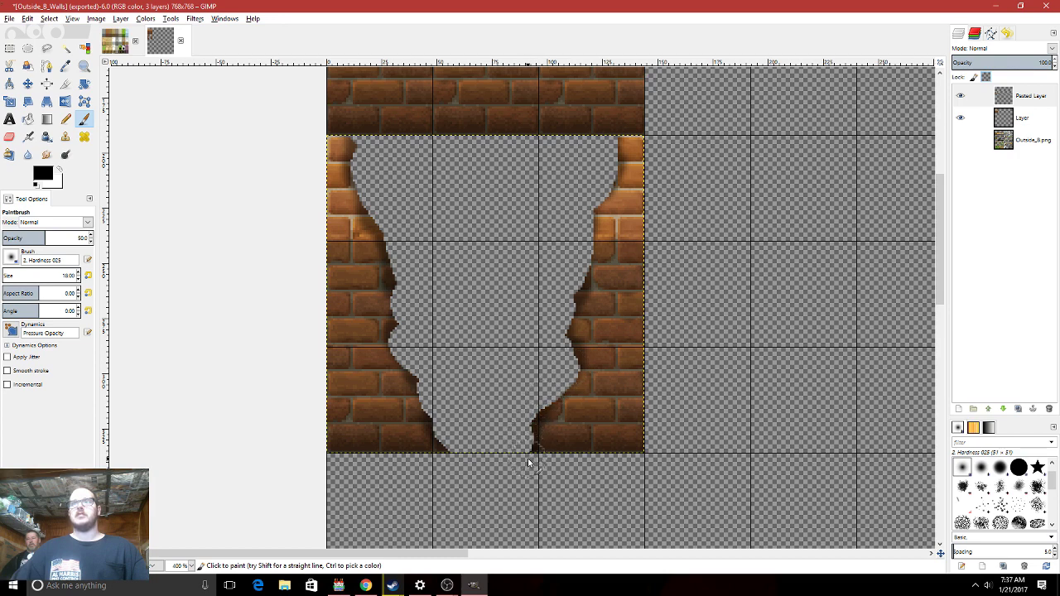
Create a transparent 768 x 768 px layer above the Pasted Layer.
left_click(958, 409)
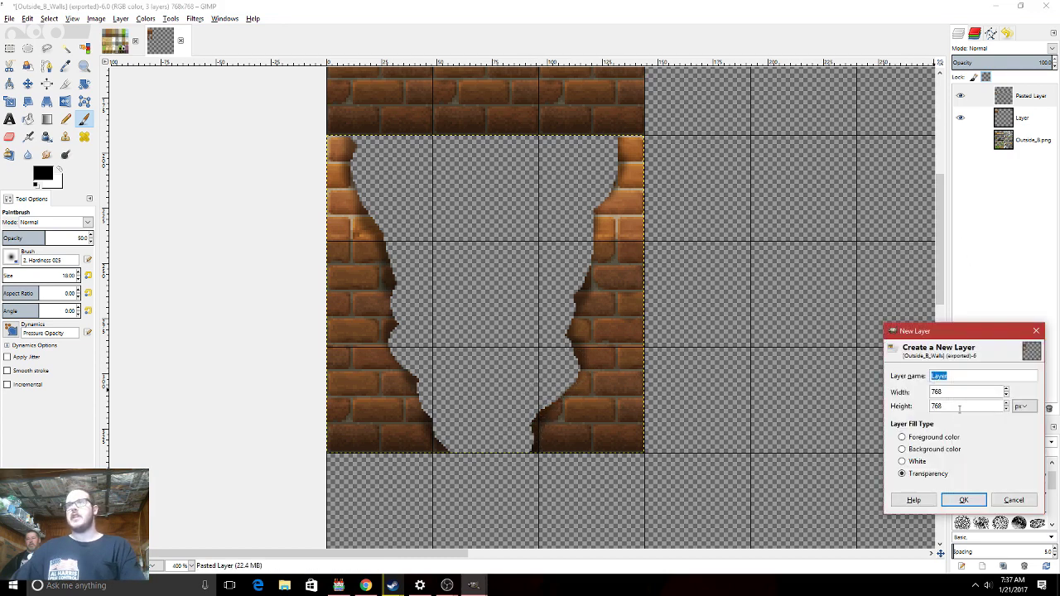
key("Return")
scroll(650, 290, "up", 1)
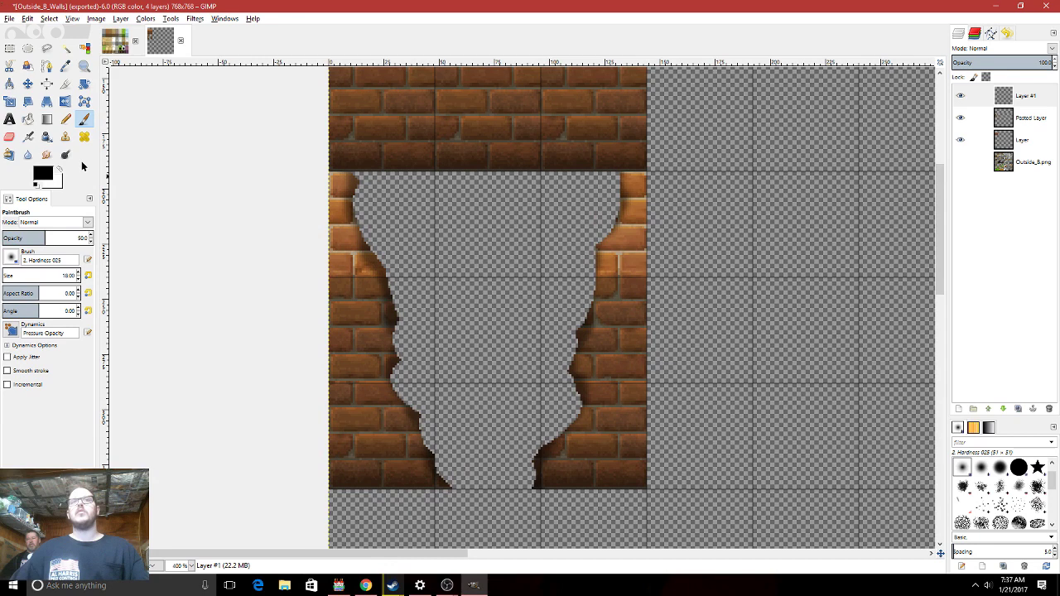
Set the Paintbrush to the Grass texture brush at size 56.
left_click(11, 260)
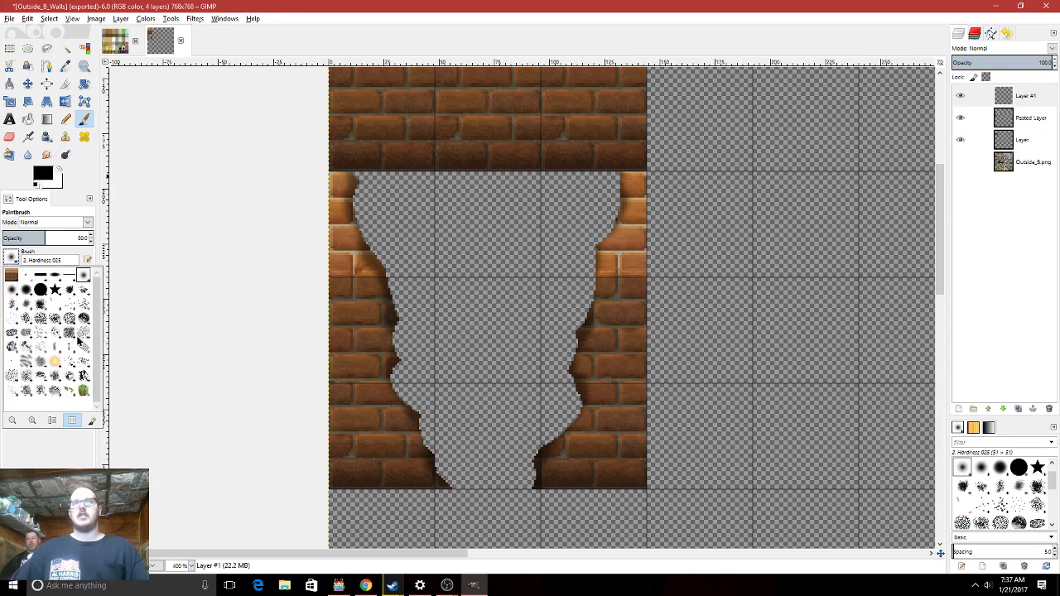
left_click(86, 331)
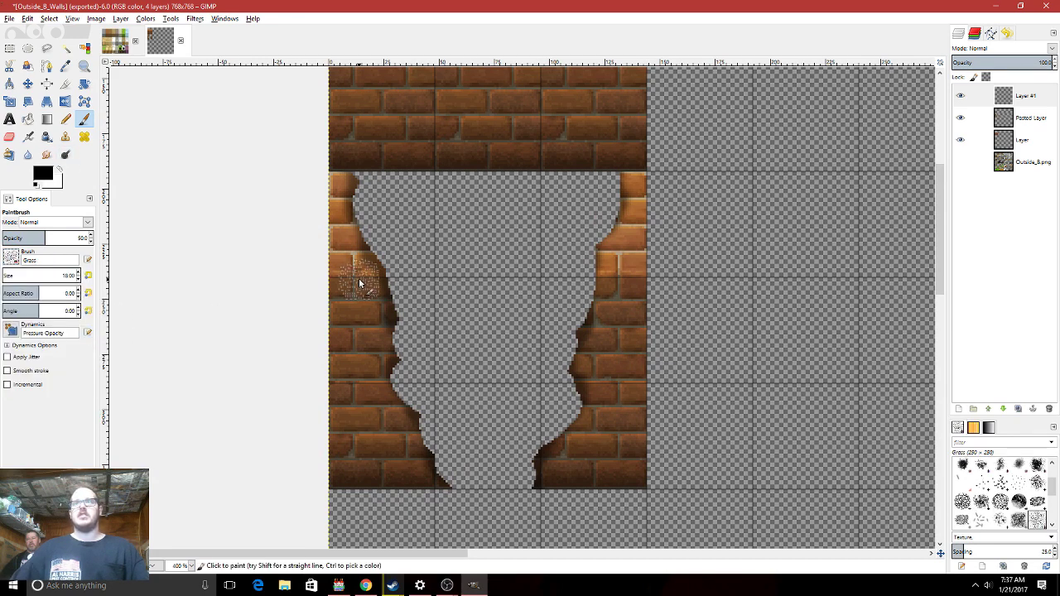
left_click_drag(40, 264, 4, 264)
left_click(10, 257)
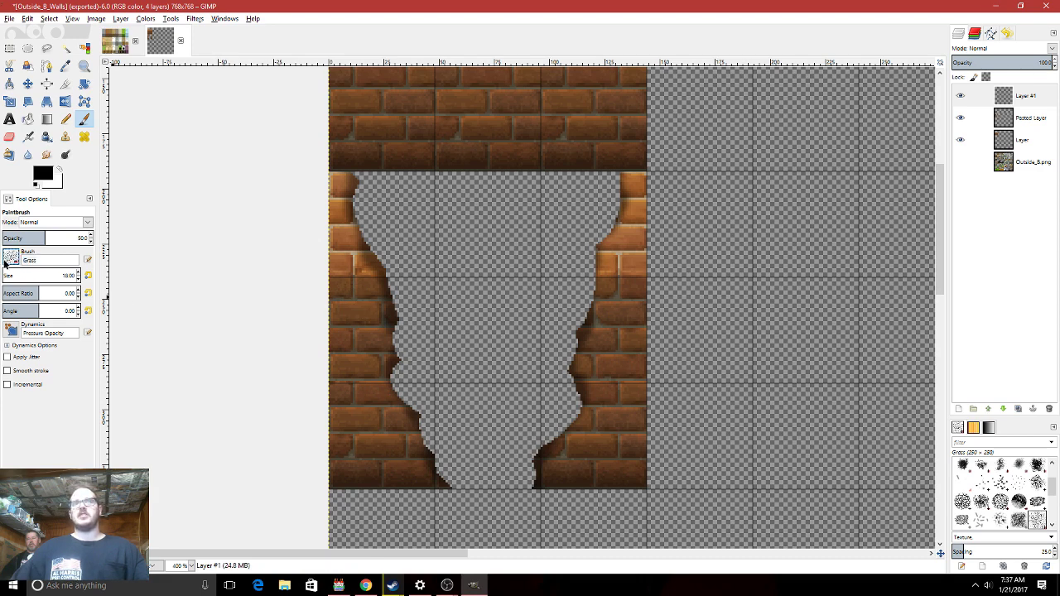
left_click(10, 256)
double_click(66, 275)
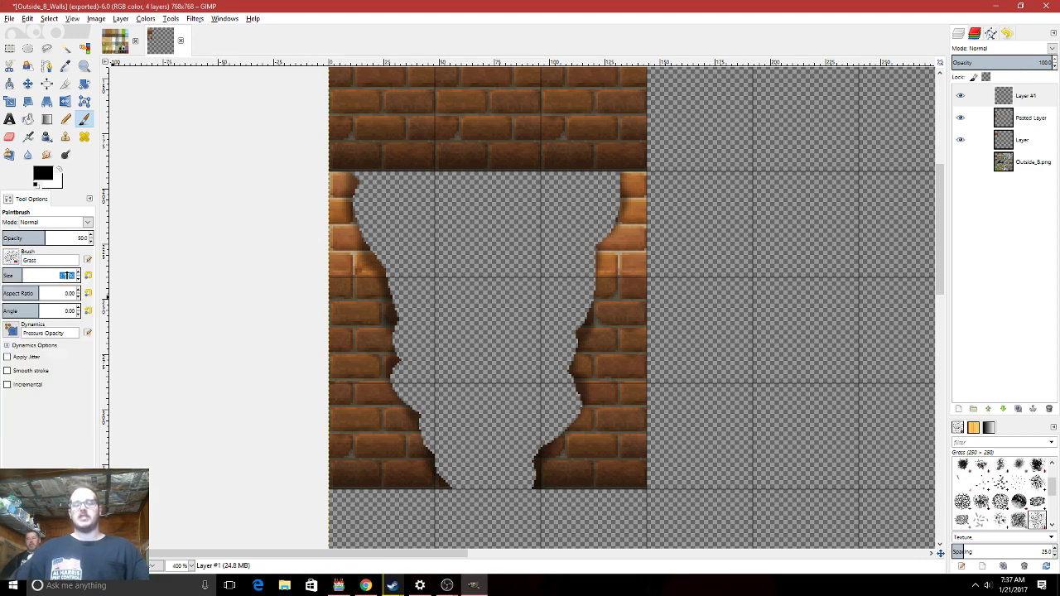
type("60")
key("Return")
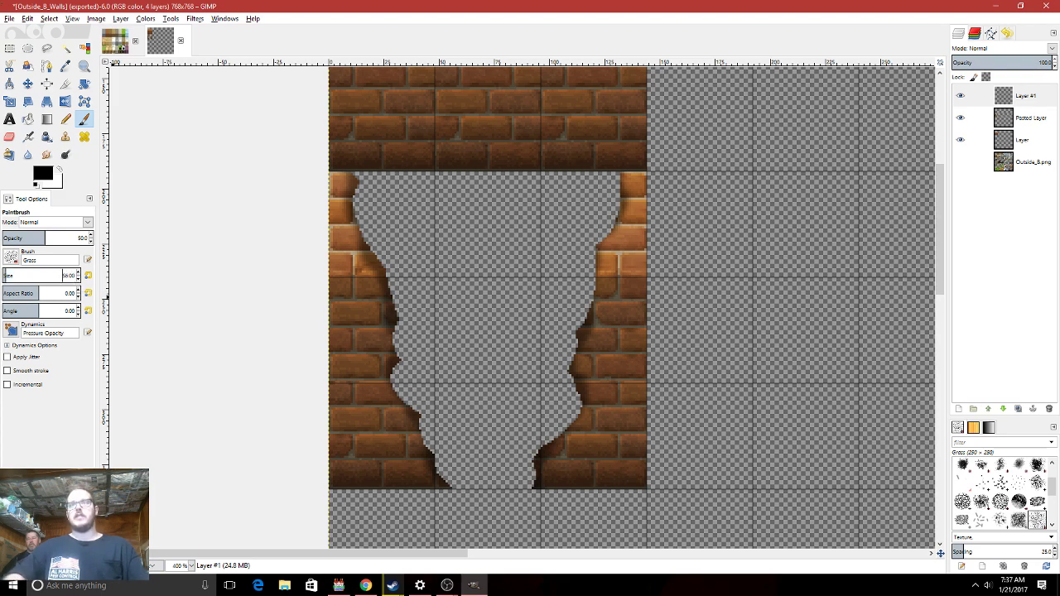
mouse_move(354, 342)
left_mouse_down()
mouse_move(388, 456)
mouse_move(352, 240)
mouse_move(360, 195)
left_mouse_up()
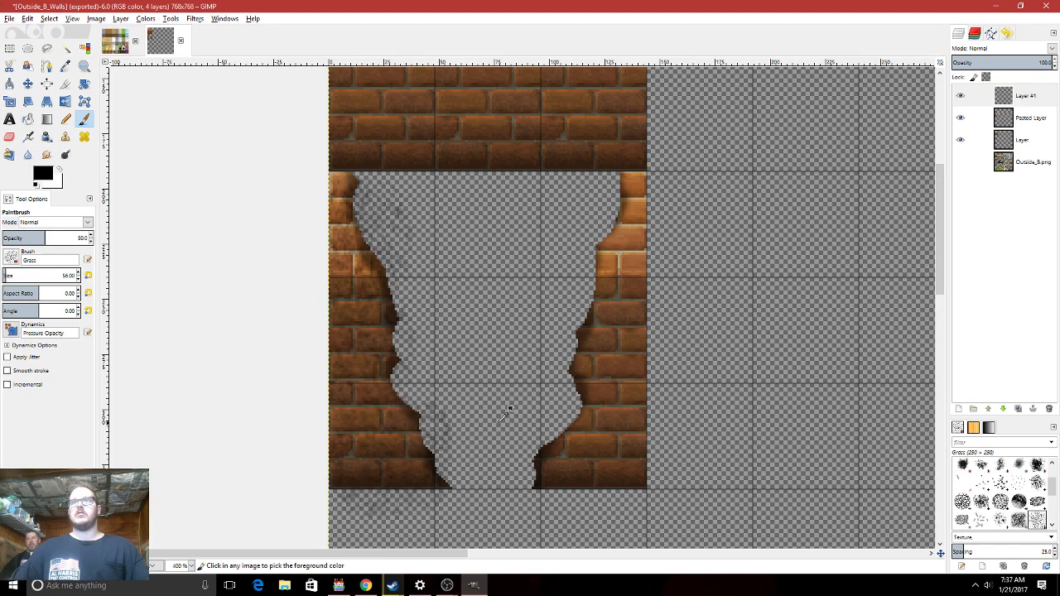
key("ctrl+z")
key("ctrl+z")
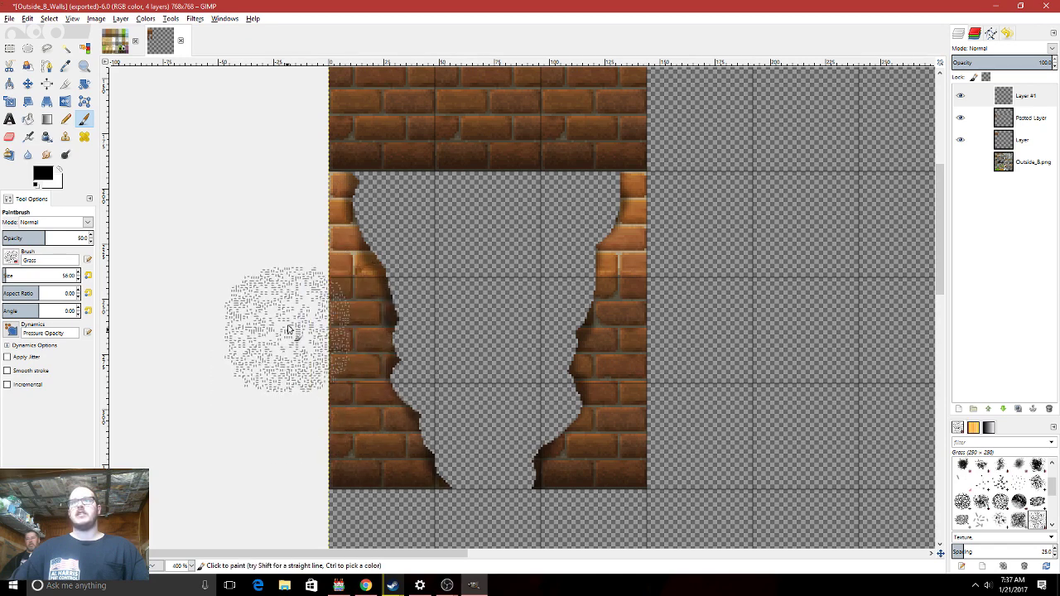
Paint black Grass-brush grime over the brick remains on both sides of the gap at 50% opacity.
mouse_move(379, 464)
left_mouse_down()
mouse_move(357, 382)
mouse_move(356, 199)
left_mouse_up()
mouse_move(542, 422)
left_mouse_down()
mouse_move(567, 478)
mouse_move(591, 397)
mouse_move(627, 367)
mouse_move(634, 286)
mouse_move(658, 219)
left_mouse_up()
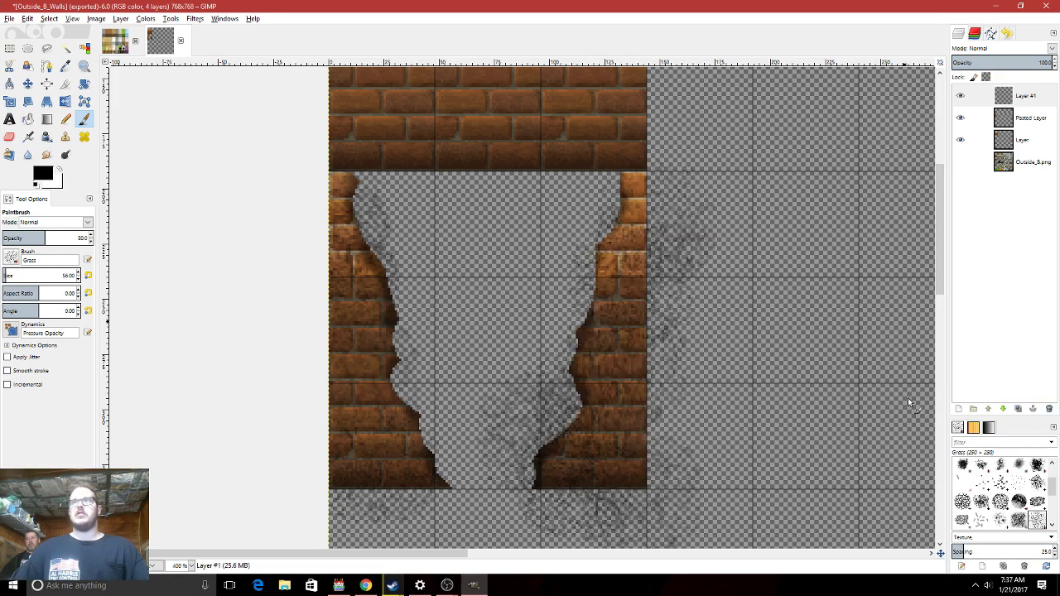
Set the Eraser to the 2. Hardness 025 brush and turn off its Hard edge option.
left_click(10, 136)
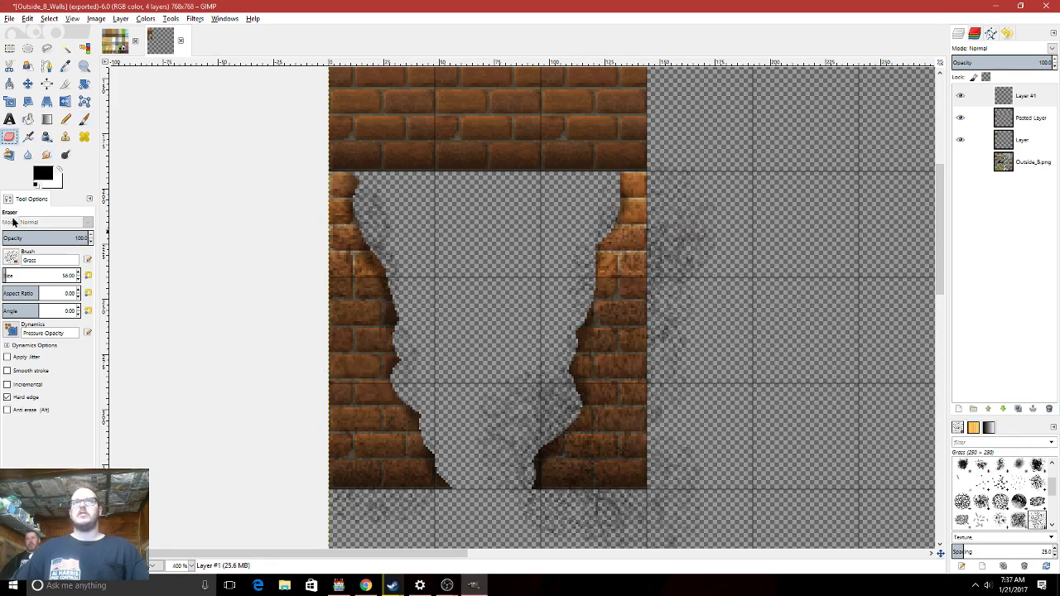
left_click(11, 256)
left_click(41, 289)
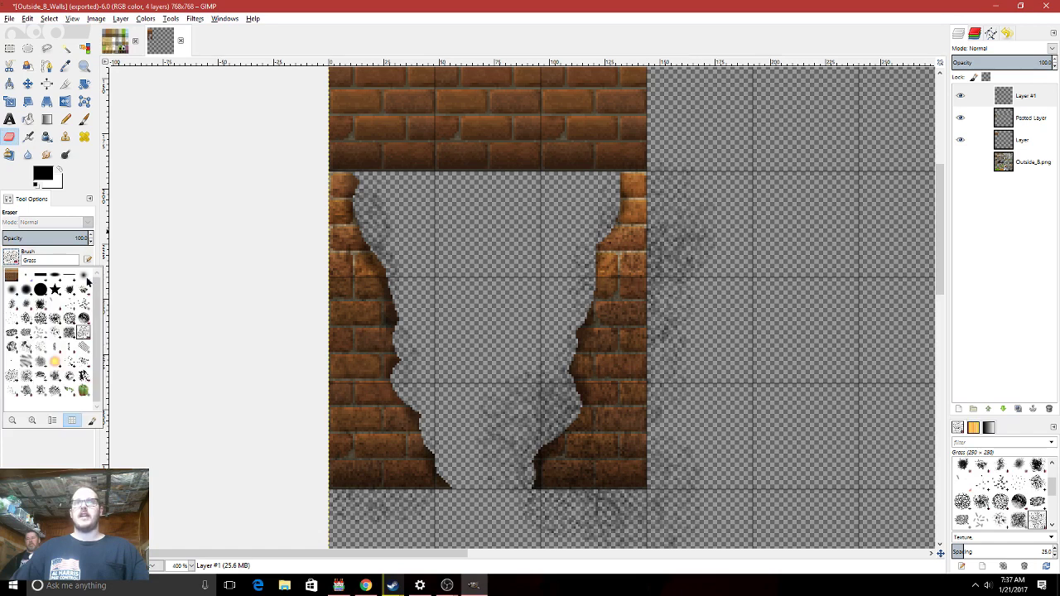
left_click(86, 278)
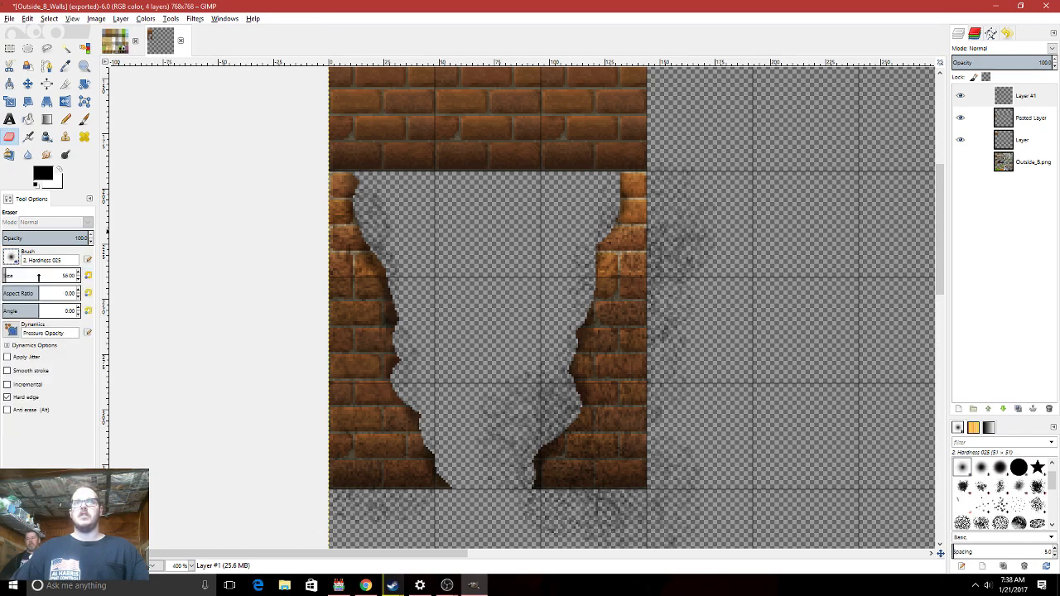
left_click(20, 398)
Erase the stray grime outside the broken wall, along its right side and below its base.
mouse_move(714, 207)
left_mouse_down()
mouse_move(665, 360)
mouse_move(683, 345)
mouse_move(681, 444)
mouse_move(665, 502)
mouse_move(679, 505)
mouse_move(672, 500)
left_mouse_up()
middle_click_drag(671, 501, 735, 399)
left_click_drag(661, 458, 688, 440)
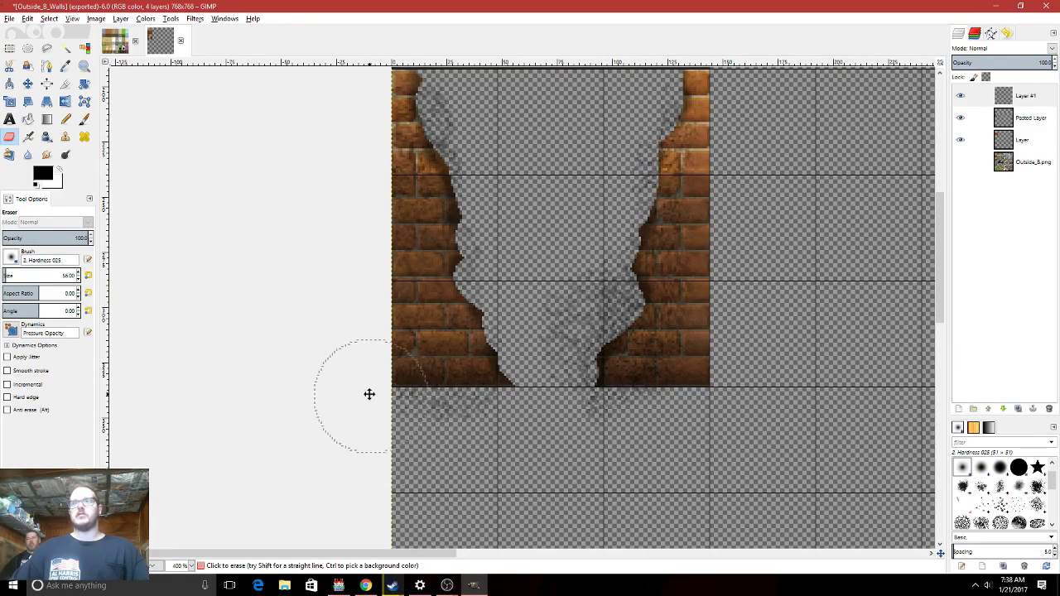
middle_click_drag(366, 395, 403, 508)
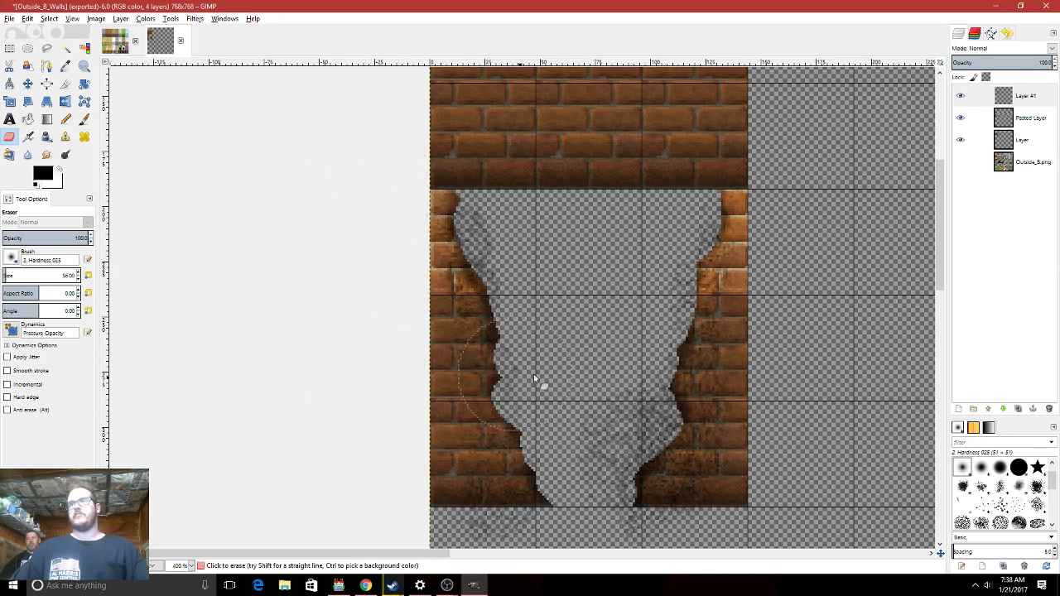
middle_click_drag(759, 239, 698, 235)
middle_click_drag(823, 137, 799, 368)
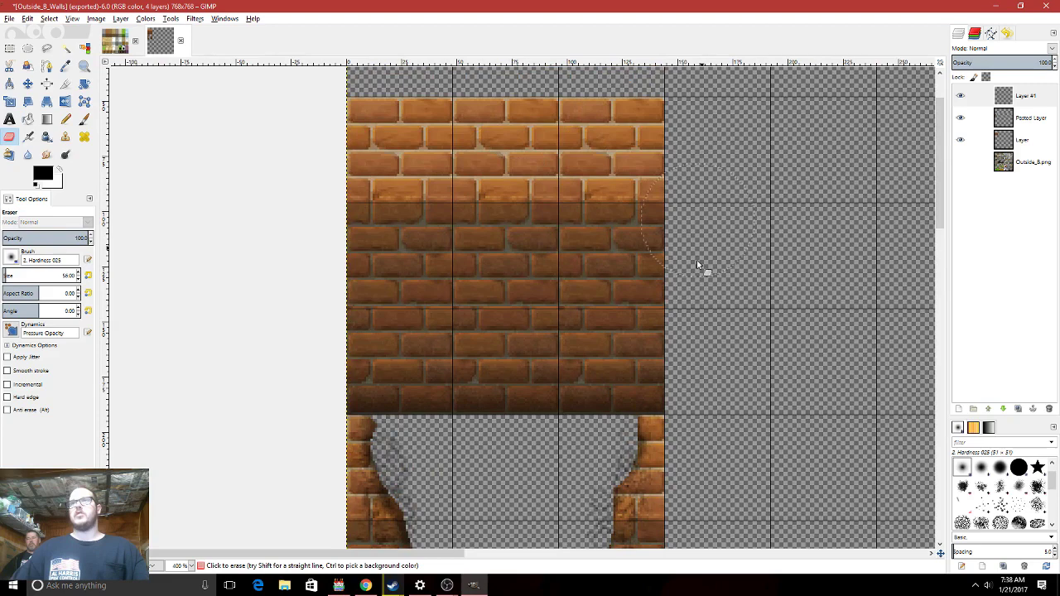
Set the blend mode of the grime layer, Layer #1, to Multiply.
scroll(705, 267, "down", 3)
left_click(1027, 49)
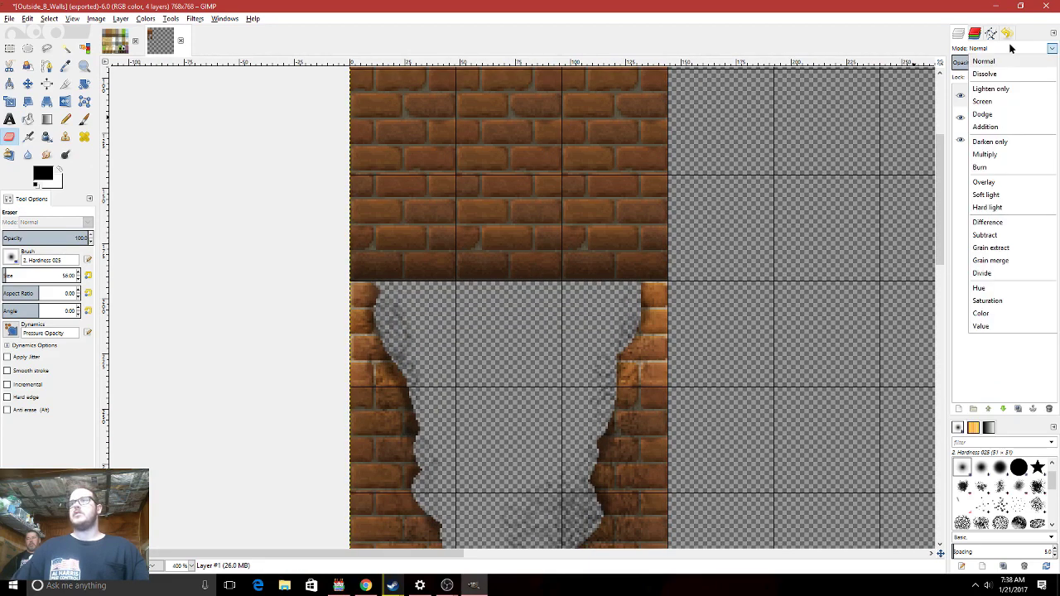
left_click(1007, 151)
scroll(778, 199, "down", 4)
scroll(745, 166, "left", 1, "shift")
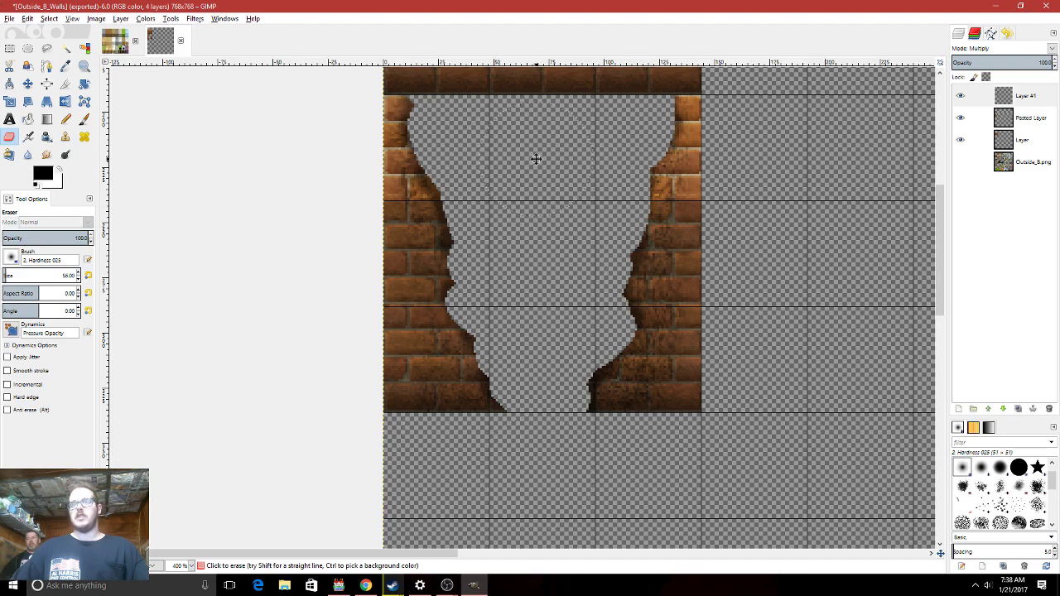
scroll(468, 293, "up", 3)
scroll(469, 293, "right", 1, "shift")
Export the image as Outside_B_Walls.png into the tilesets folder, replacing the existing file and keeping the current PNG options.
key("shift+ctrl+e")
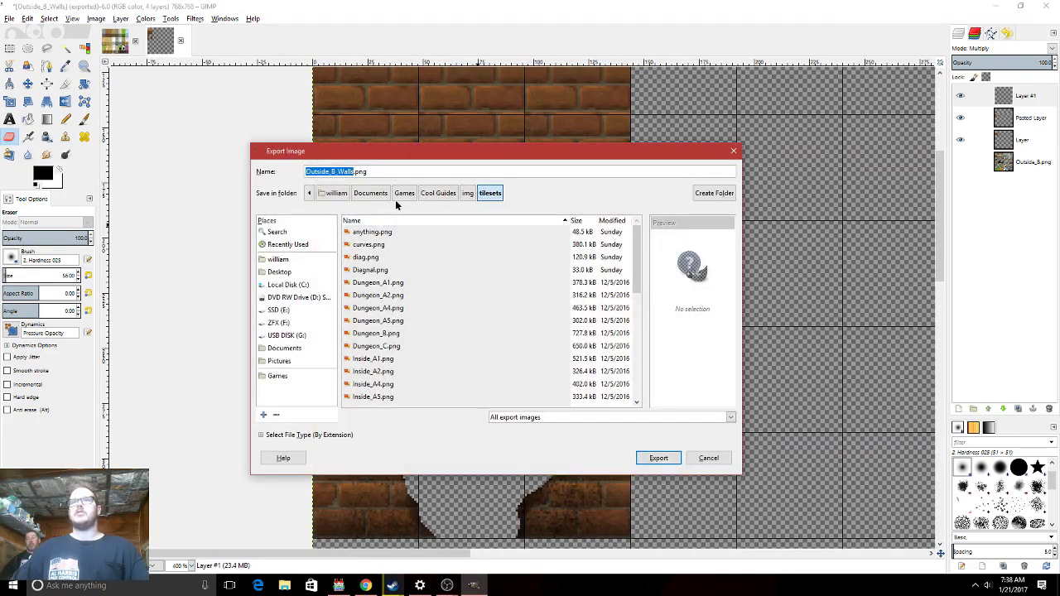
left_click(393, 171)
key("Return")
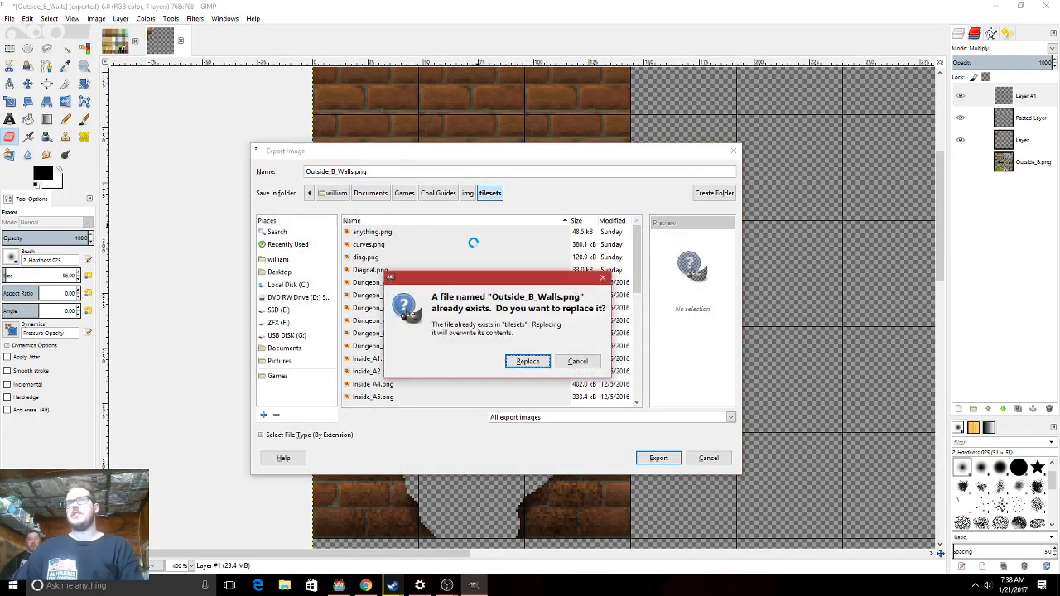
left_click(529, 361)
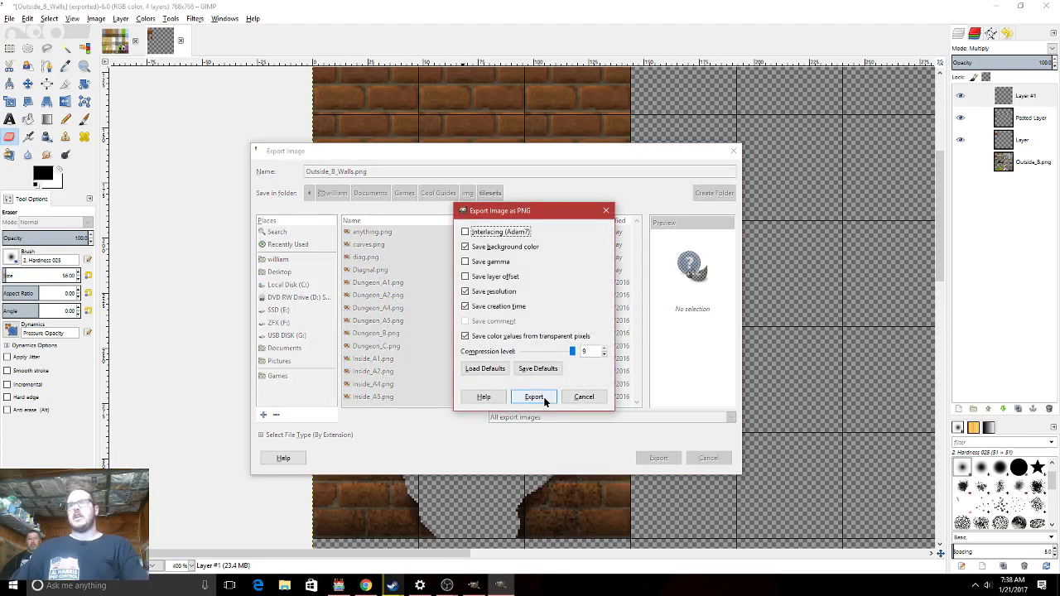
left_click(543, 396)
Switch to RPG Maker MV and reassign Outside_B_Walls as the D image of the Outside tileset in the database.
left_click(346, 585)
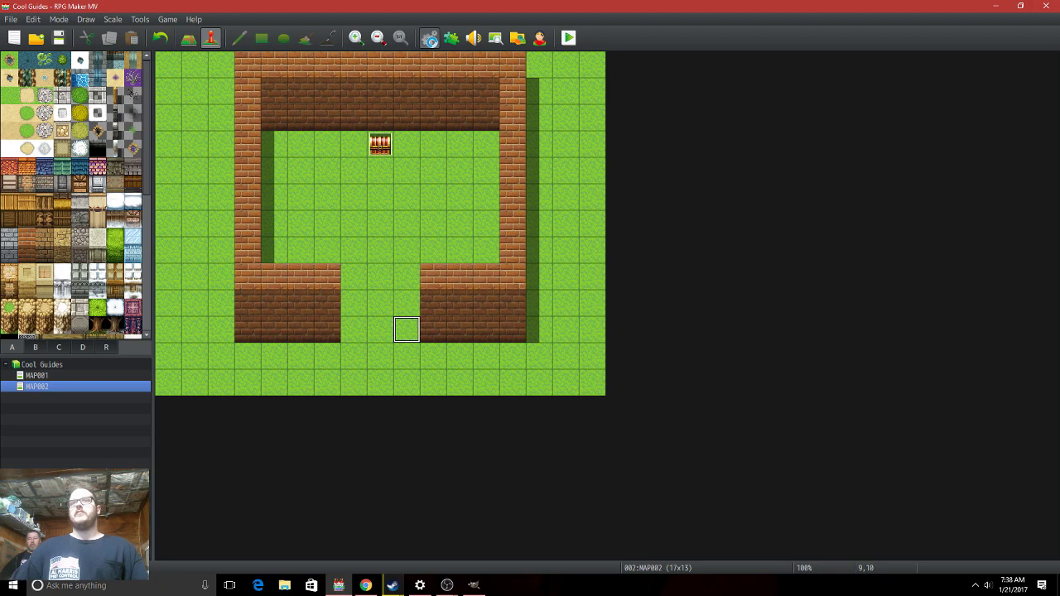
left_click(427, 39)
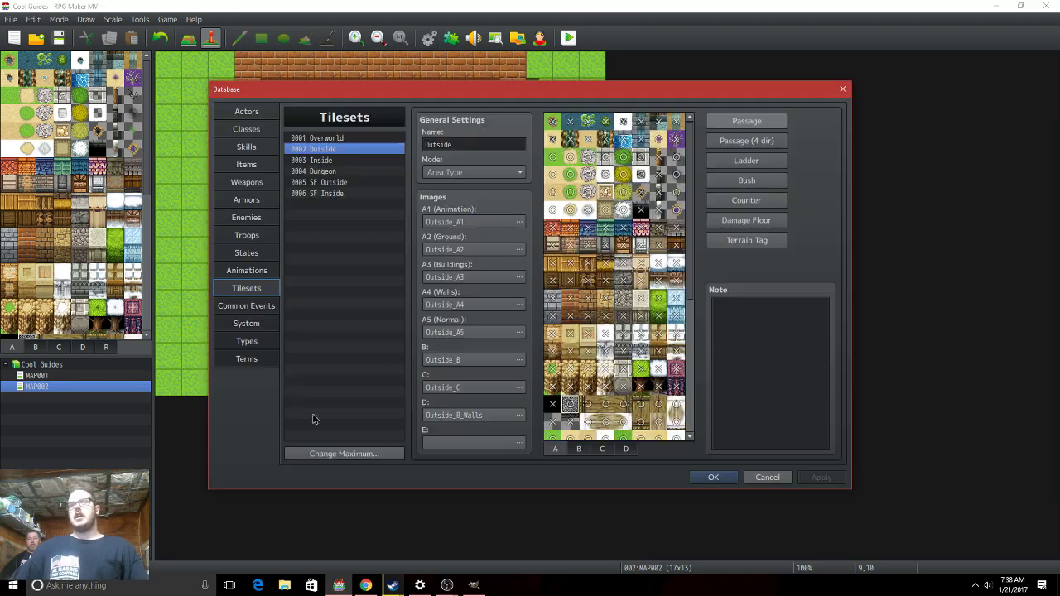
double_click(440, 414)
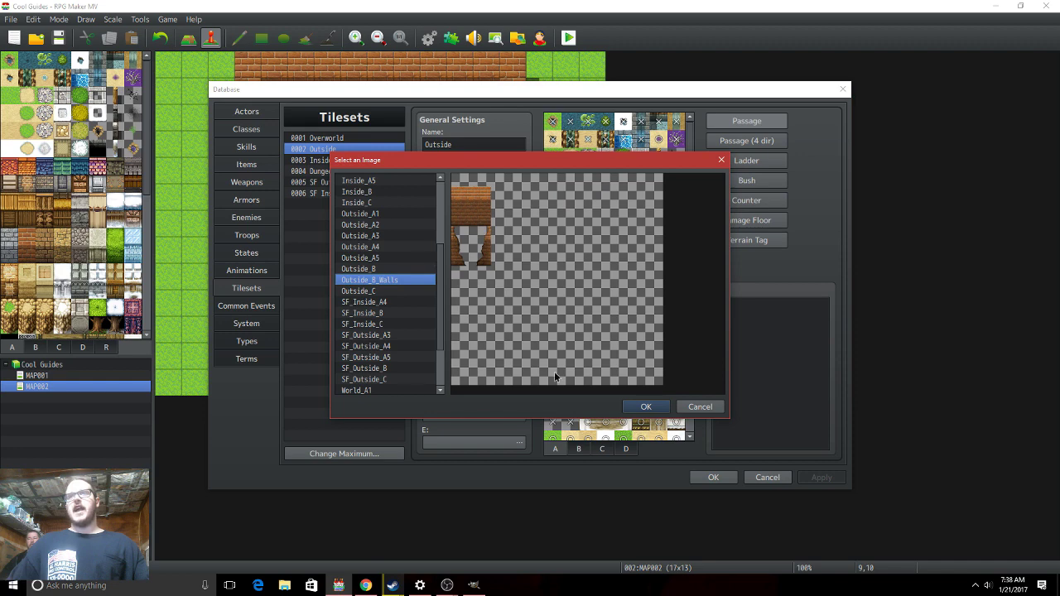
left_click(482, 446)
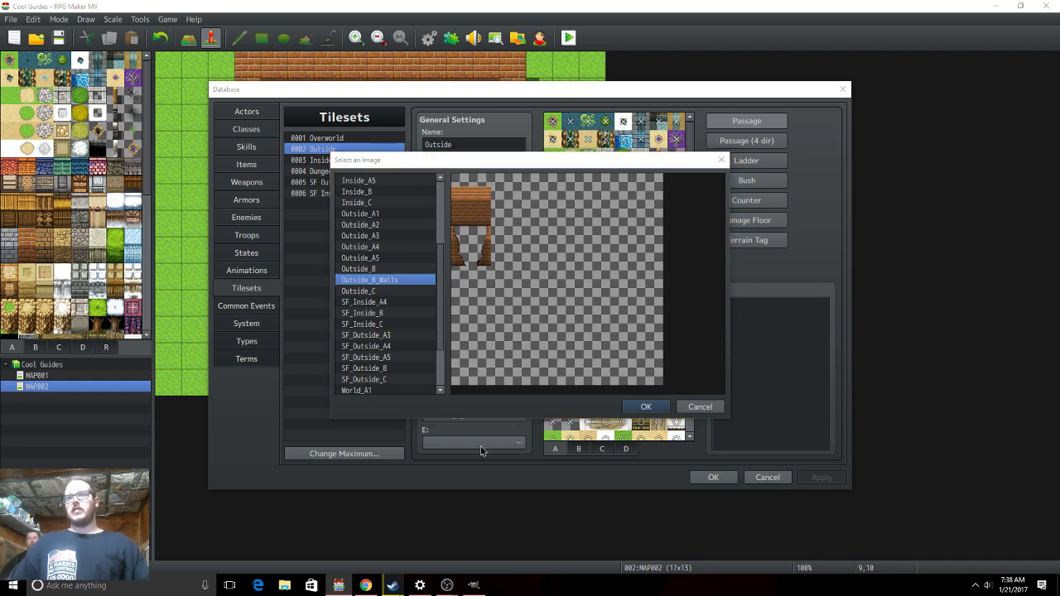
double_click(370, 280)
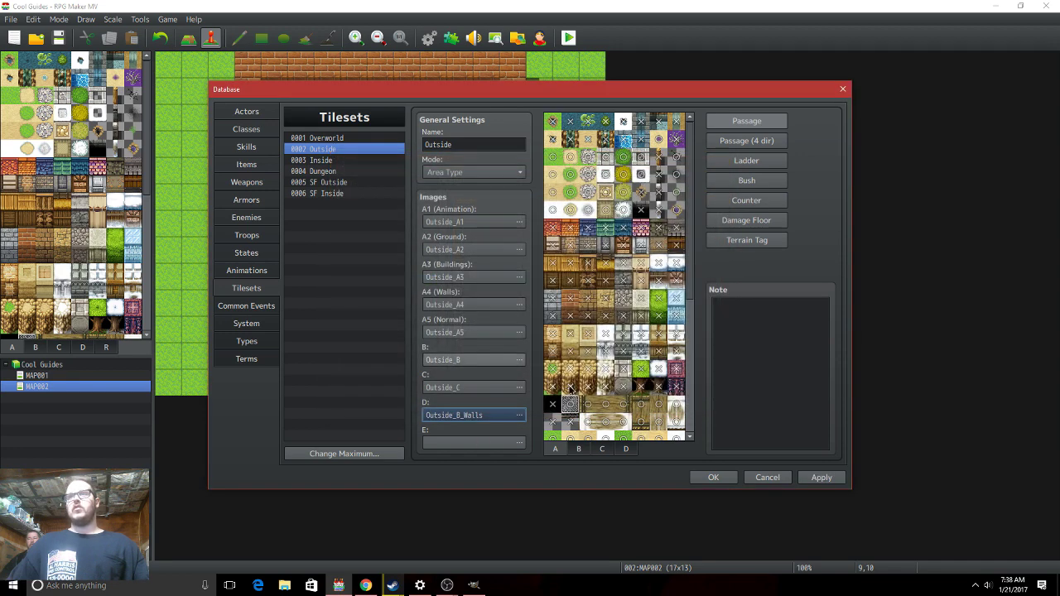
left_click(713, 477)
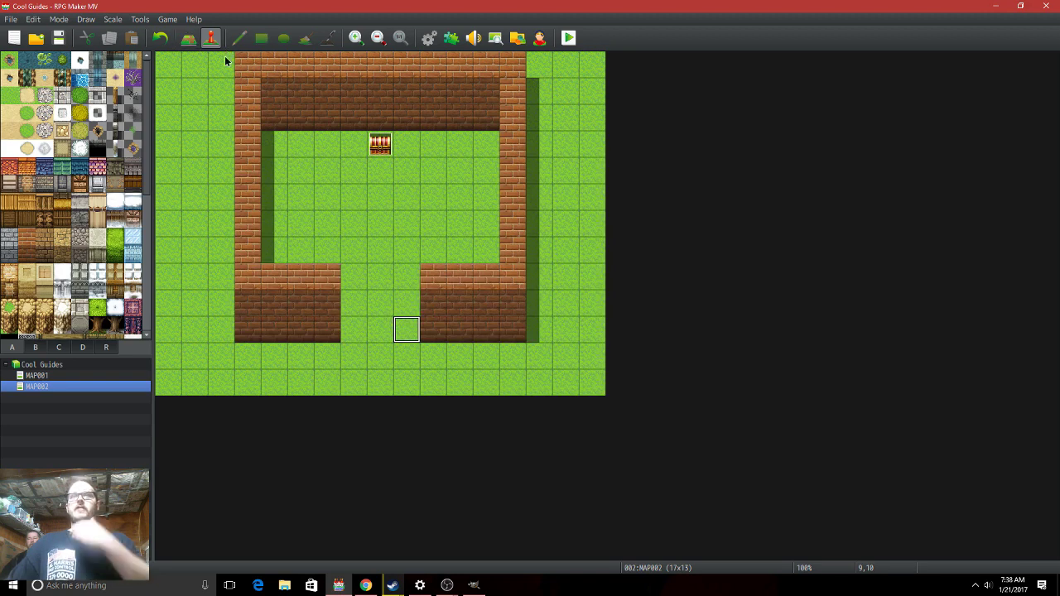
Create an event named BOT_LEFT at map position 7,10 with the intact brick wall's bottom-left tile from Tileset D as its image.
double_click(352, 325)
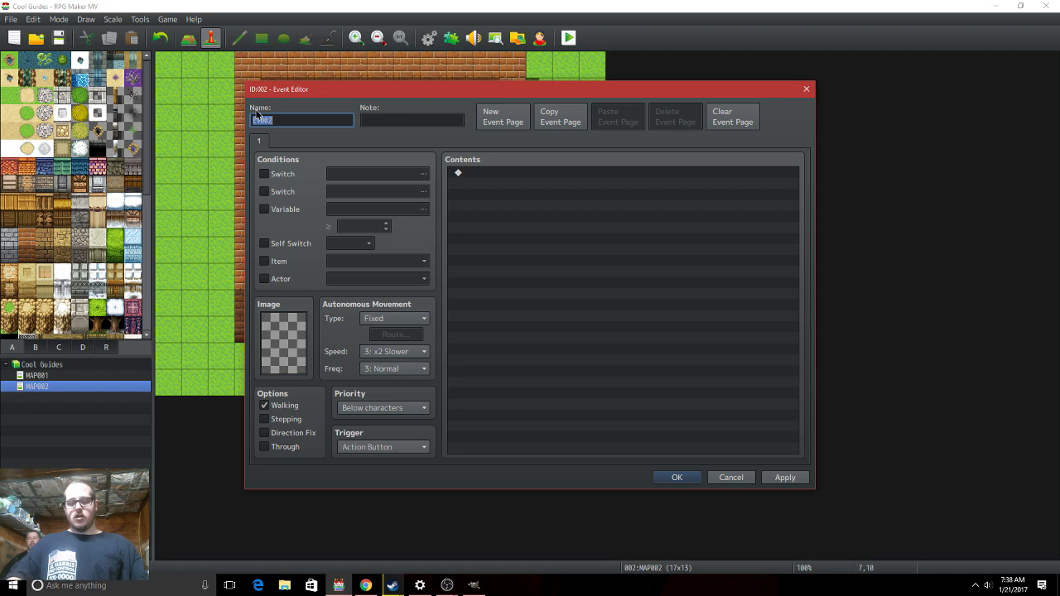
type("Bo")
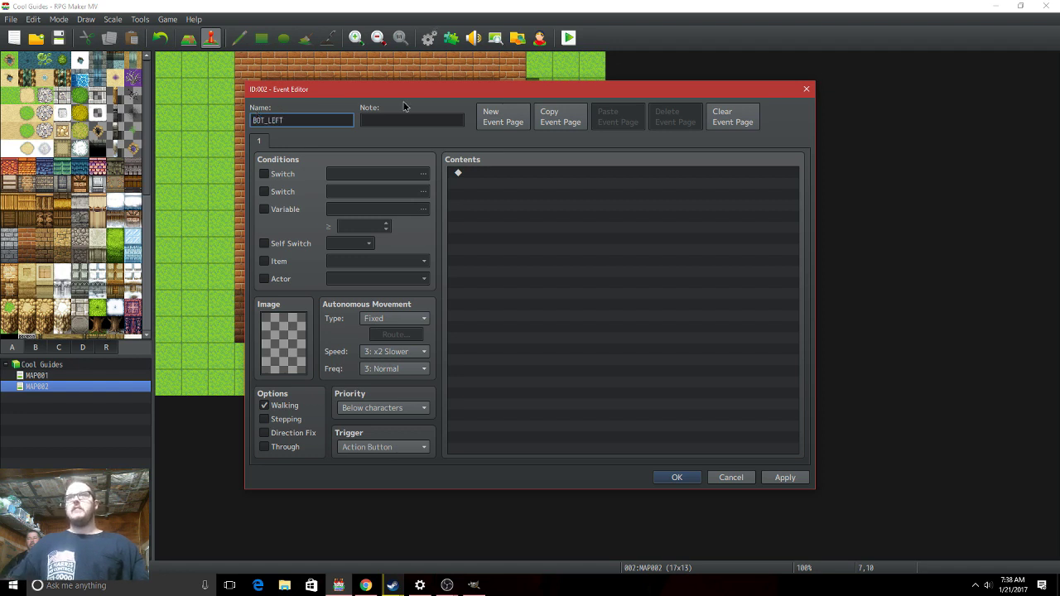
double_click(301, 344)
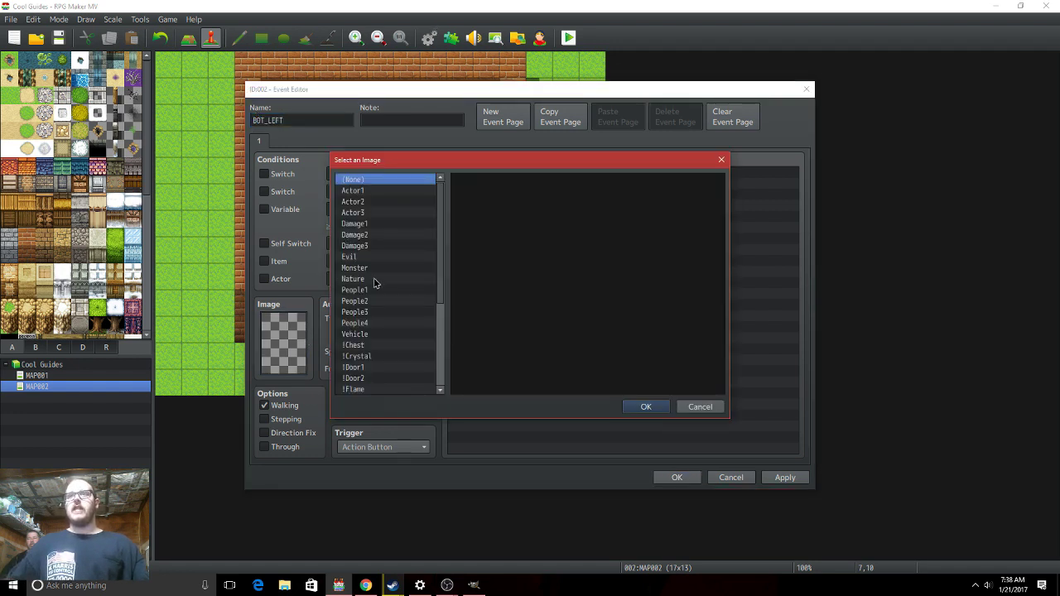
left_click(378, 247)
scroll(347, 371, "down", 2)
scroll(346, 373, "down", 2)
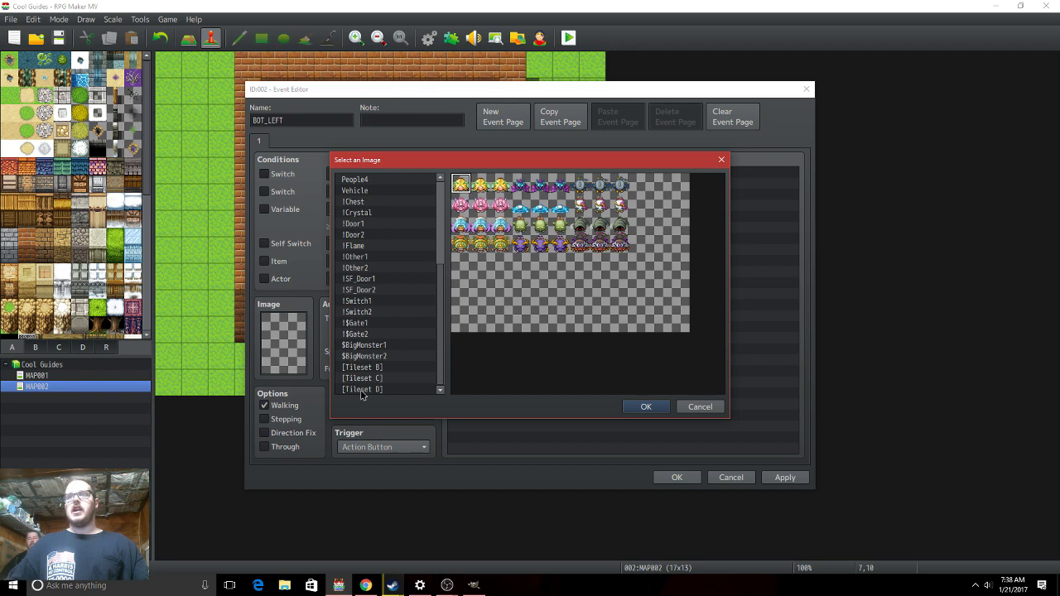
left_click(361, 389)
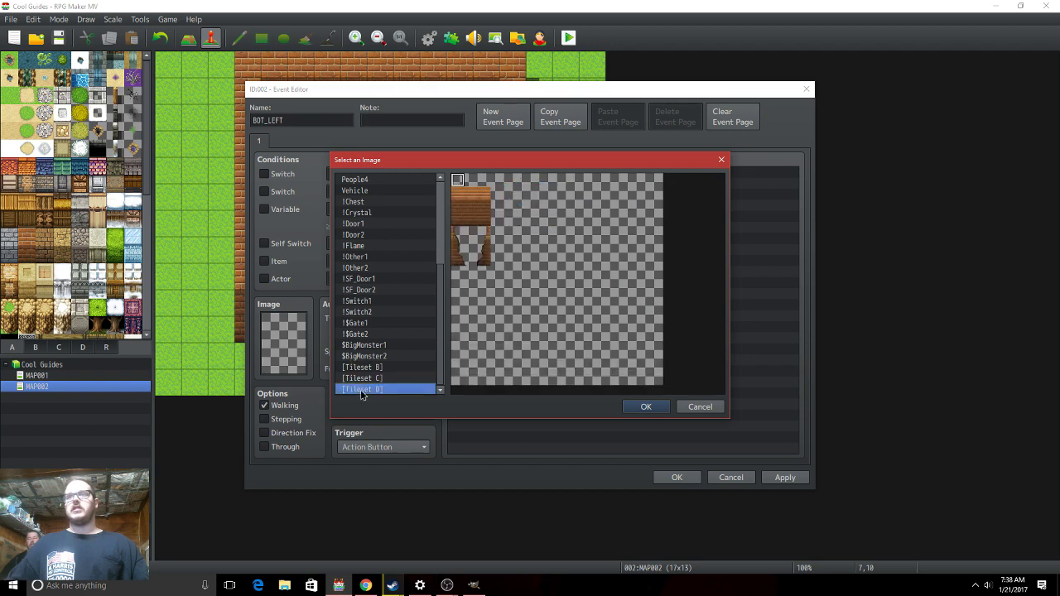
double_click(454, 222)
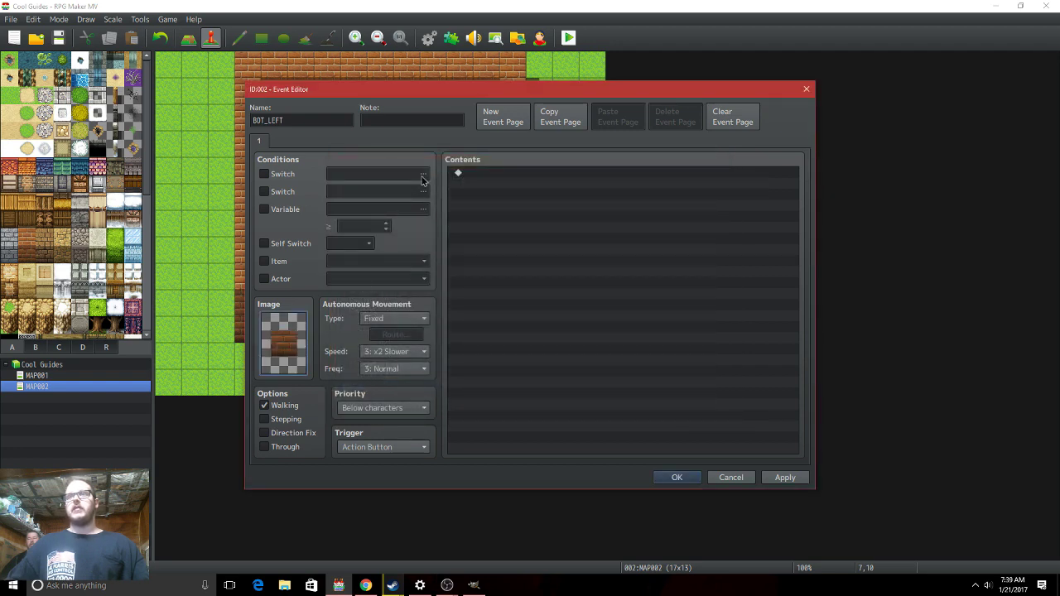
Duplicate the BOT_LEFT event's first page as page 2.
left_click(556, 118)
left_click(615, 118)
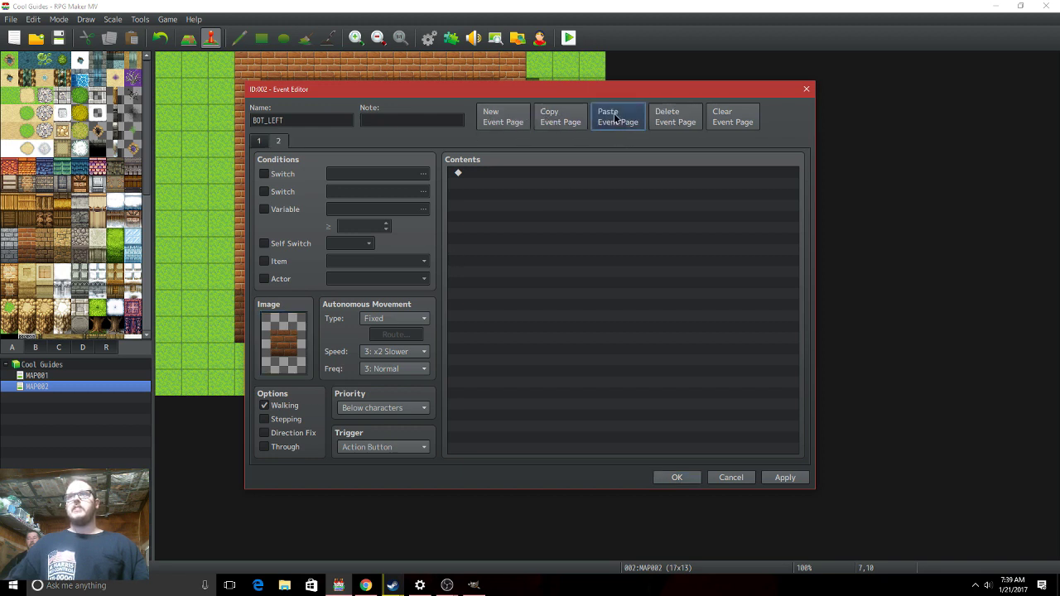
Make page 2 of the BOT_LEFT event depend on switch 0001, naming that switch WALL_1.
left_click(263, 174)
left_click(364, 174)
left_click(553, 398)
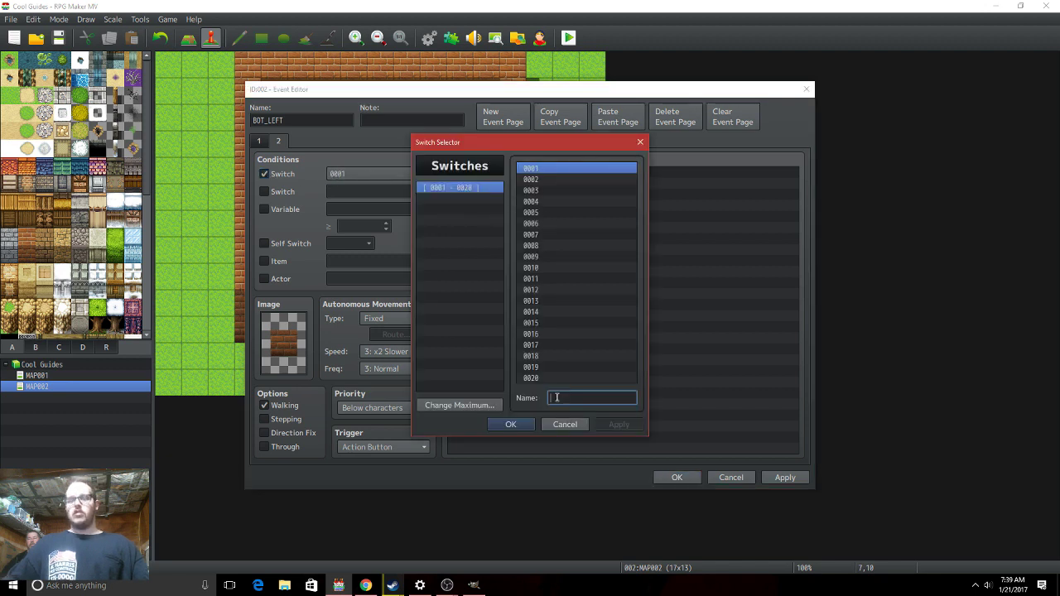
type("WALL_1")
key("Return")
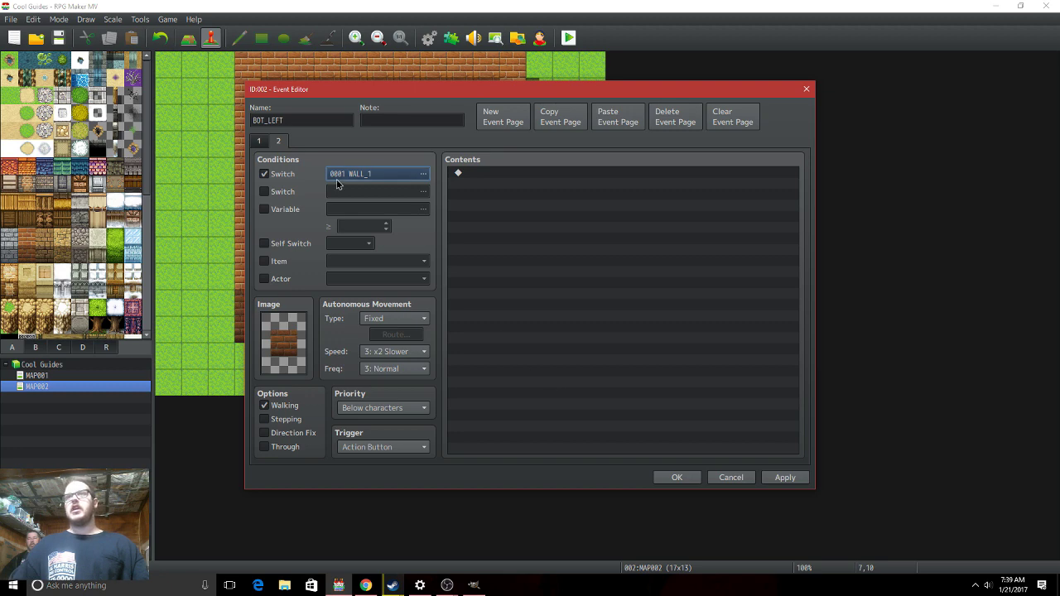
Set page 2's image to the broken wall's bottom-left tile from Tileset D, compare both pages, and save the BOT_LEFT event.
double_click(284, 342)
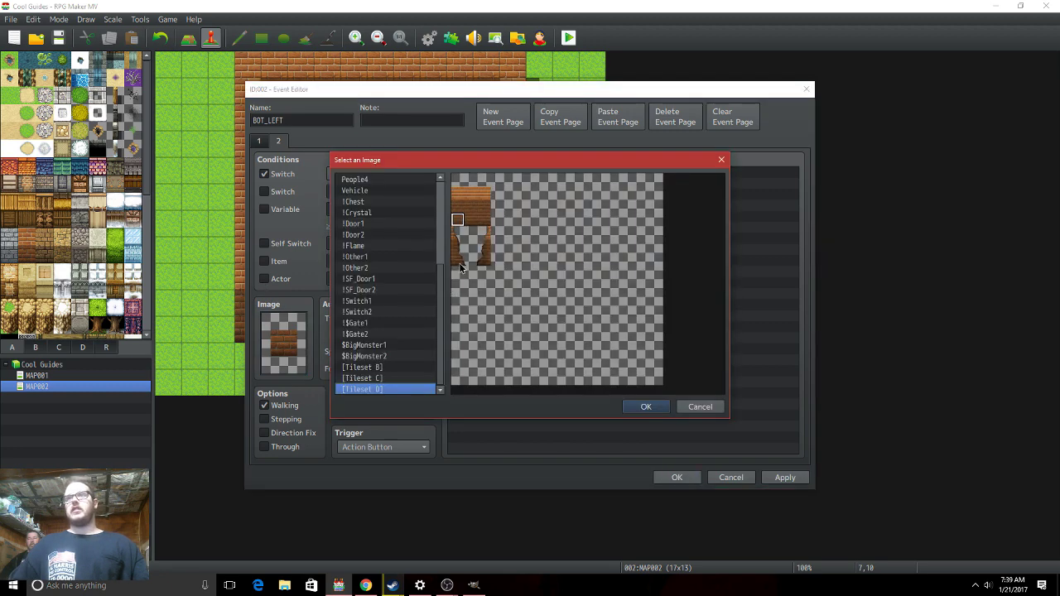
double_click(460, 267)
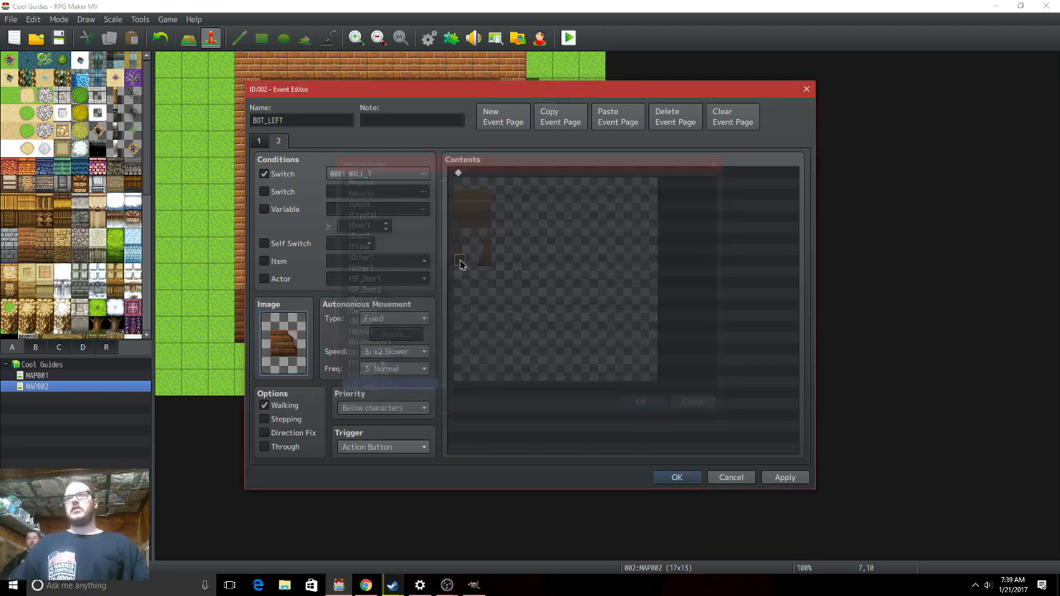
left_click(262, 142)
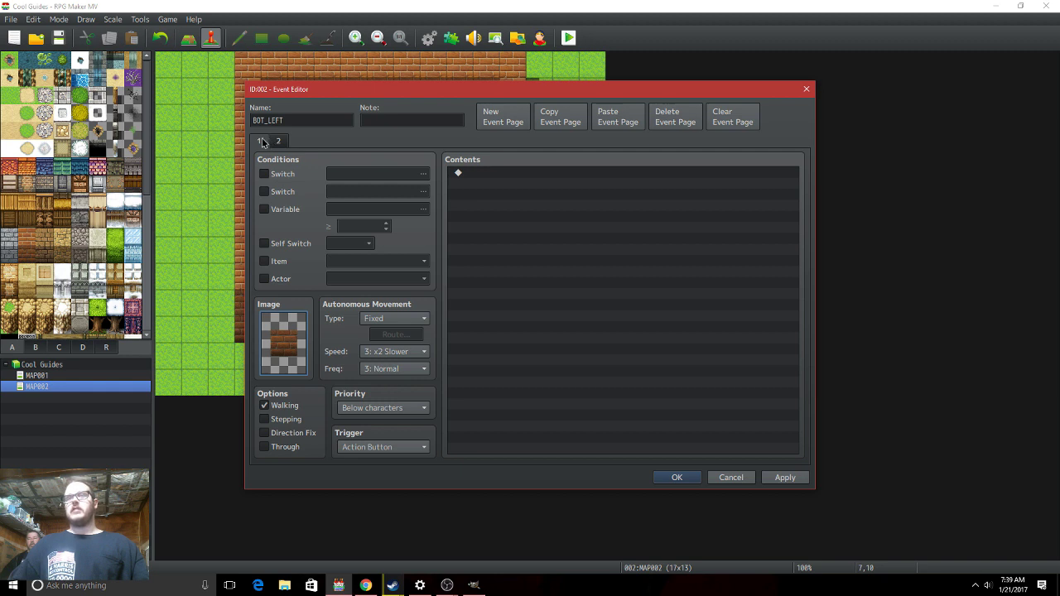
left_click(262, 143)
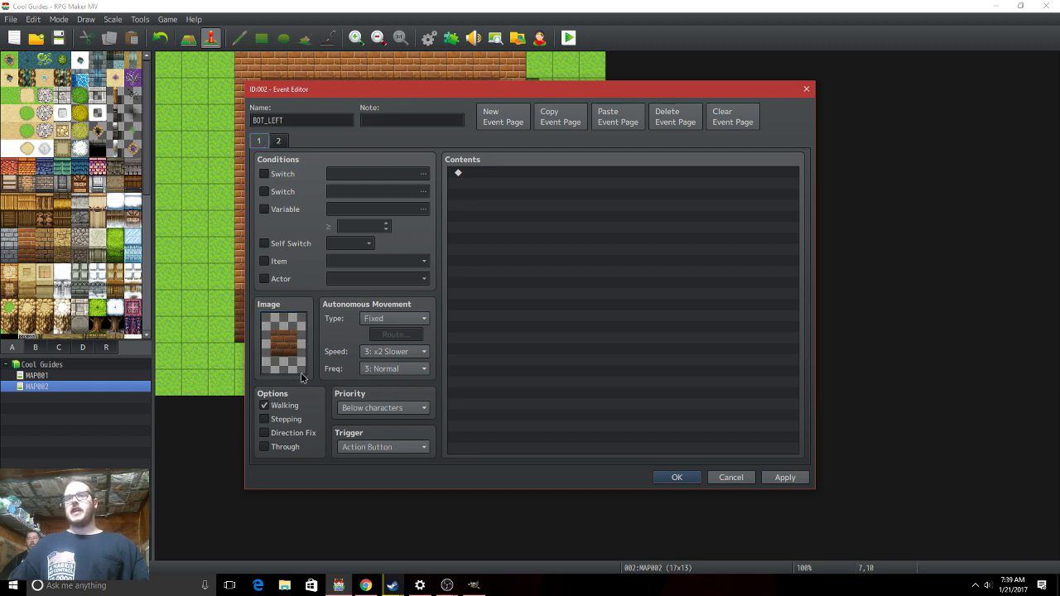
left_click(279, 143)
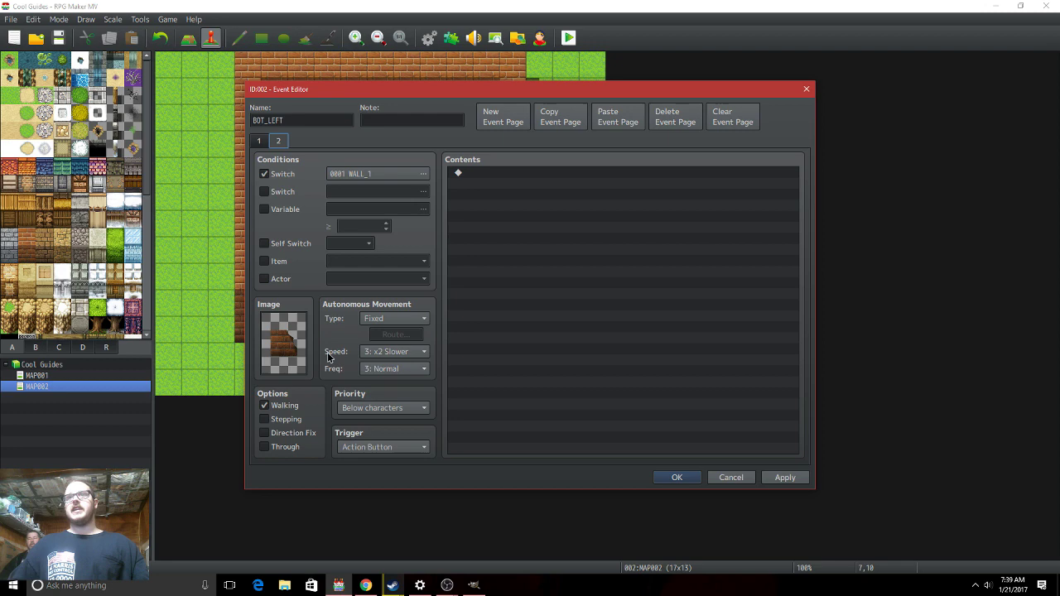
left_click(677, 477)
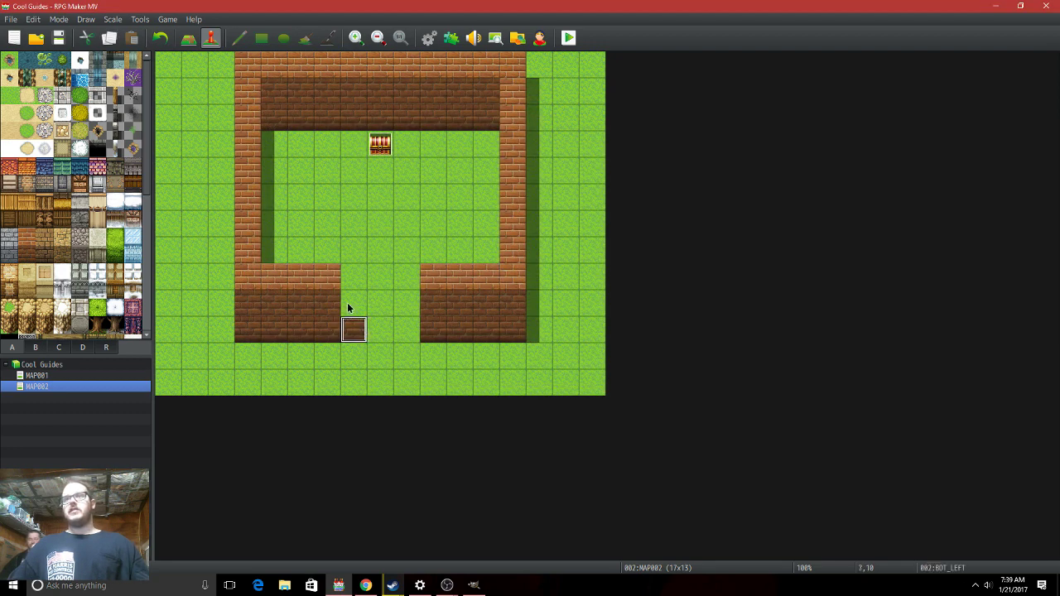
Paste a copy of BOT_LEFT at 7,9, rename it MID_LEFT, and give page 1 the intact wall's middle-left tile.
left_click(353, 302)
key("ctrl+v")
double_click(354, 302)
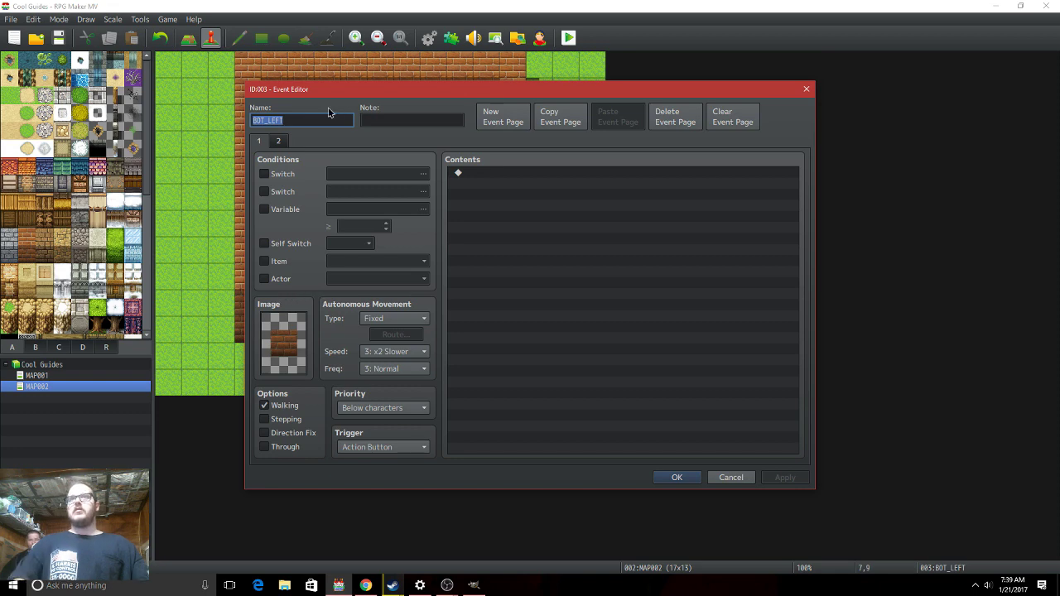
type("MID_")
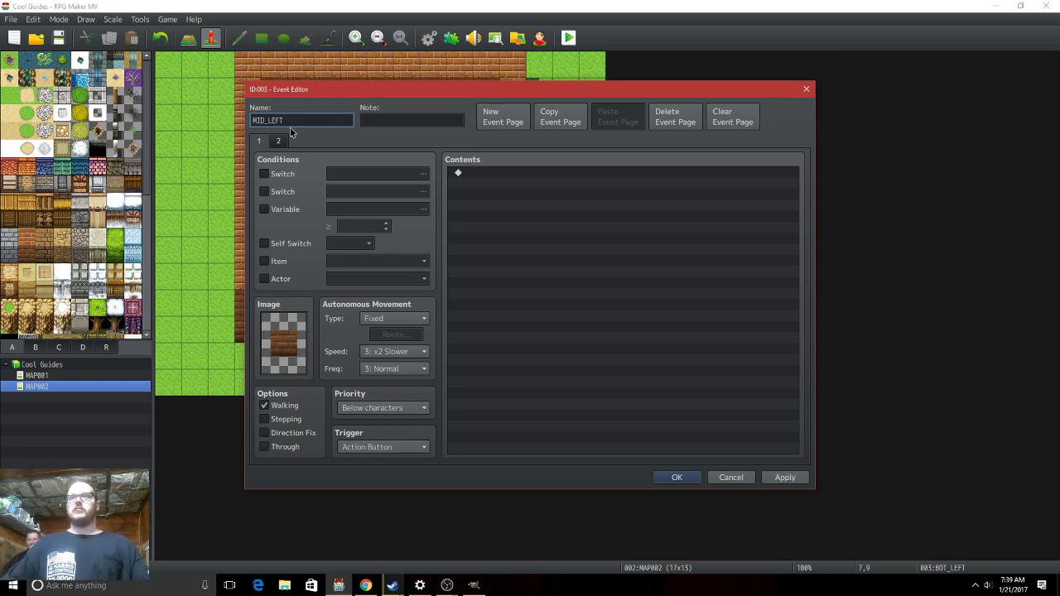
double_click(264, 337)
double_click(463, 215)
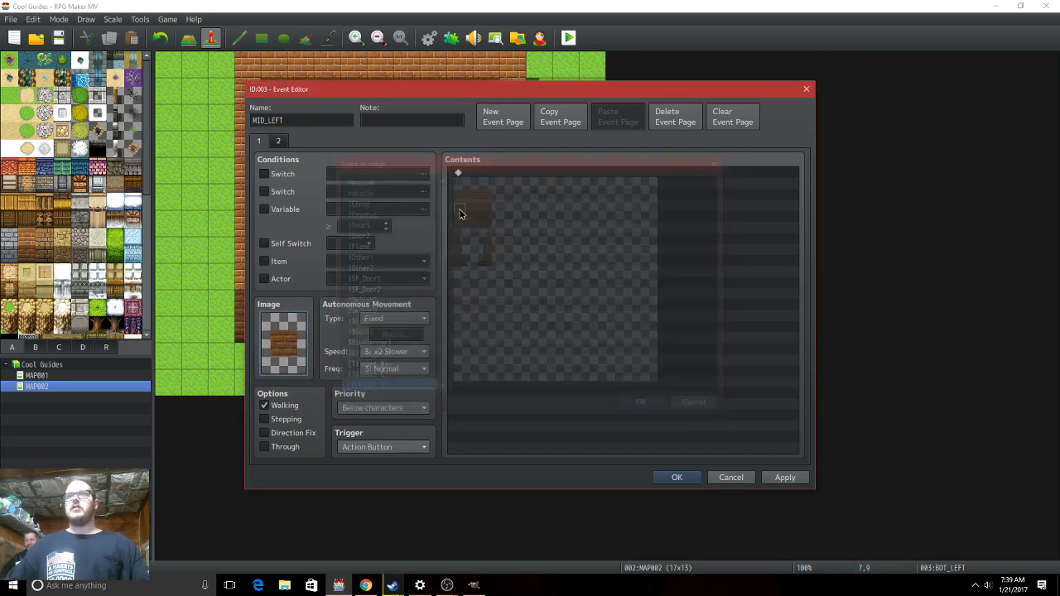
Set MID_LEFT's page 2 image to the broken wall's middle-left tile and save the event.
left_click(277, 140)
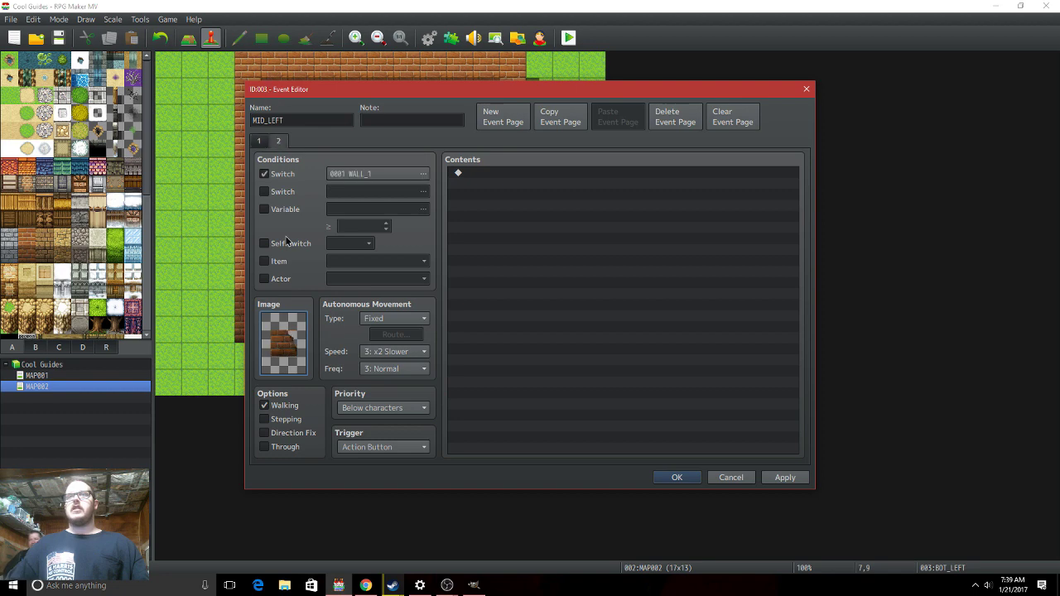
double_click(297, 316)
double_click(457, 254)
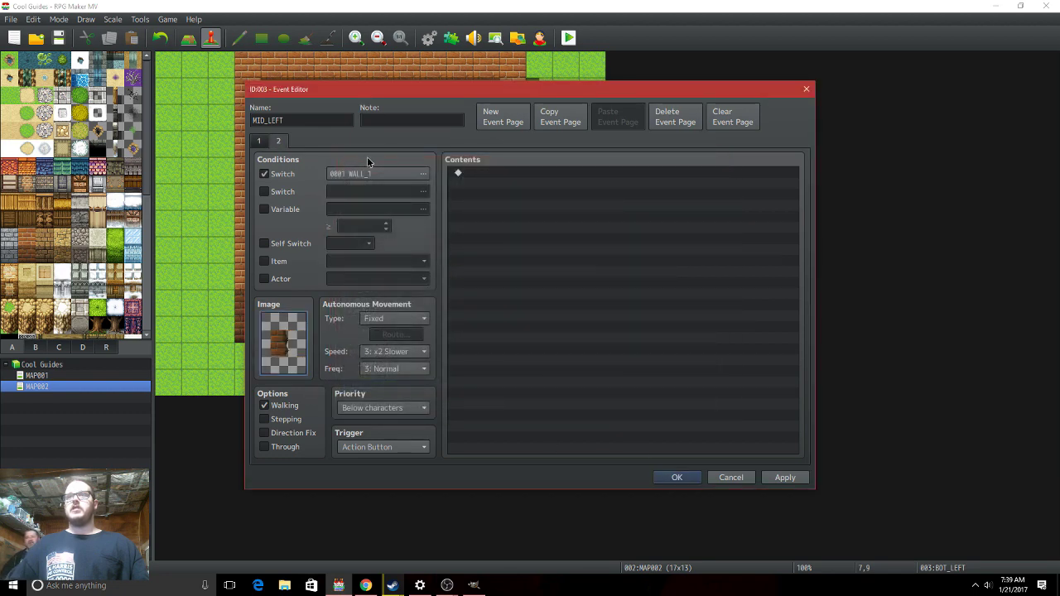
left_click(687, 477)
Copy MID_LEFT to 7,8, give page 1 the intact wall's top-left tile, and rename the copy TOP_LEFT.
left_click_drag(347, 303, 354, 277)
double_click(354, 277)
double_click(269, 343)
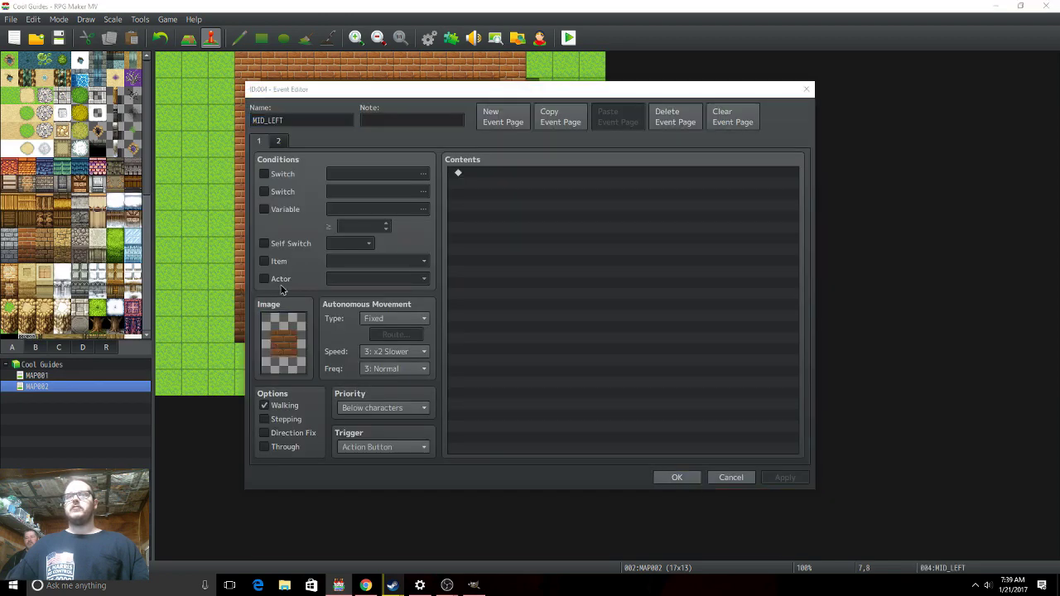
double_click(457, 205)
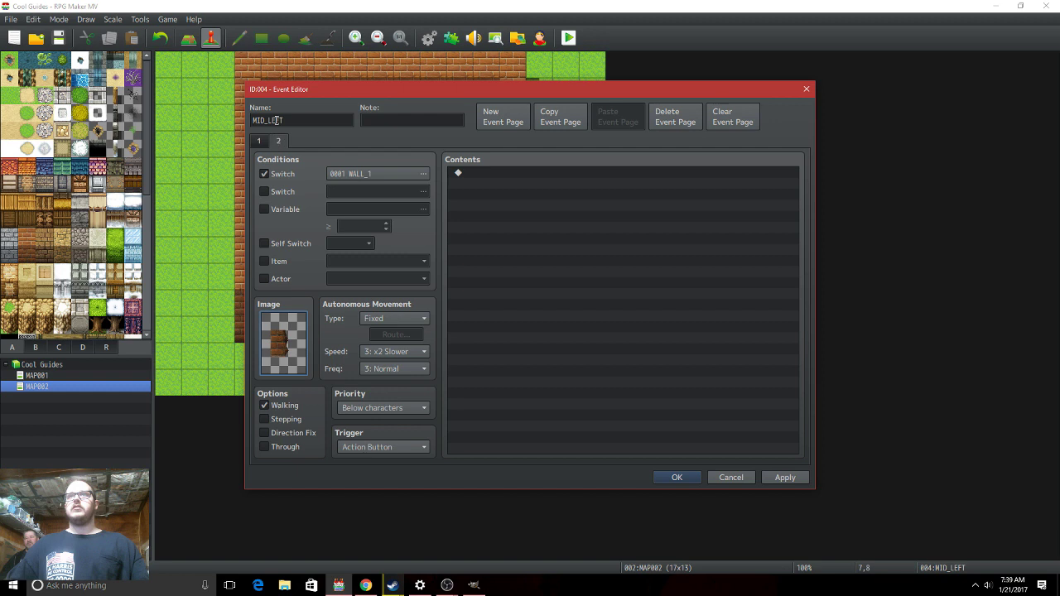
double_click(275, 120)
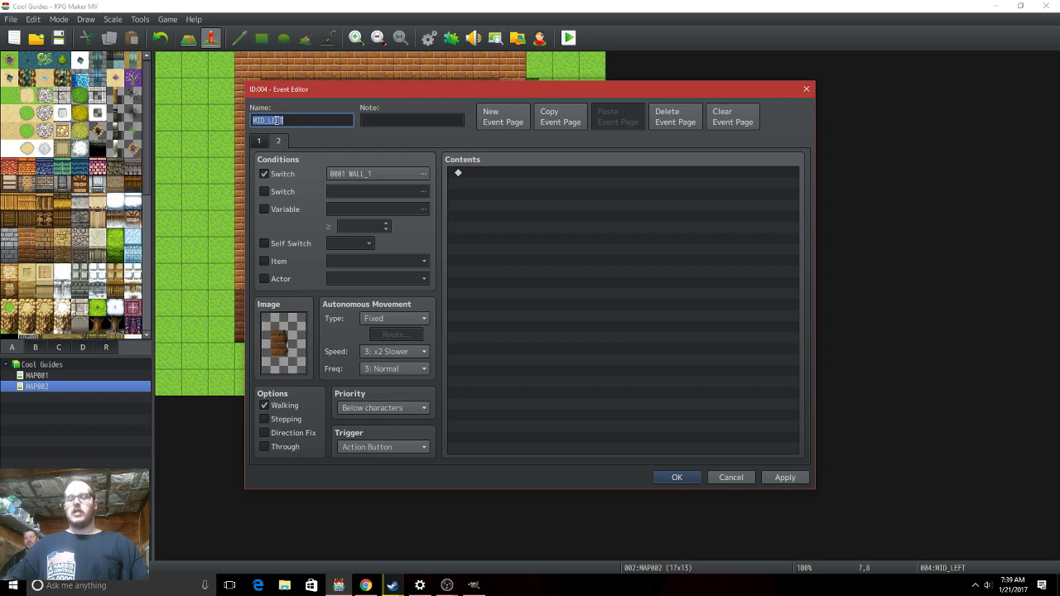
type("TOP")
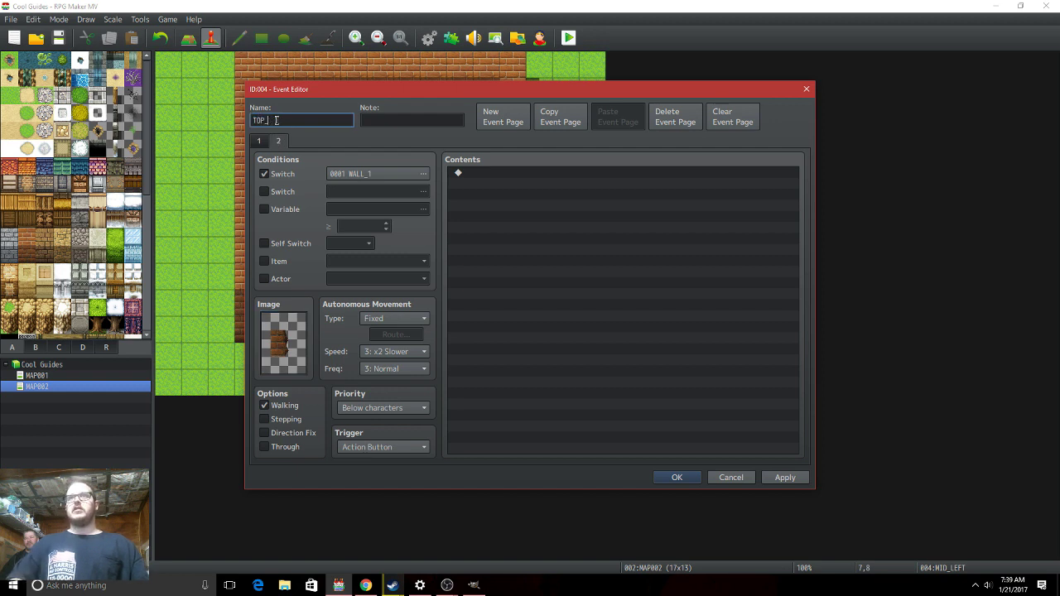
Set TOP_LEFT's page 2 image to the broken wall's top-left tile and save the event.
double_click(275, 344)
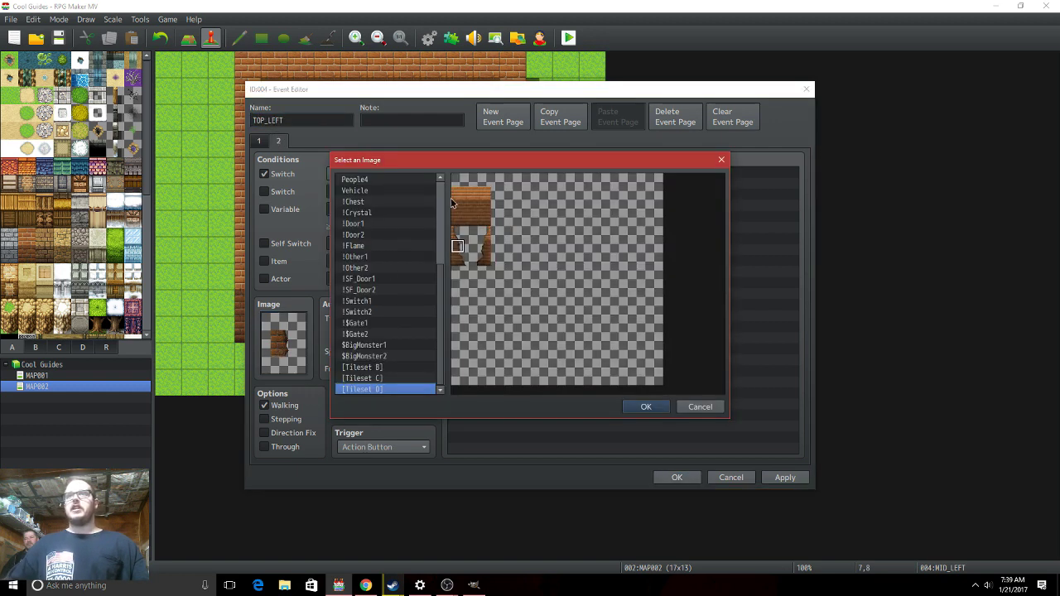
double_click(457, 240)
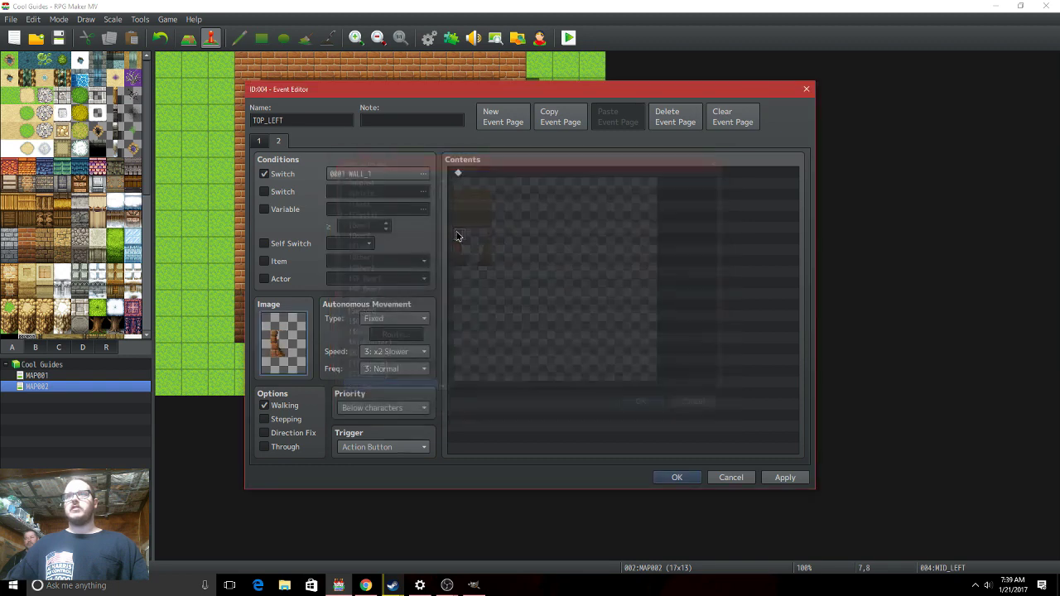
left_click(676, 478)
Copy the BOT_LEFT event to map position 8,10 and open the copy for editing.
left_click(377, 258)
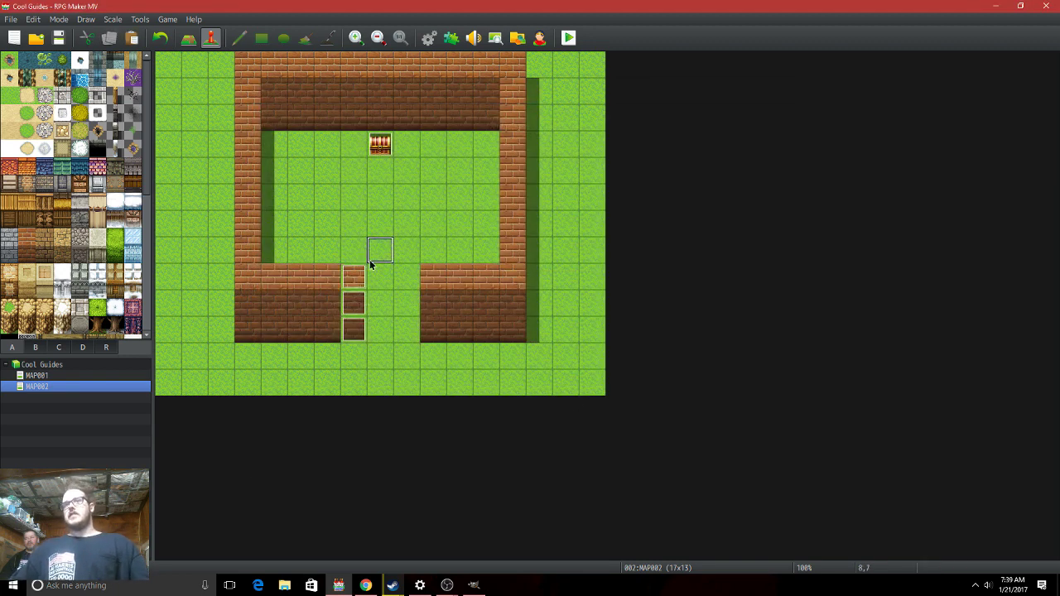
left_click(396, 332)
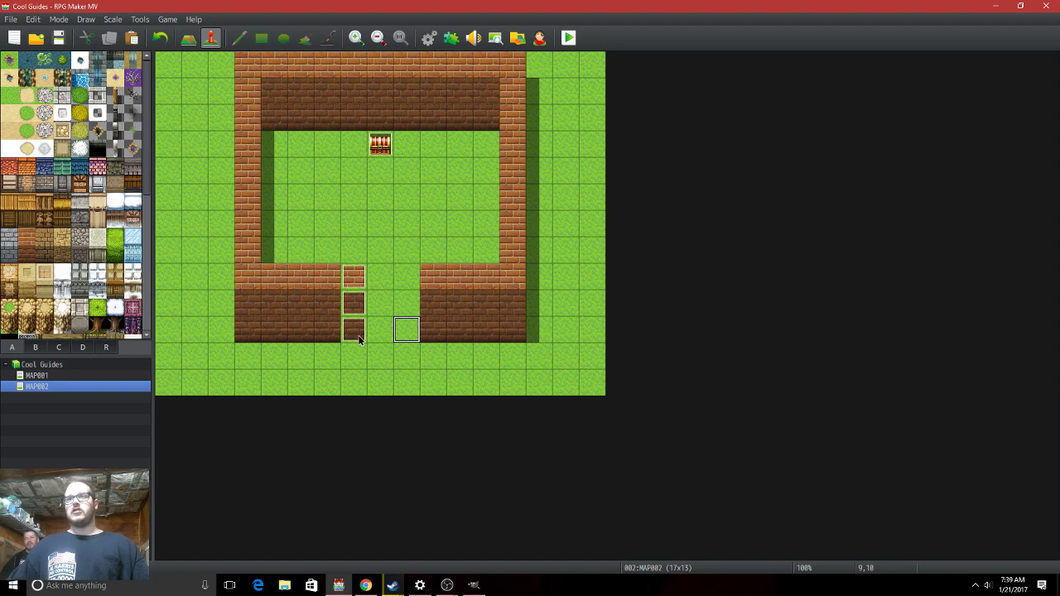
left_click(355, 335)
left_click(375, 332)
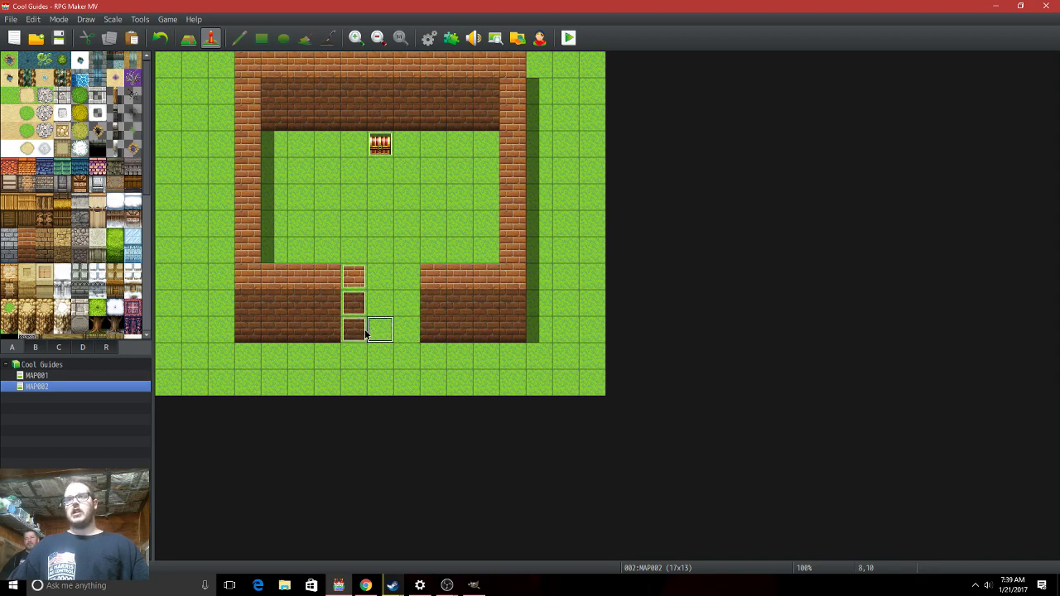
key("ctrl+v")
double_click(375, 332)
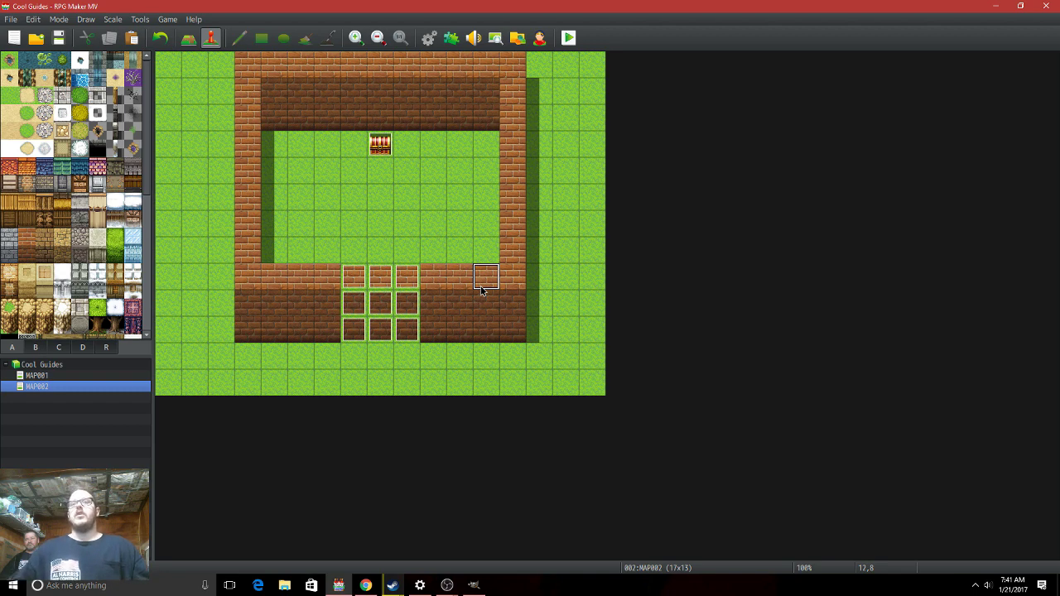
Set the player's starting position on MAP002 at 10,12, below the brick wall.
right_click(445, 372)
mouse_move(495, 476)
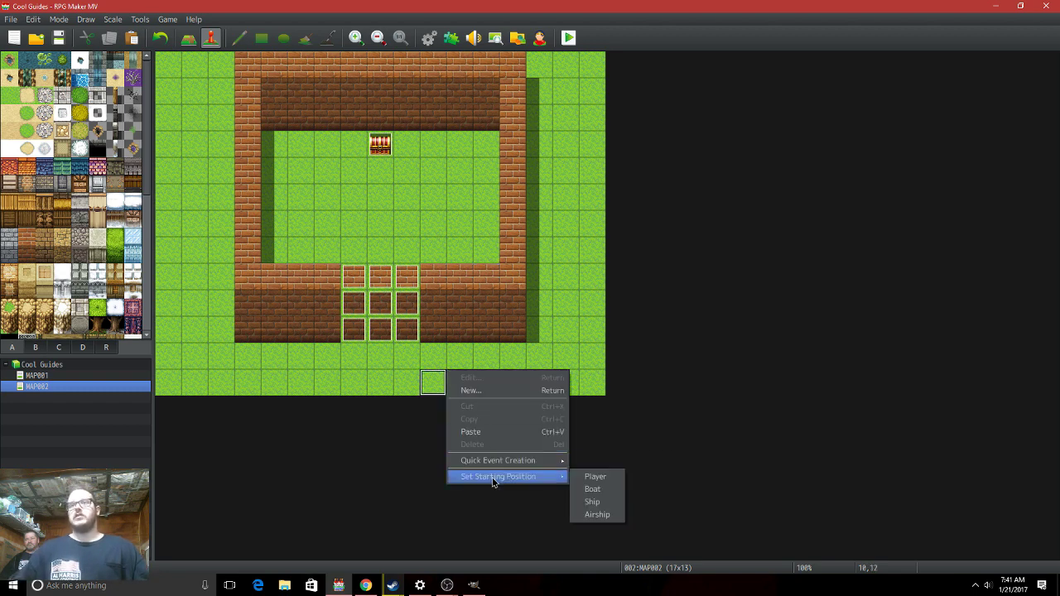
left_click(611, 479)
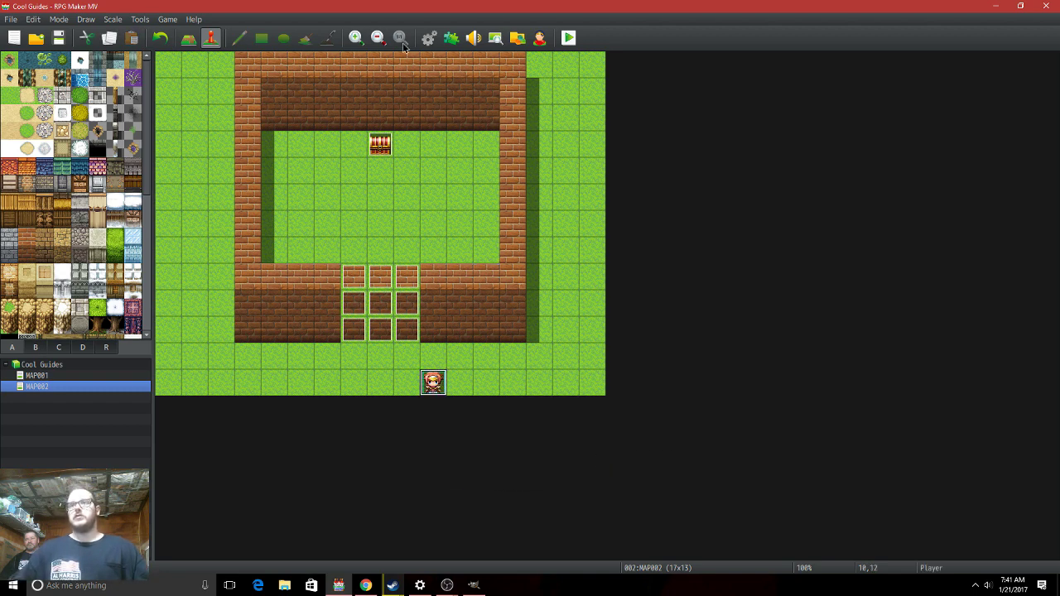
Playtest the map, walking the party into the wall events to check whether they block movement, and close the test.
left_click(568, 37)
left_click(484, 316)
key("Left")
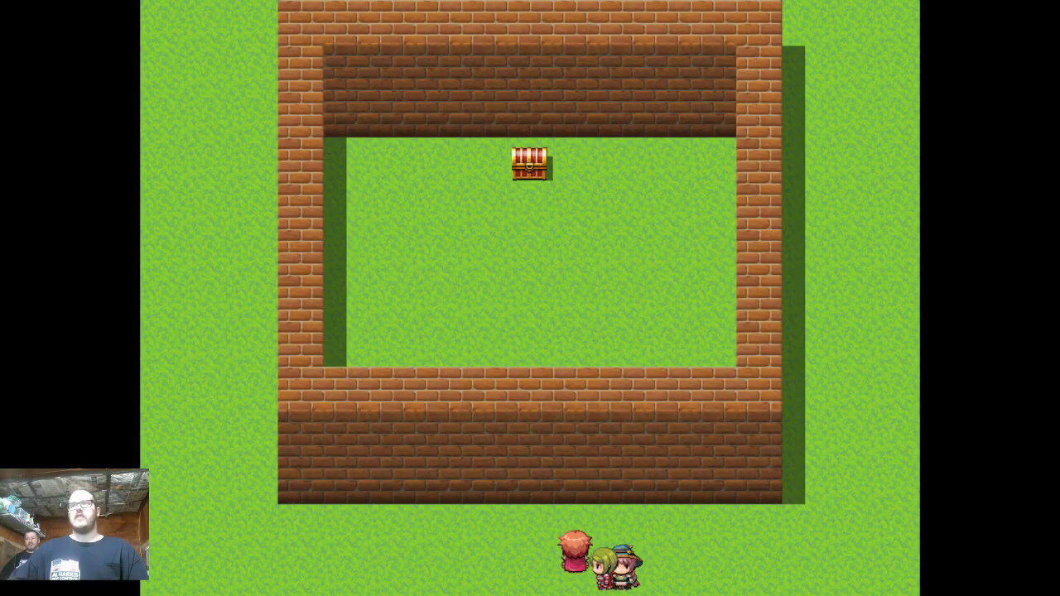
key("Up")
key("Left")
key("Left")
key("Down")
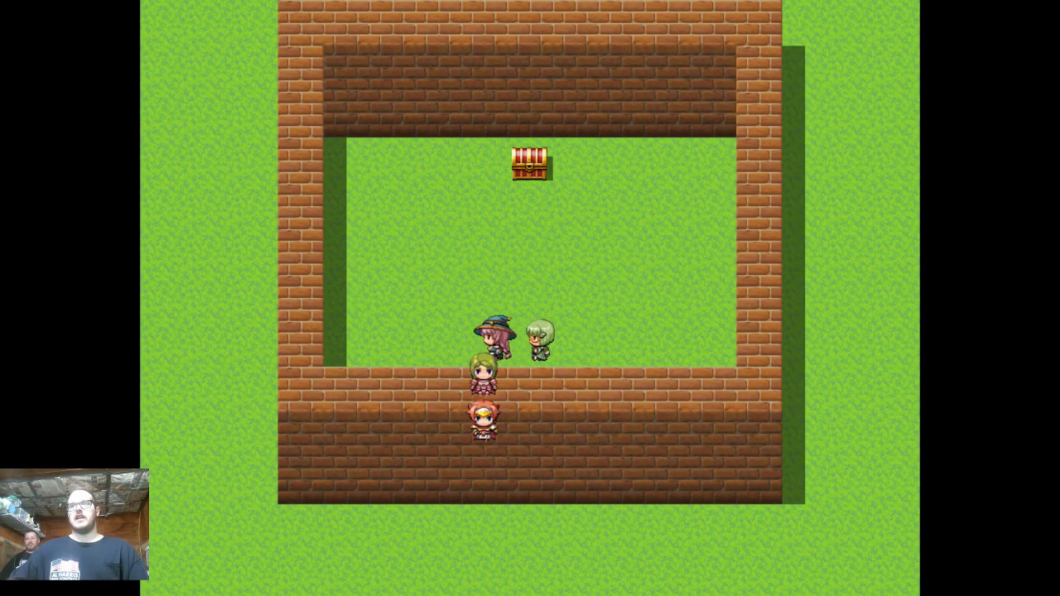
key("alt+F4")
Set page 1 of the BOT_LEFT event to the priority Same as characters and save it.
double_click(353, 332)
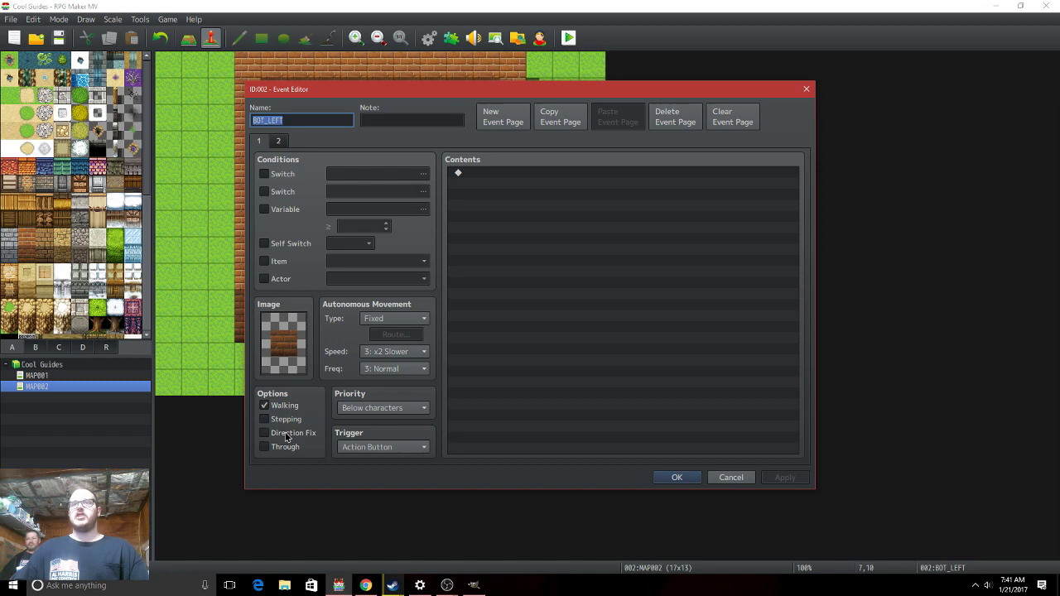
left_click(369, 409)
left_click(356, 433)
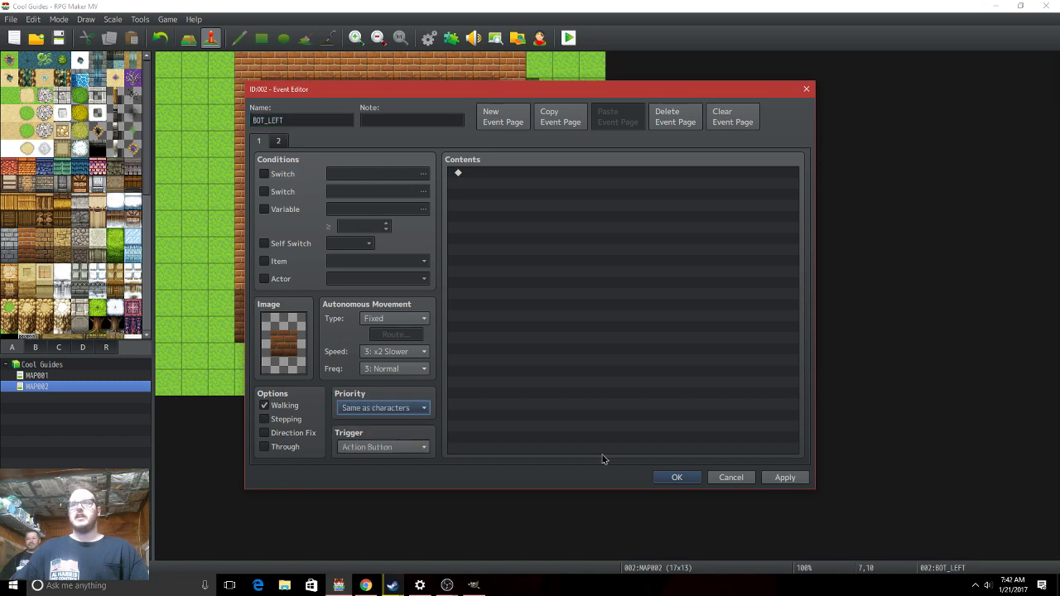
left_click(674, 477)
Set page 1 of the BOT_CEN event at 8,10 to the priority Same as characters and save it.
double_click(382, 329)
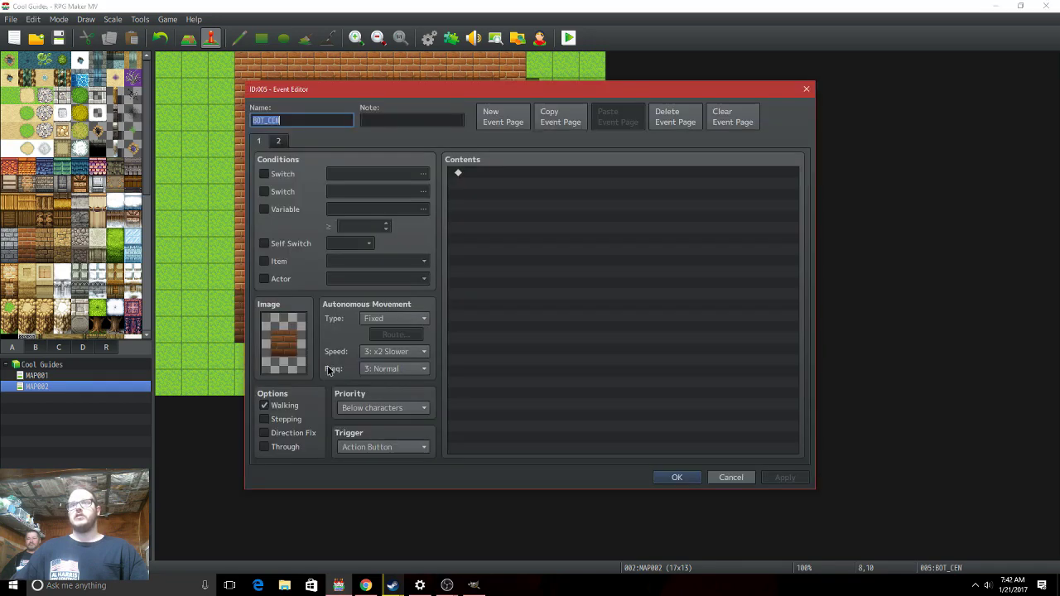
left_click(361, 408)
left_click(367, 432)
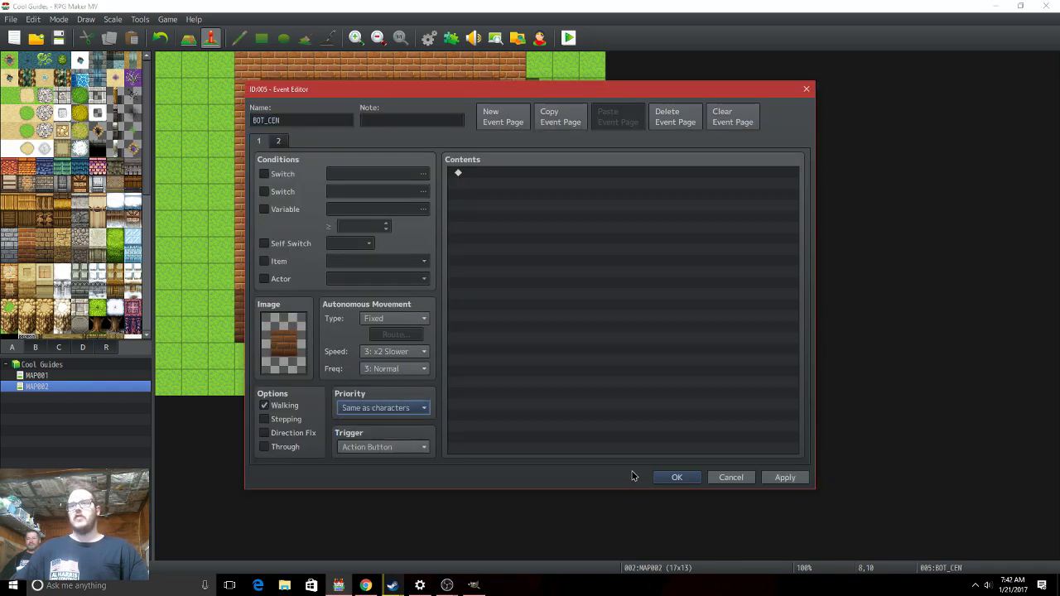
left_click(675, 477)
Set page 1 of the BOT_RIGHT event at 9,10 to the priority Same as characters, check page 2, and save it.
double_click(406, 330)
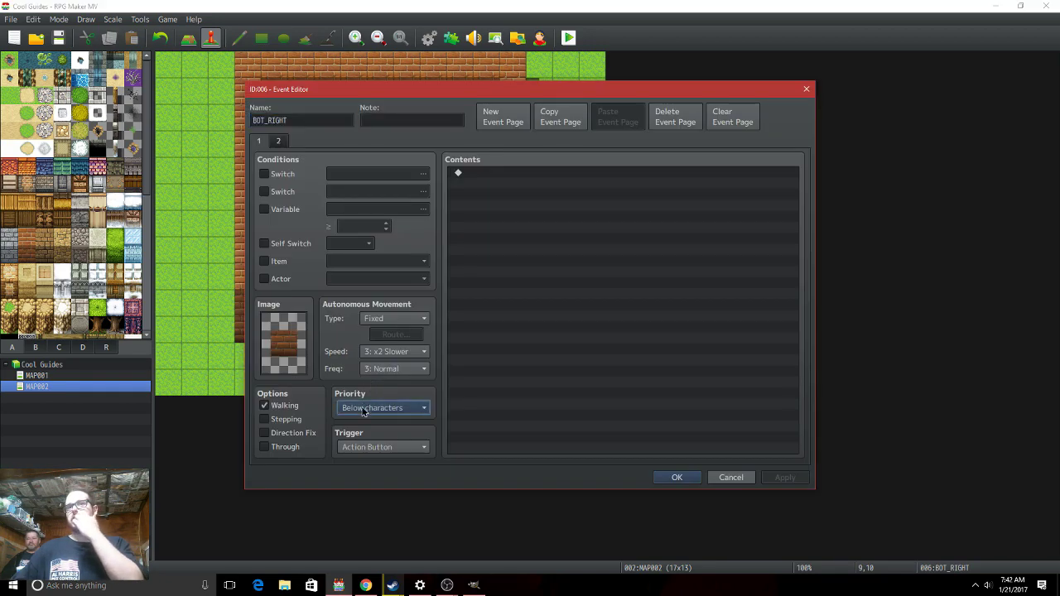
left_click(377, 407)
left_click(375, 434)
left_click(279, 141)
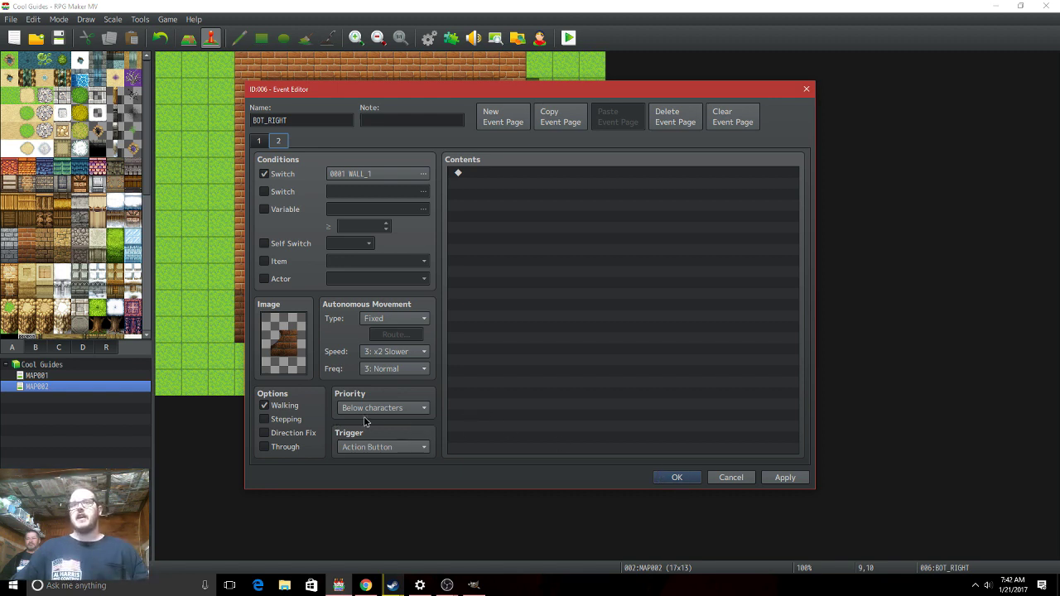
left_click(676, 478)
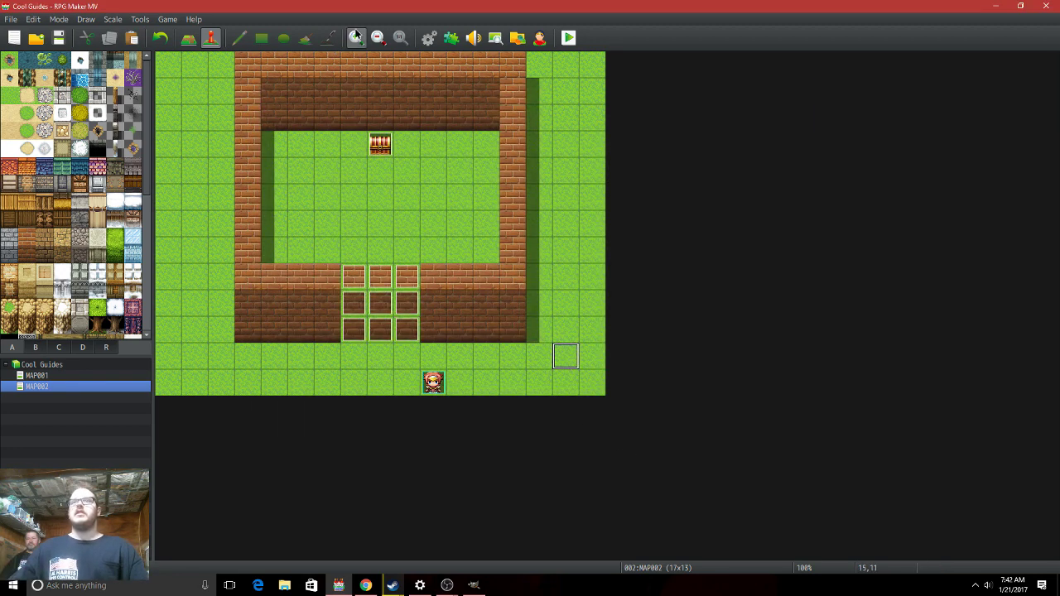
left_click(389, 356)
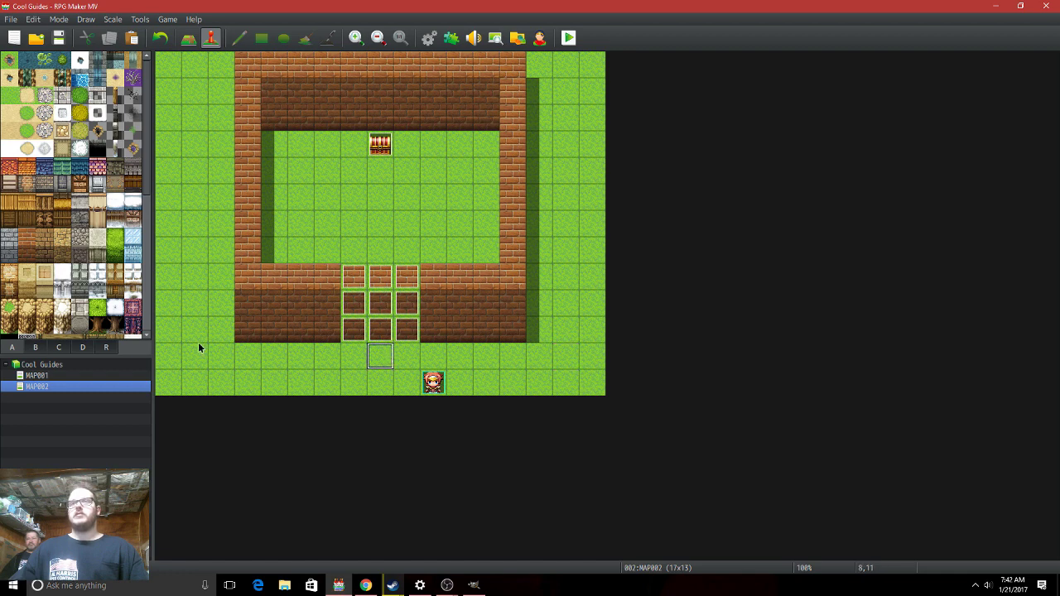
Add a Show Text command reading "Place a bomb here?" to page 1 of the BOT_CEN event at 8,10.
left_click(381, 340)
double_click(381, 340)
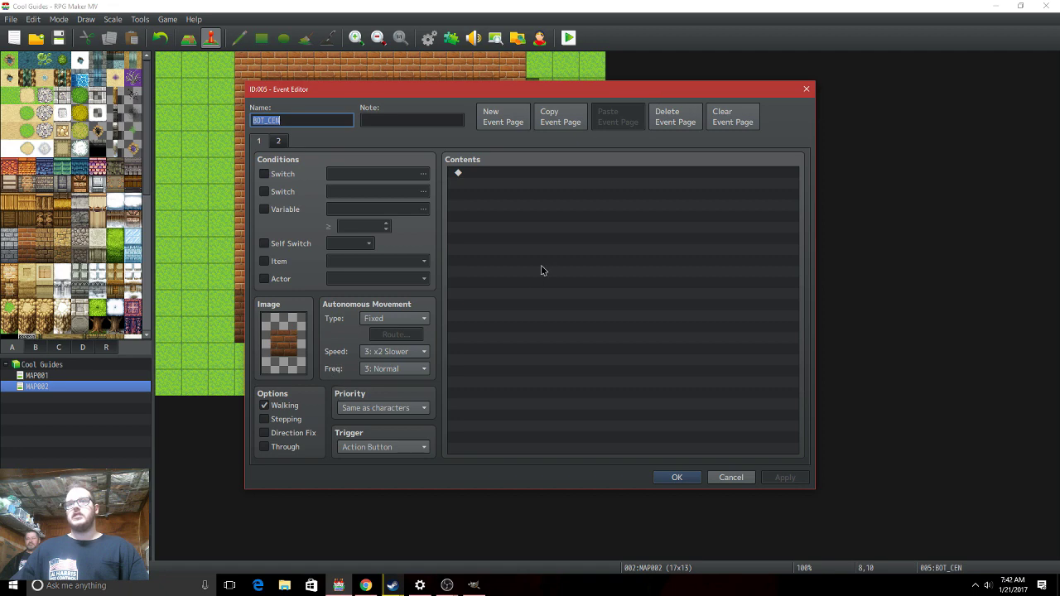
double_click(621, 261)
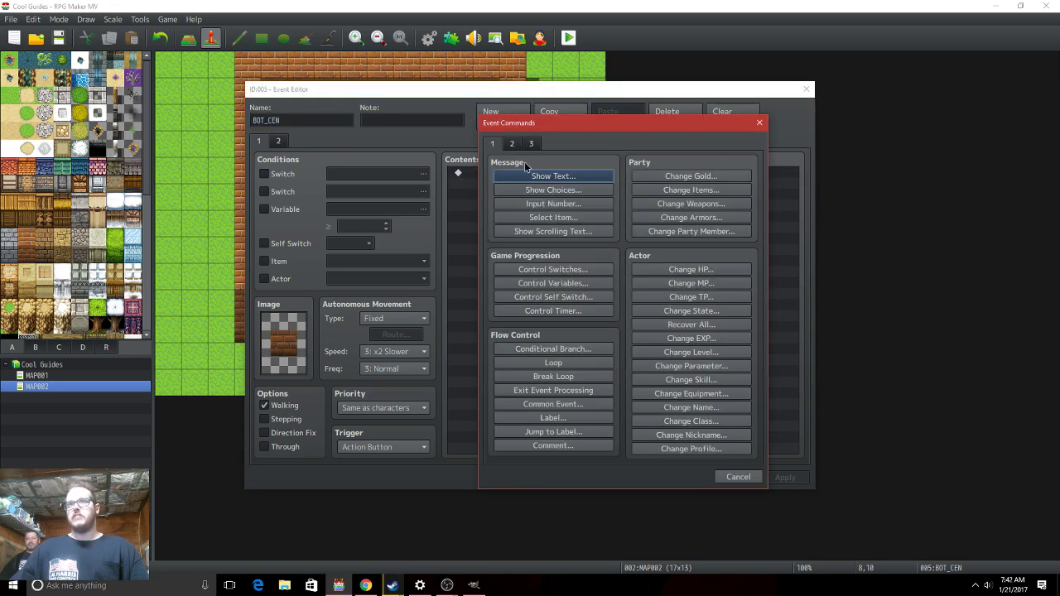
left_click(512, 144)
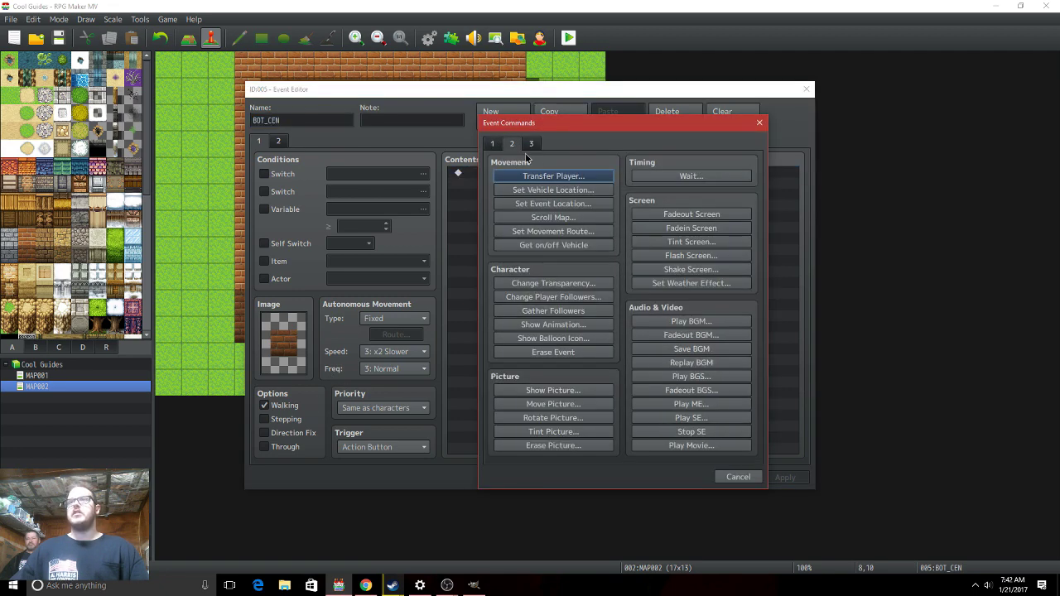
left_click(495, 141)
left_click(519, 141)
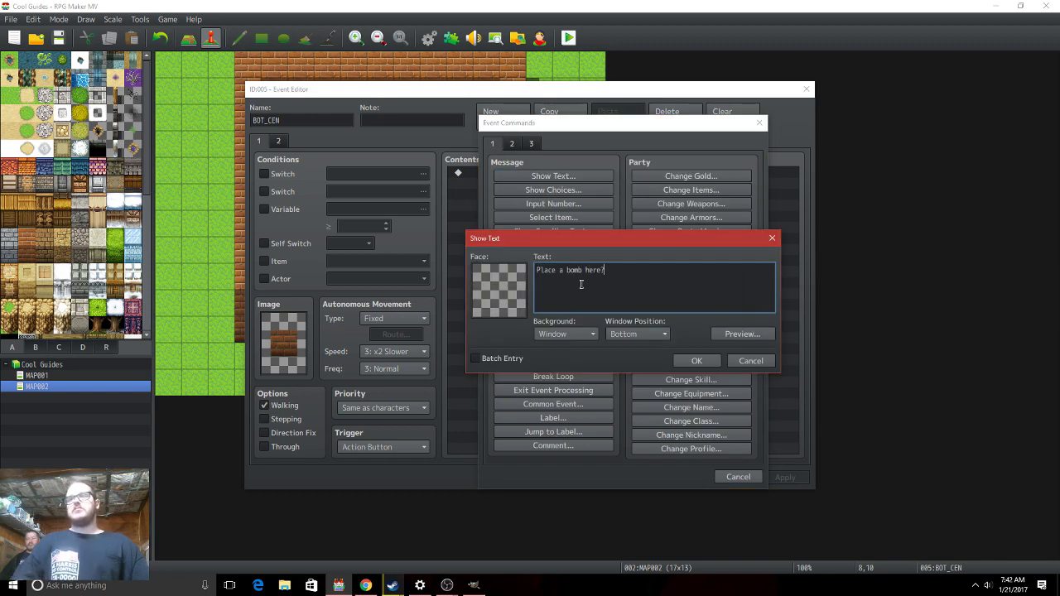
left_click(571, 334)
left_click(571, 335)
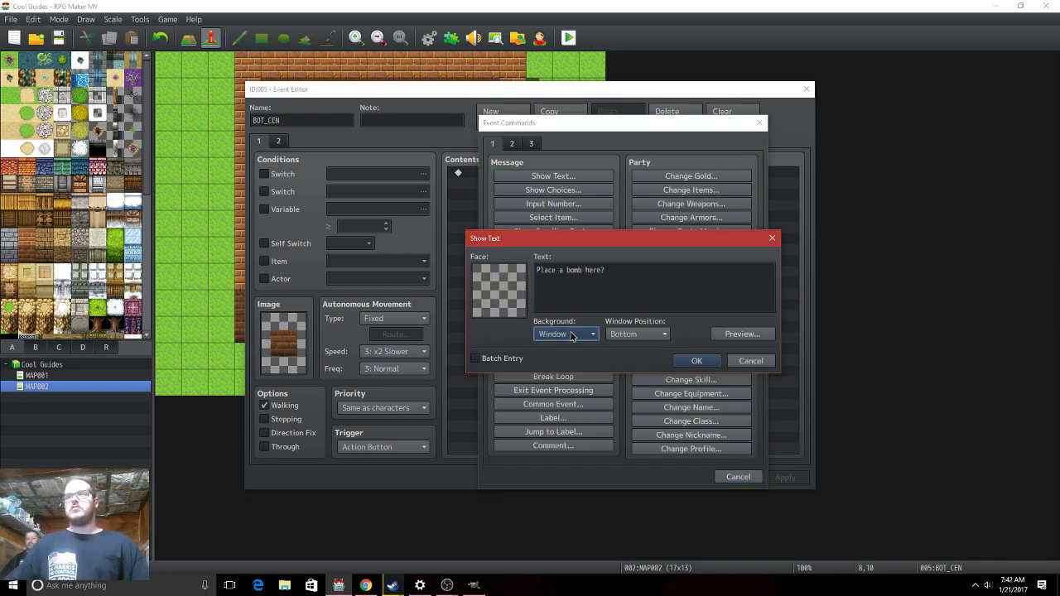
left_click(699, 366)
Add a Show Choices command with the choices Yes and No after the bomb message.
double_click(555, 195)
left_click(553, 190)
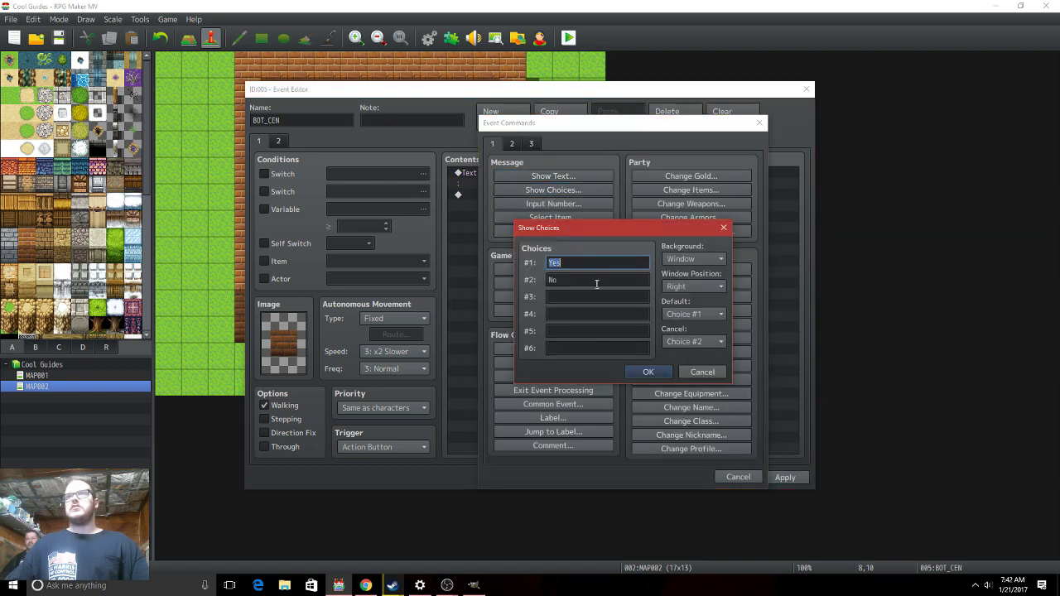
left_click(647, 372)
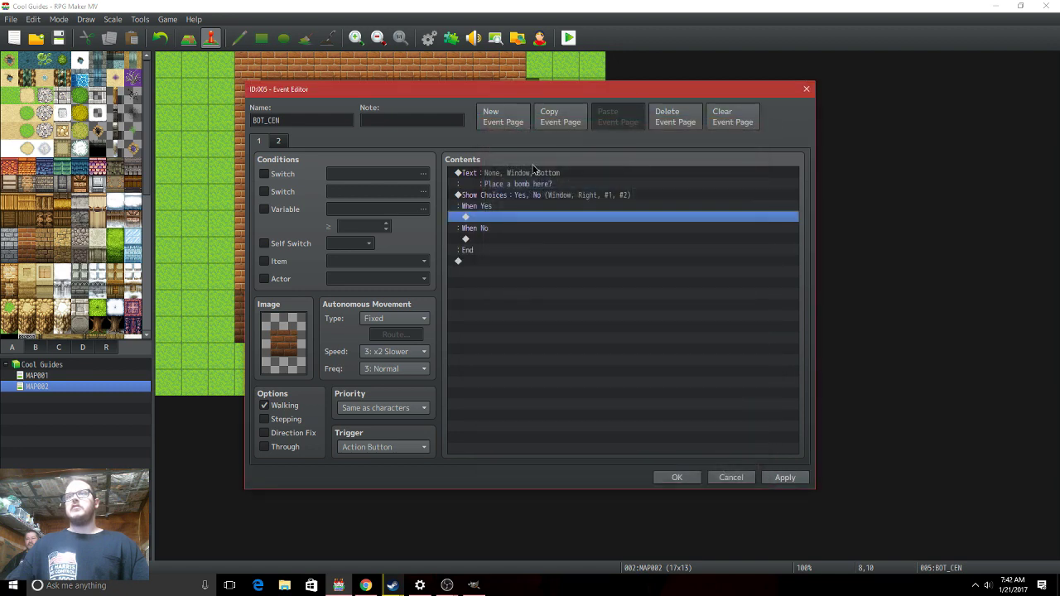
In the When Yes branch, add a Show Animation command playing 0066 Fire One 1 on This Event.
double_click(510, 217)
left_click(513, 144)
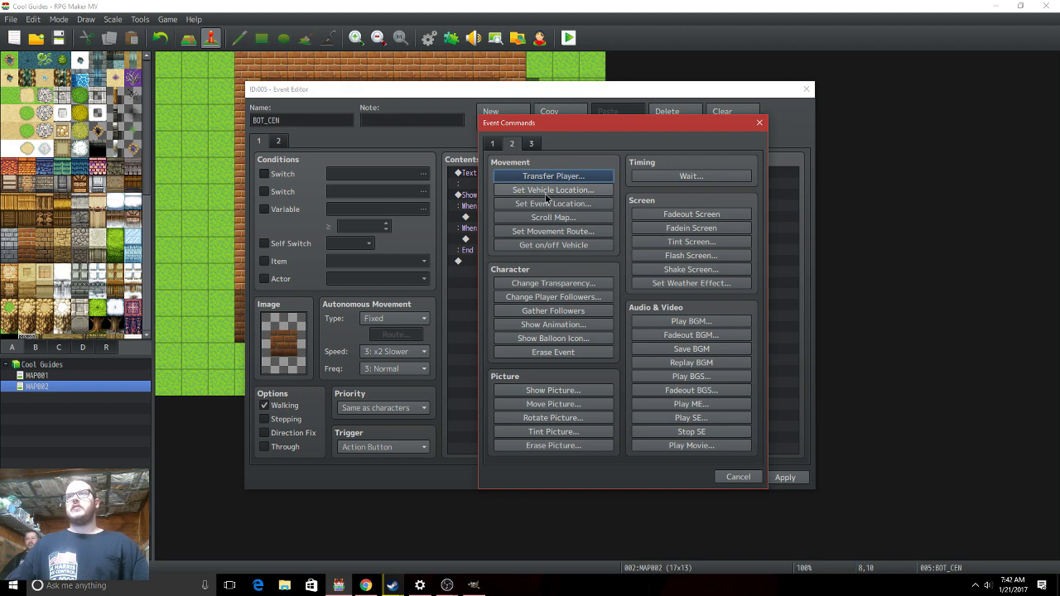
left_click(553, 325)
left_click(601, 315)
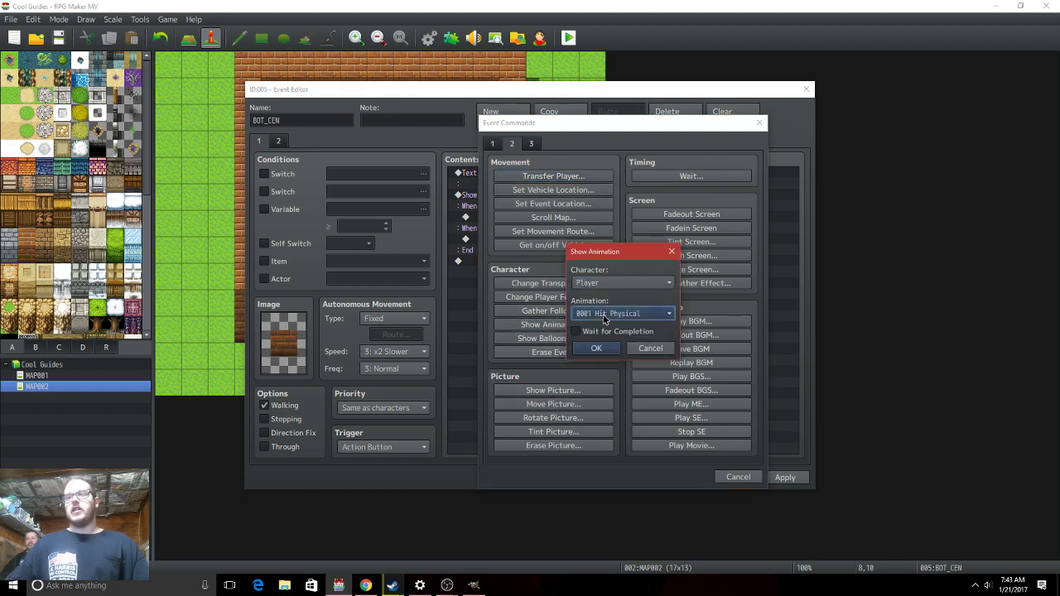
scroll(617, 431, "down", 7)
scroll(616, 447, "down", 5)
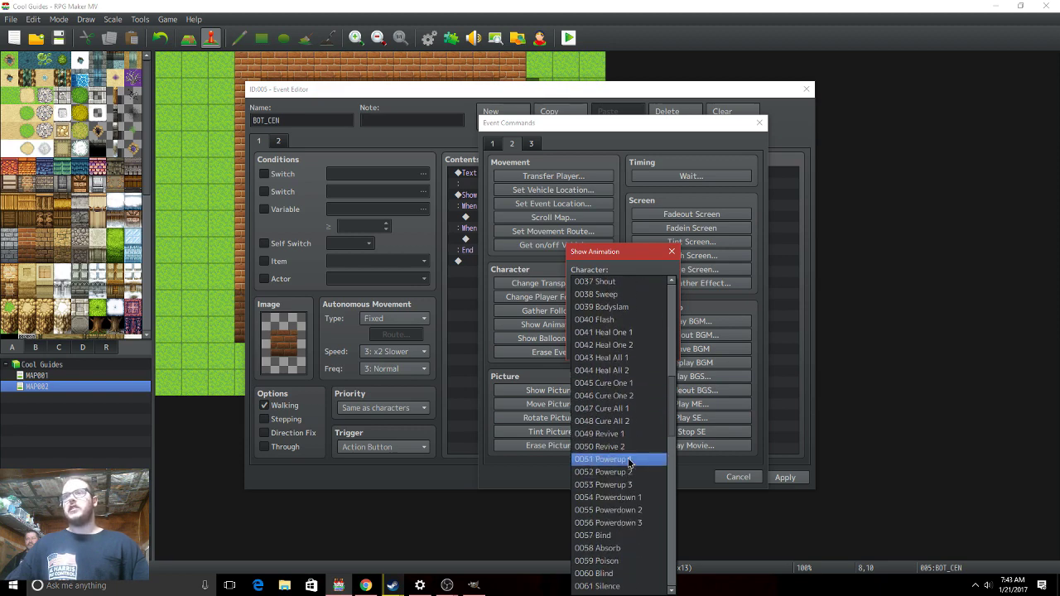
scroll(628, 453, "down", 5)
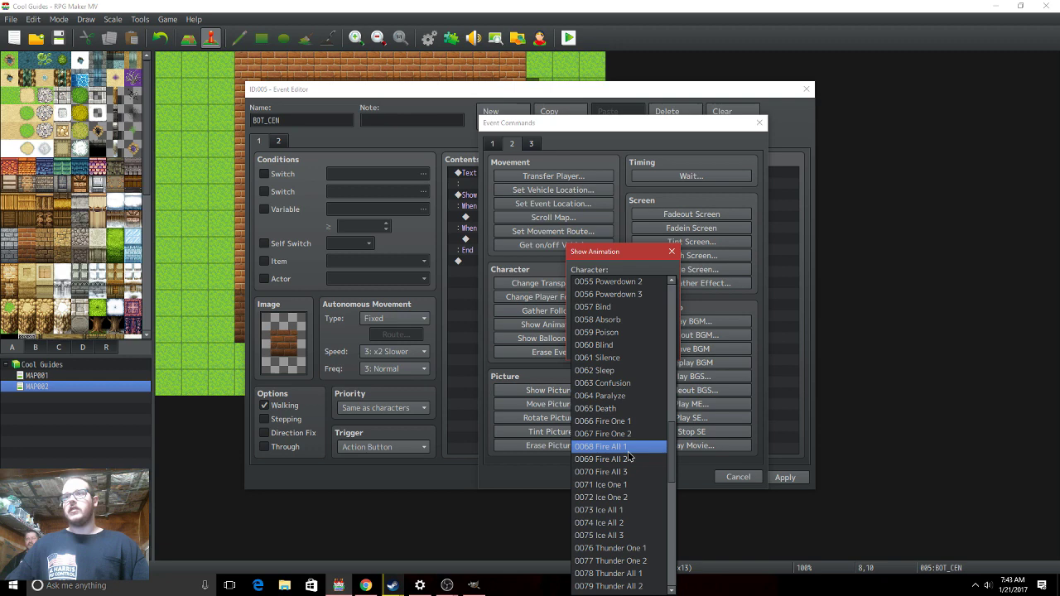
left_click(630, 436)
left_click(612, 283)
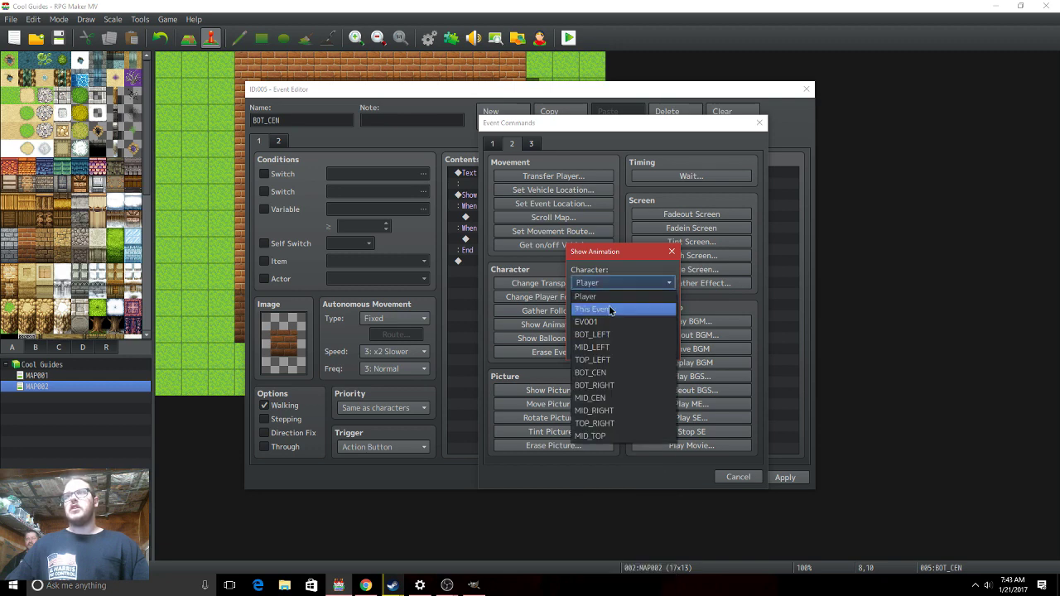
left_click(610, 307)
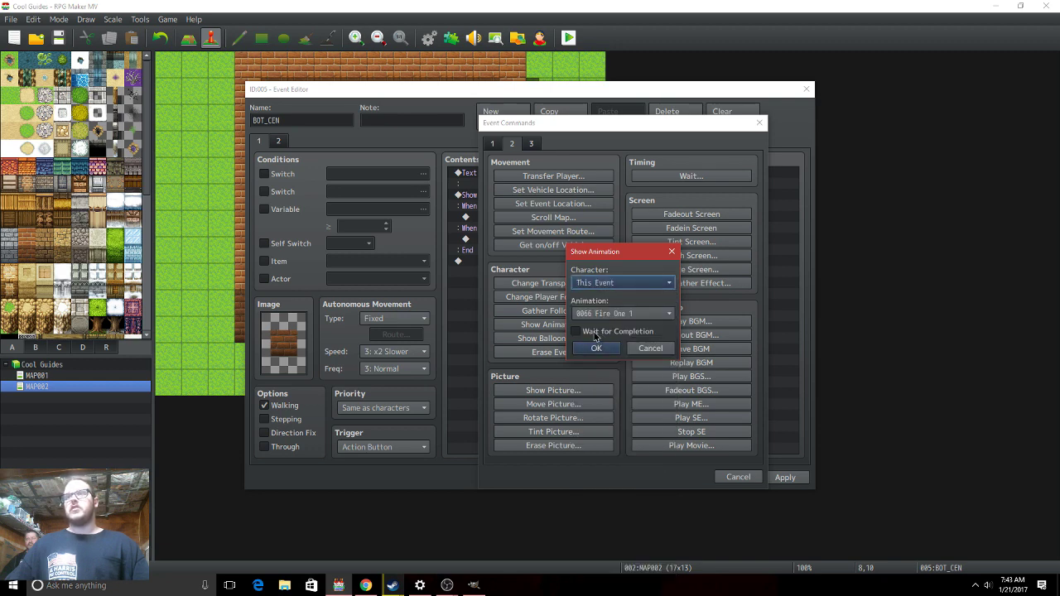
left_click(590, 342)
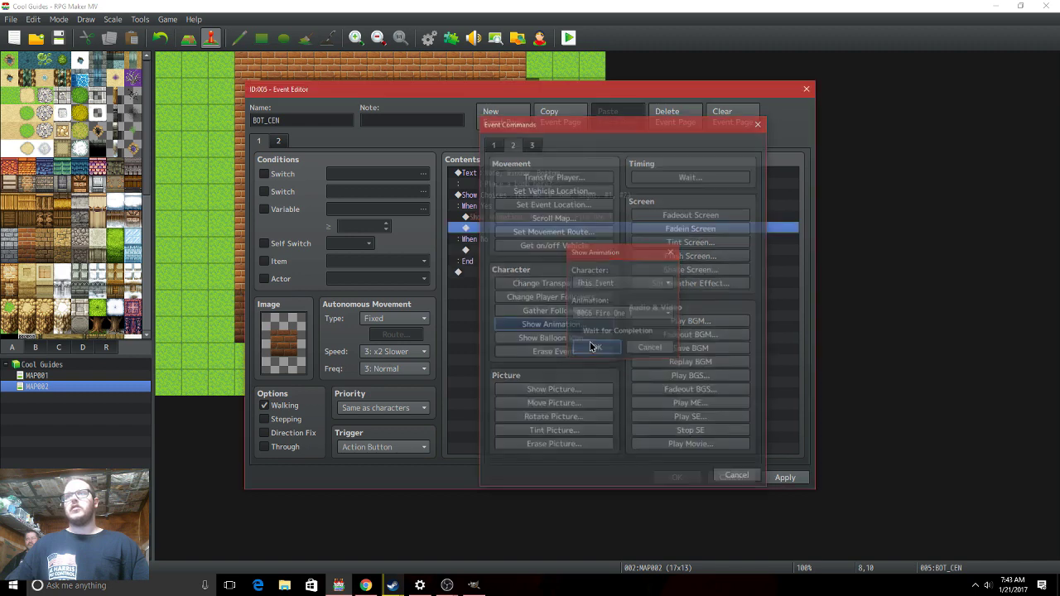
Make the Fire One 1 animation command wait for completion.
double_click(499, 219)
left_click(589, 331)
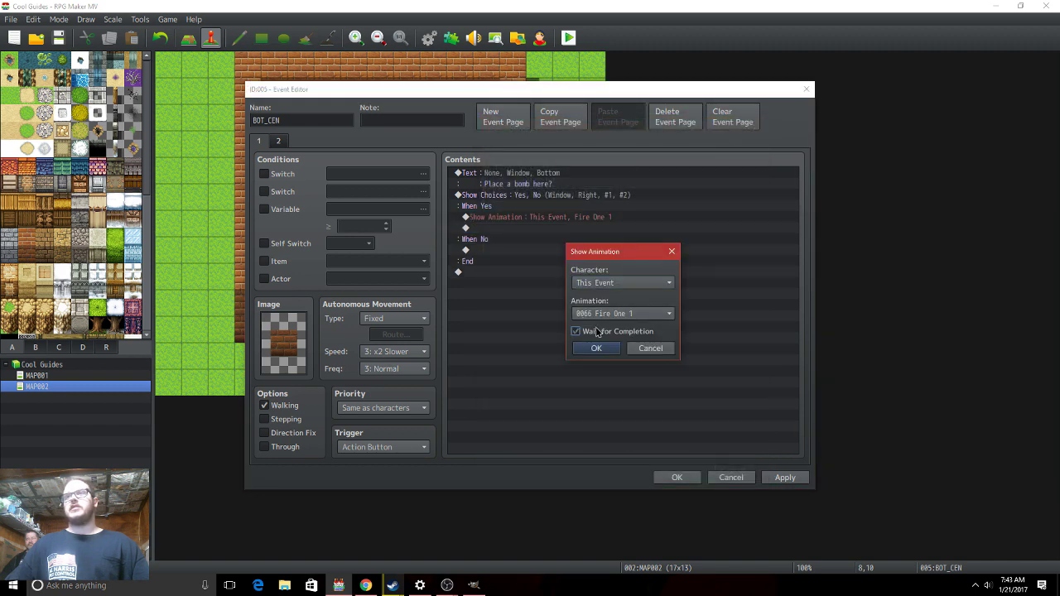
left_click(594, 348)
Add a Control Switches command turning 0001 WALL_1 ON after the animation, and save the BOT_CEN event.
double_click(530, 228)
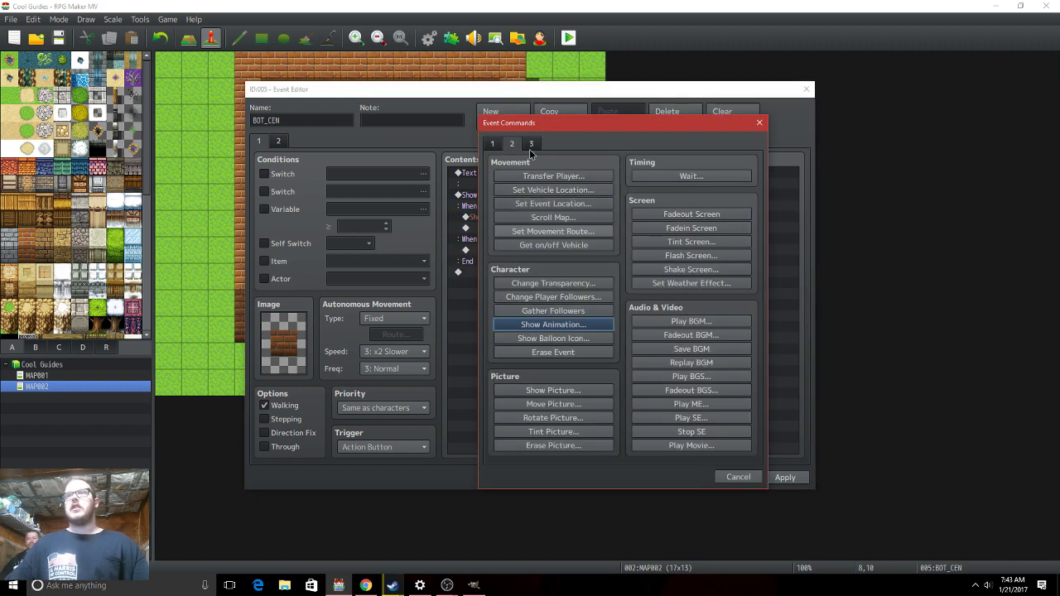
left_click(493, 144)
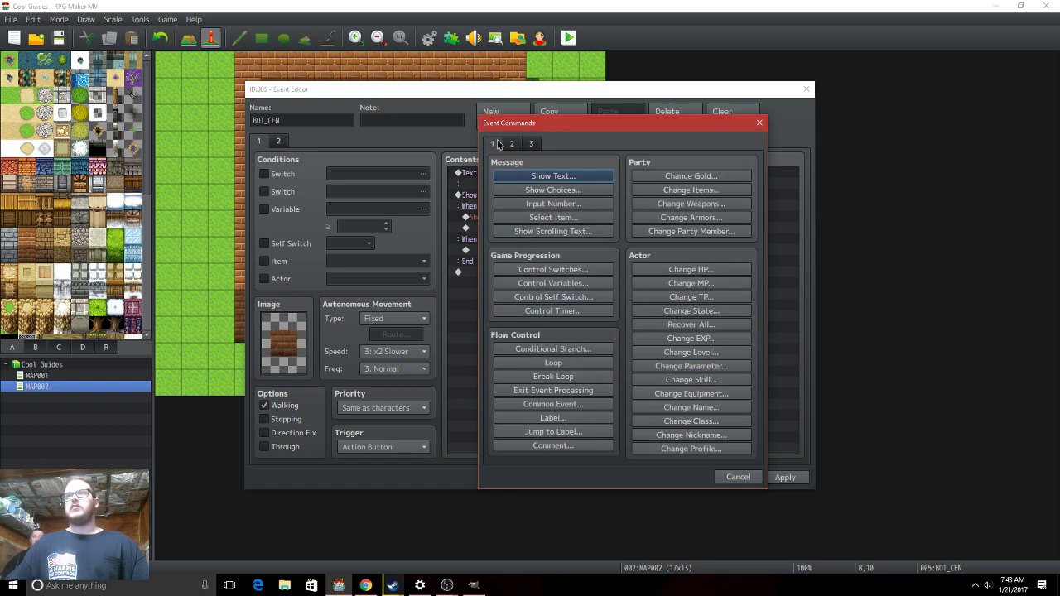
left_click(546, 270)
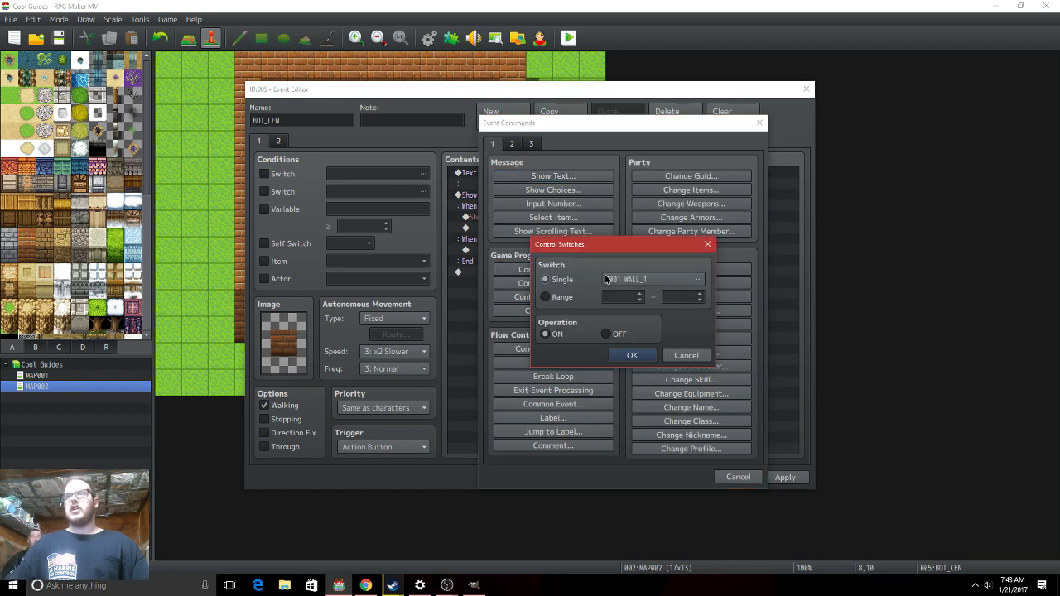
left_click(632, 356)
left_click(684, 478)
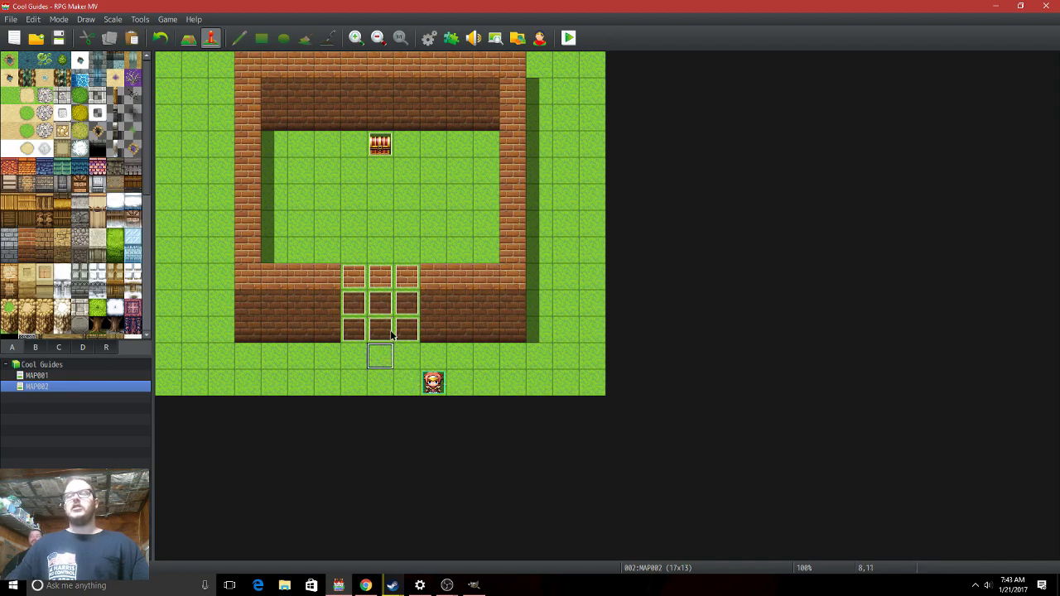
Create an event at 16,10 with the yellow sparkle image from !Flame and Stepping enabled, and save it.
double_click(595, 323)
double_click(283, 341)
left_click(428, 246)
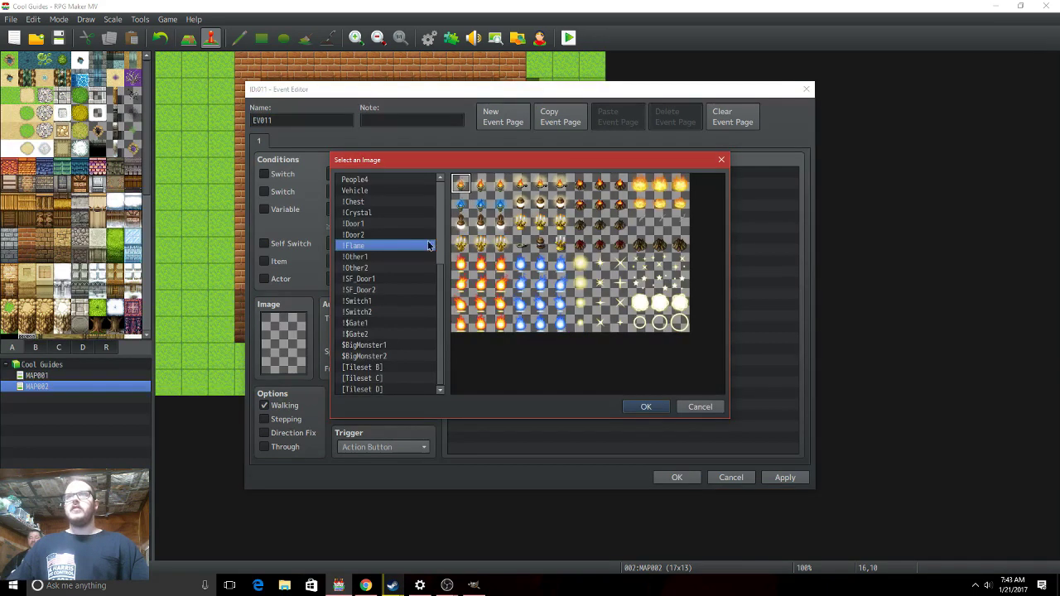
double_click(601, 270)
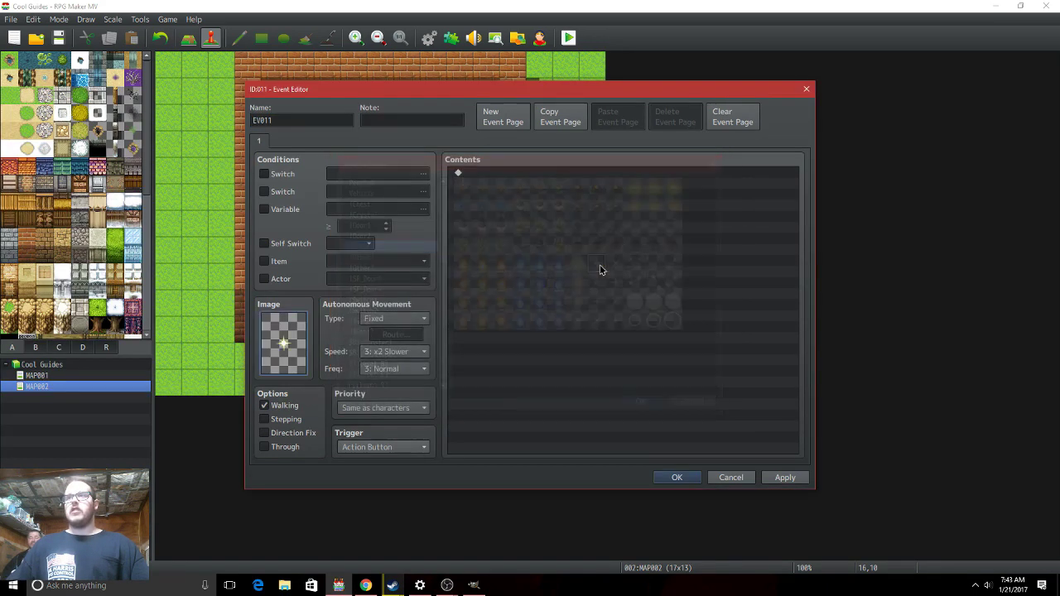
left_click(265, 419)
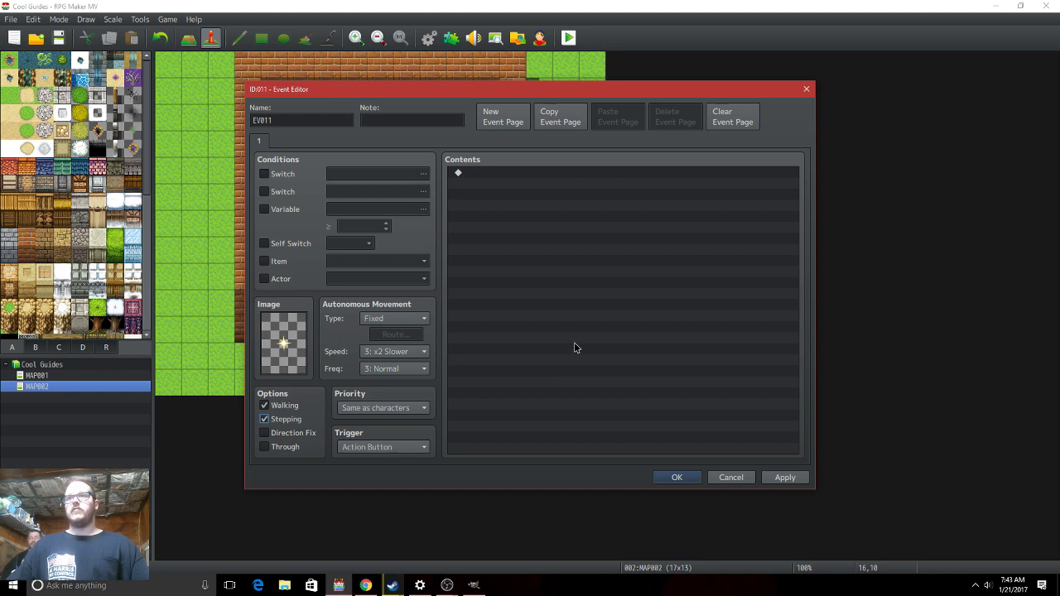
left_click(667, 477)
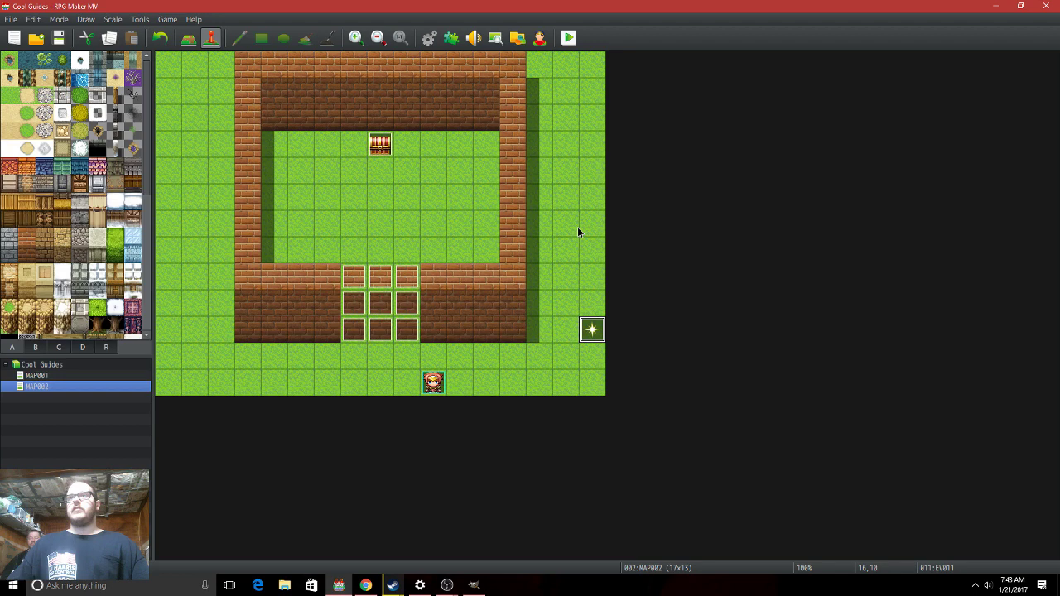
Create a new event at 15,6 and set its trigger to Parallel.
double_click(578, 233)
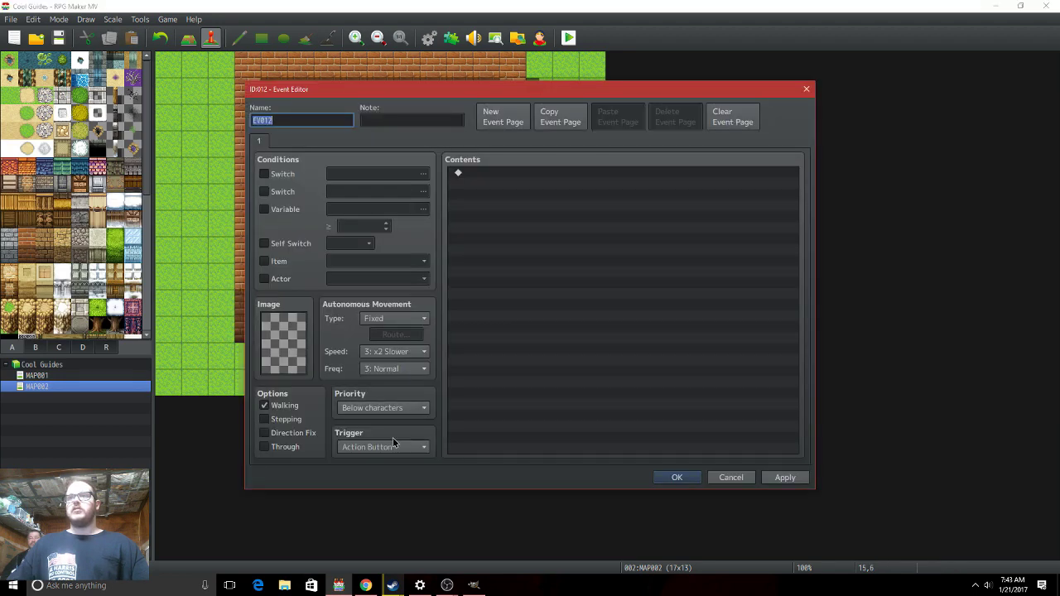
left_click(392, 442)
left_click(378, 511)
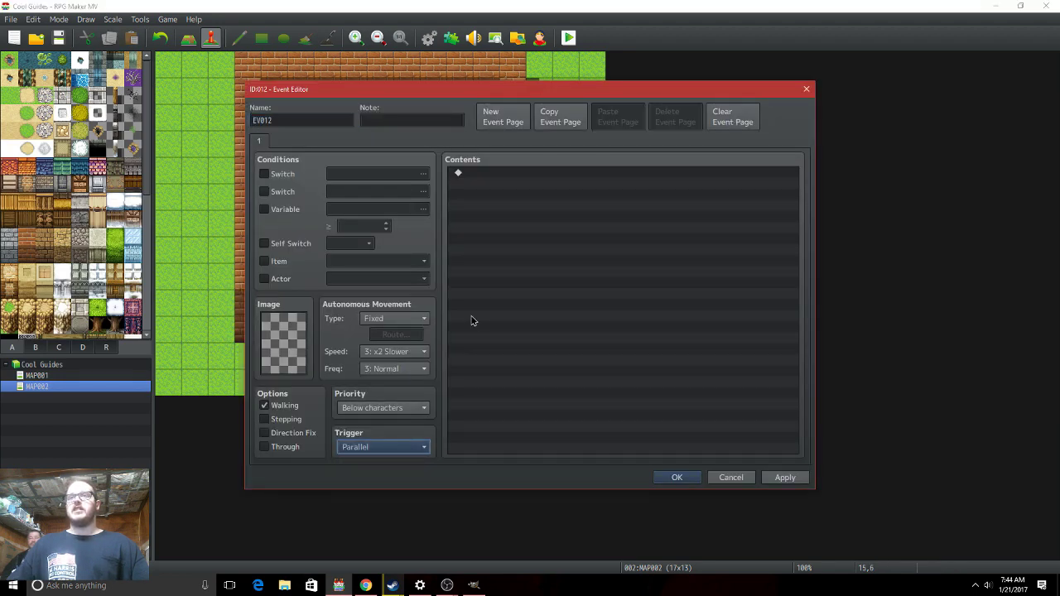
Add a Set Event Location command moving EV011 to 8,10 on the current map, and save the parallel event.
double_click(497, 268)
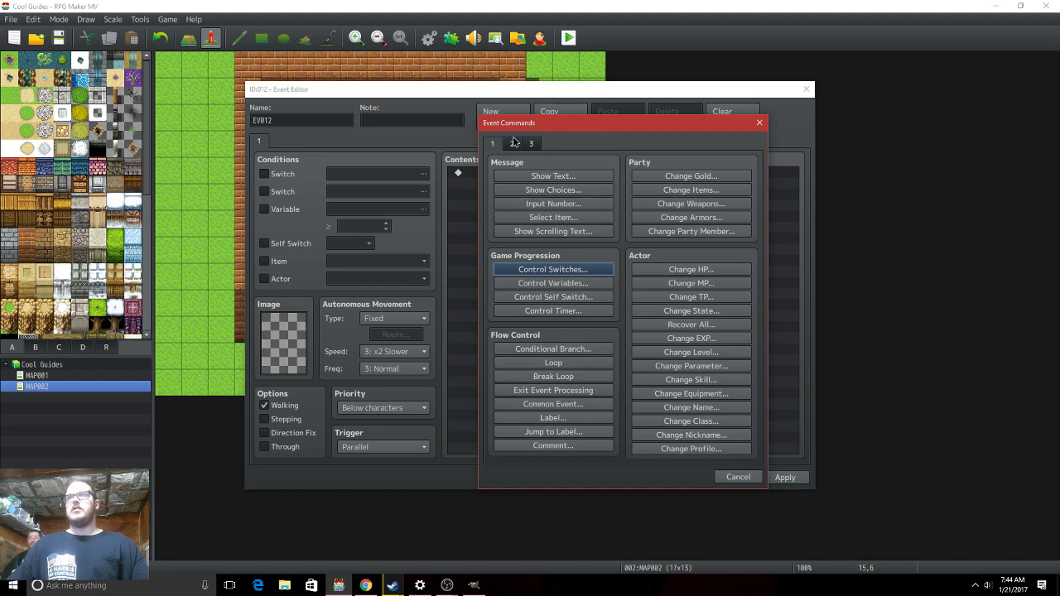
left_click(557, 204)
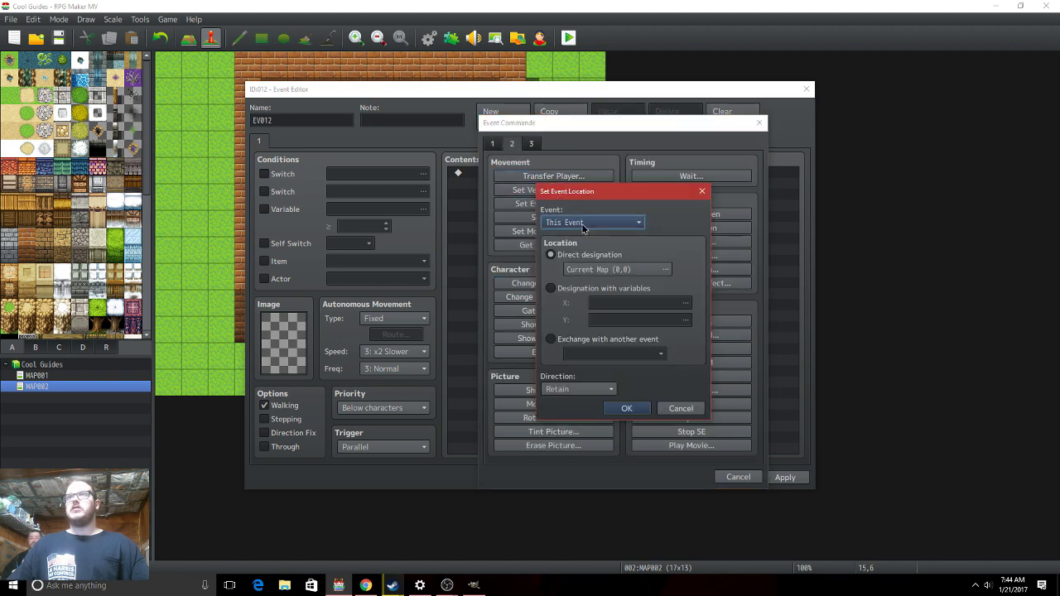
left_click(588, 222)
left_click(594, 372)
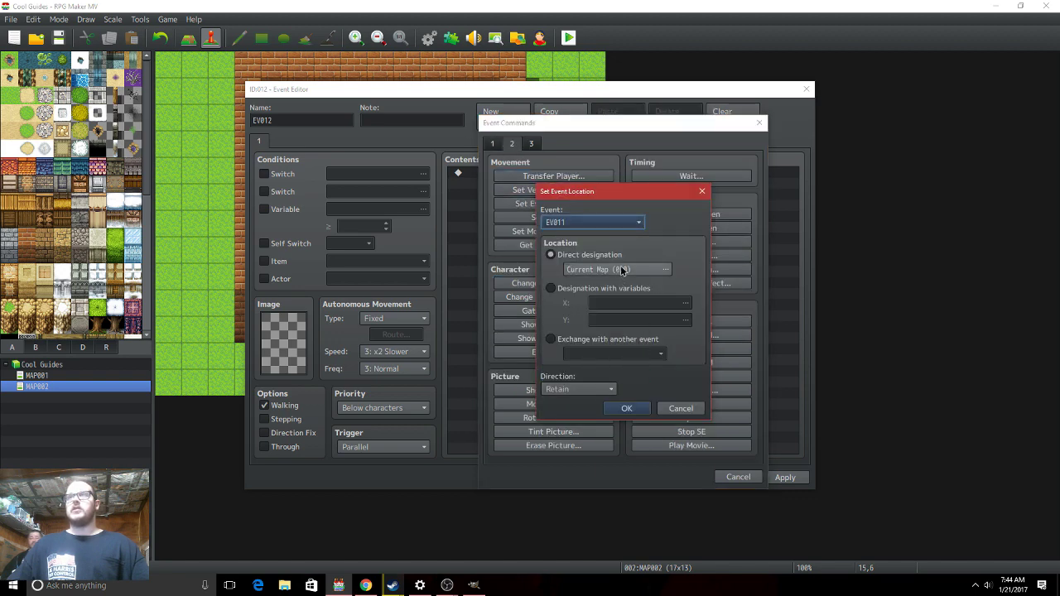
left_click(617, 271)
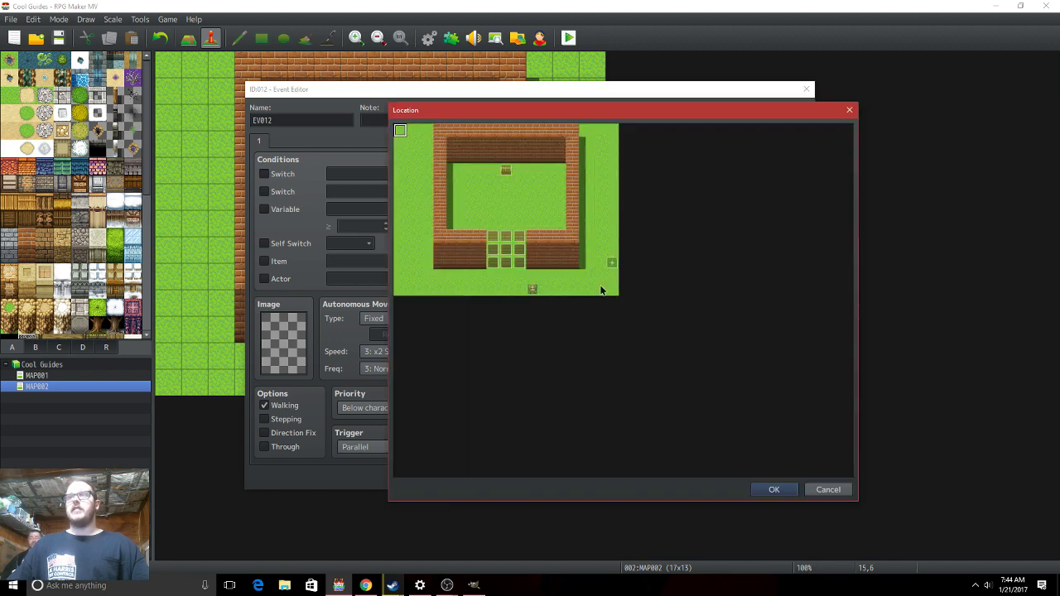
double_click(506, 261)
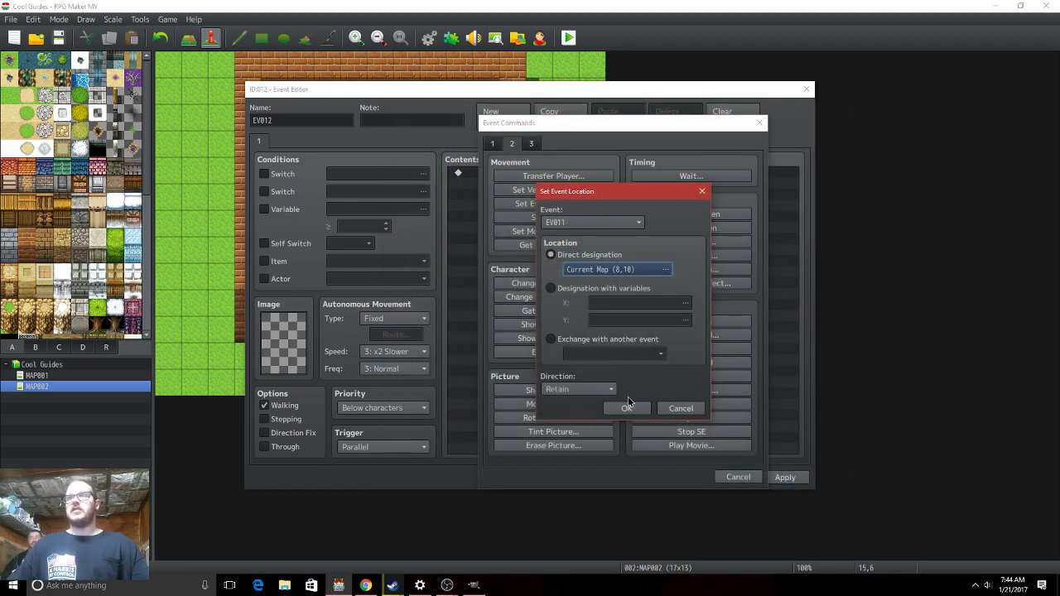
left_click(623, 408)
left_click(675, 476)
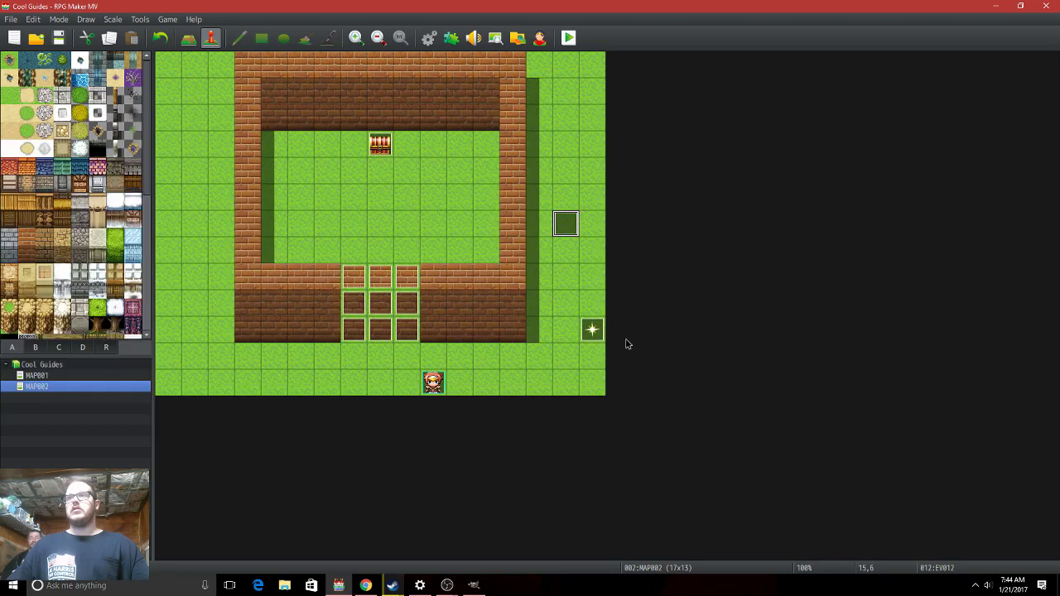
Set the sparkle event EV011's priority to Above characters, and add a blank second page conditioned on switch 0001 WALL_1.
double_click(591, 328)
left_click(381, 408)
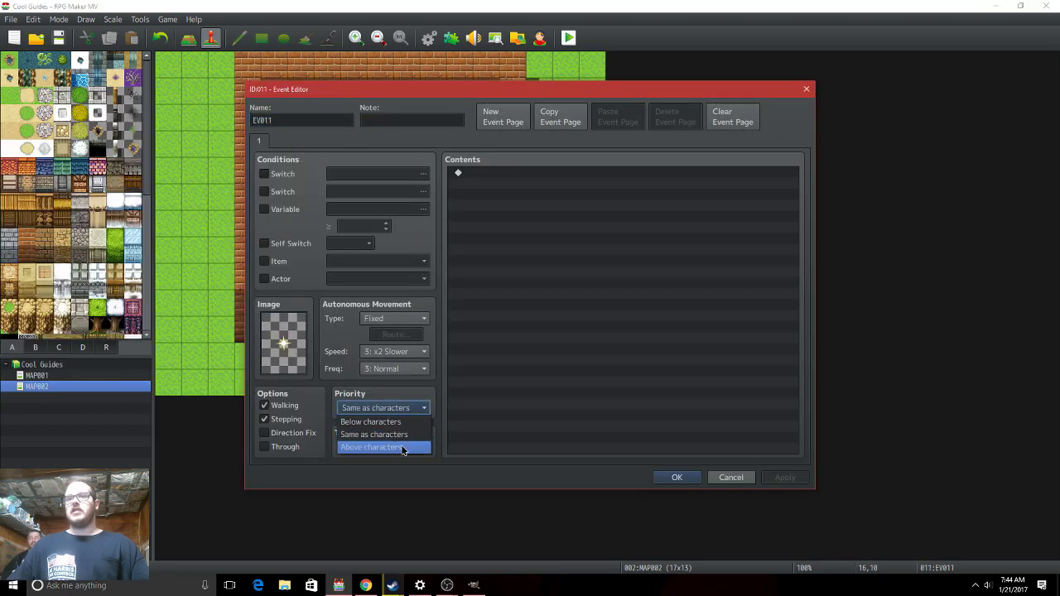
left_click(404, 448)
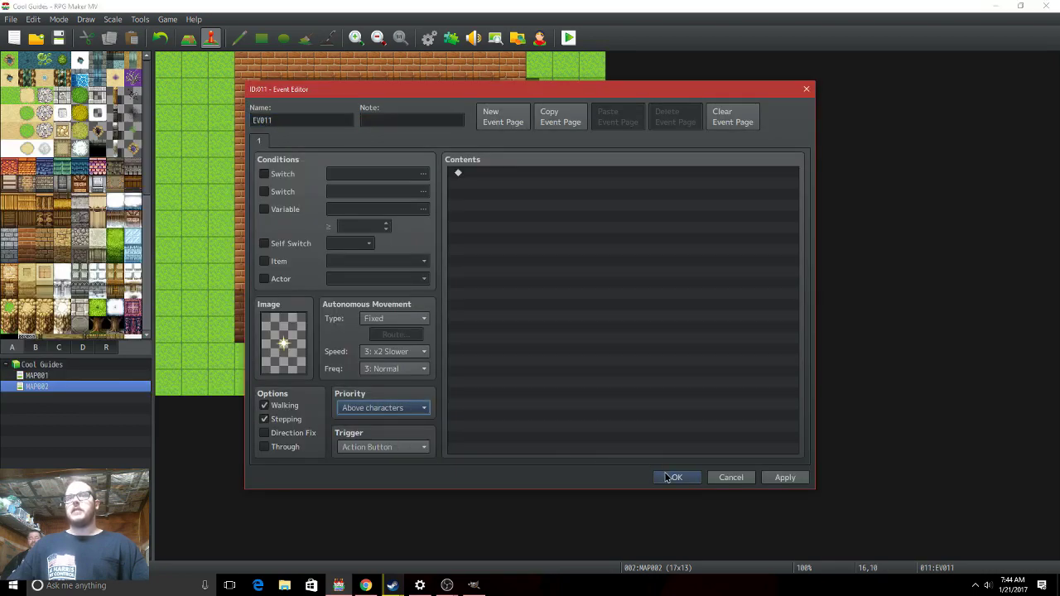
left_click(505, 117)
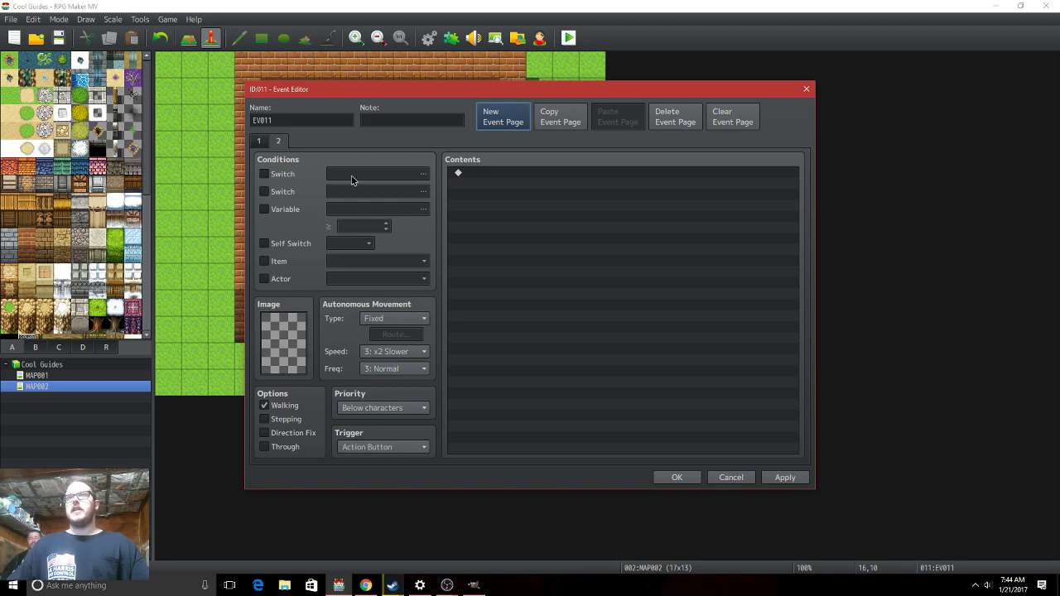
left_click(296, 177)
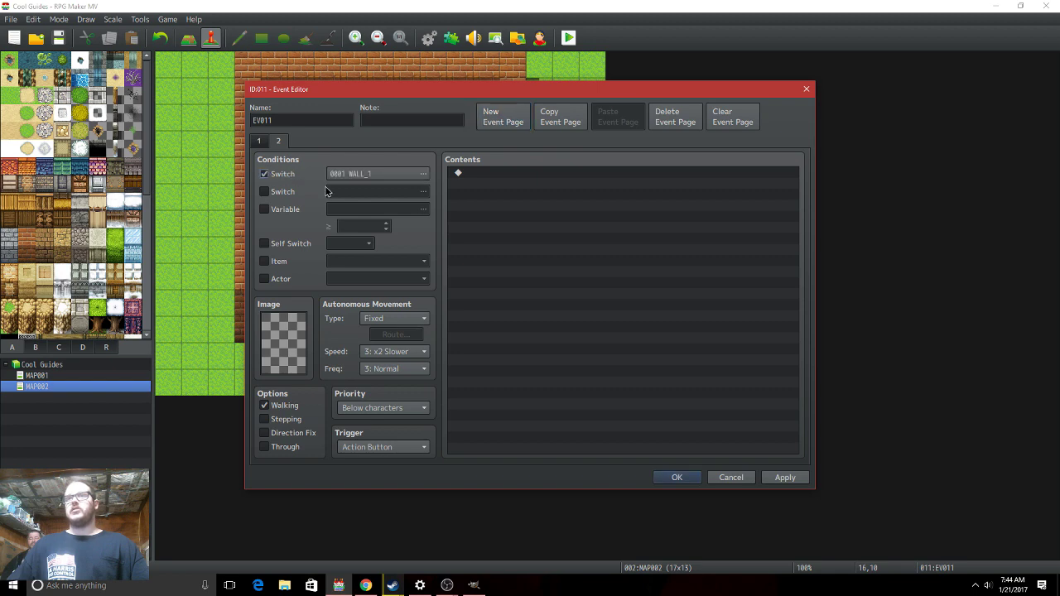
left_click(699, 481)
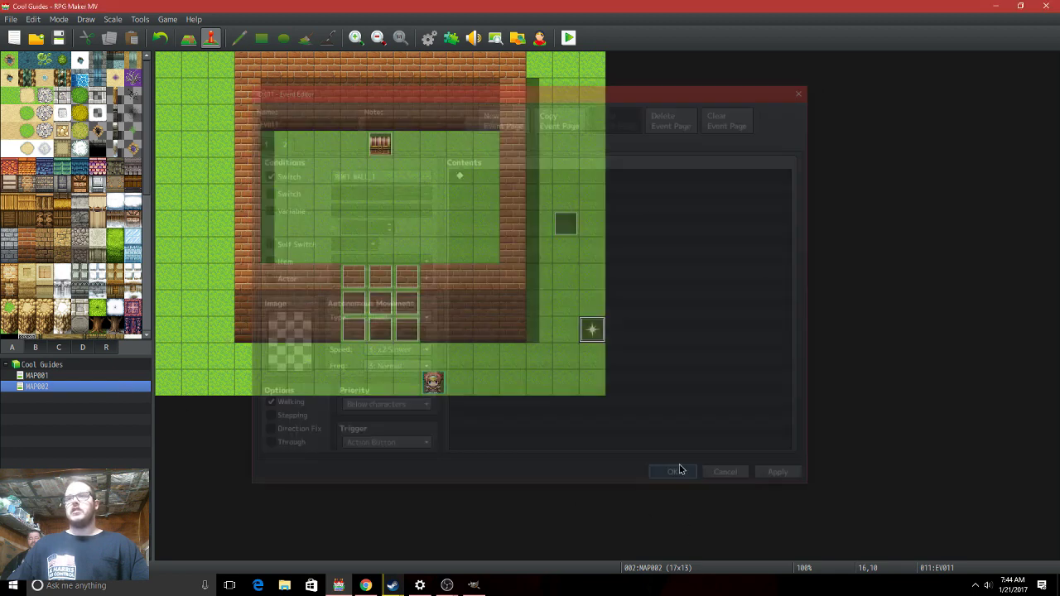
Save the changes and playtest the map to check the sparkle on the wall, then end the test.
left_click(568, 41)
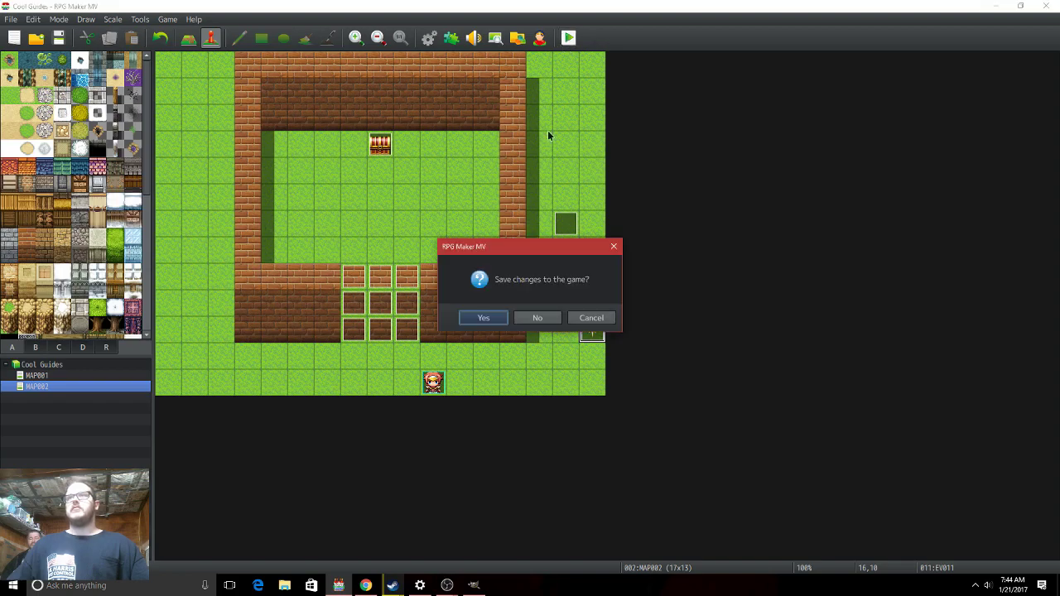
left_click(483, 318)
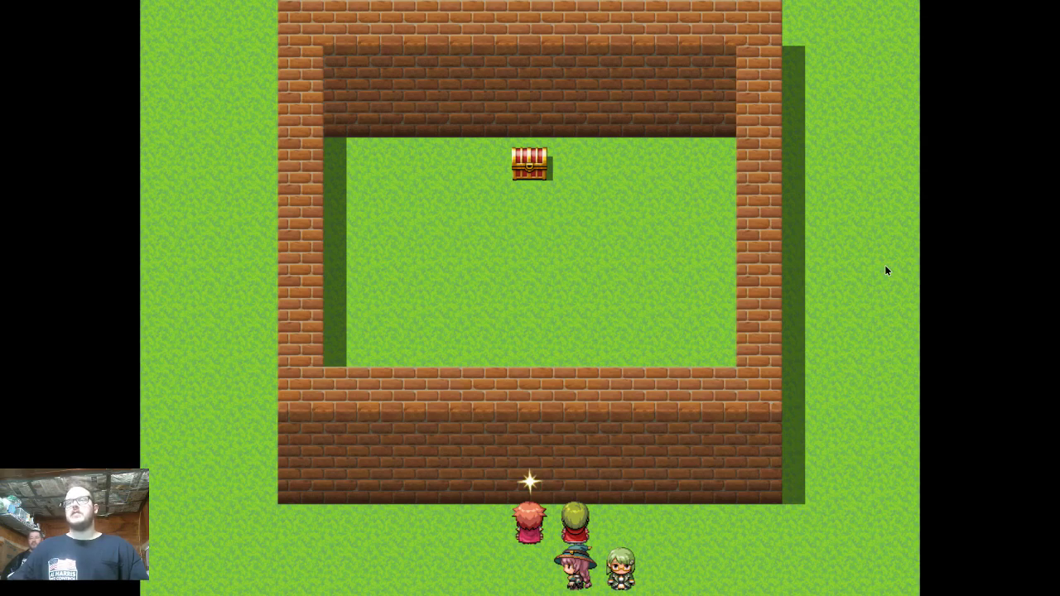
key("F4")
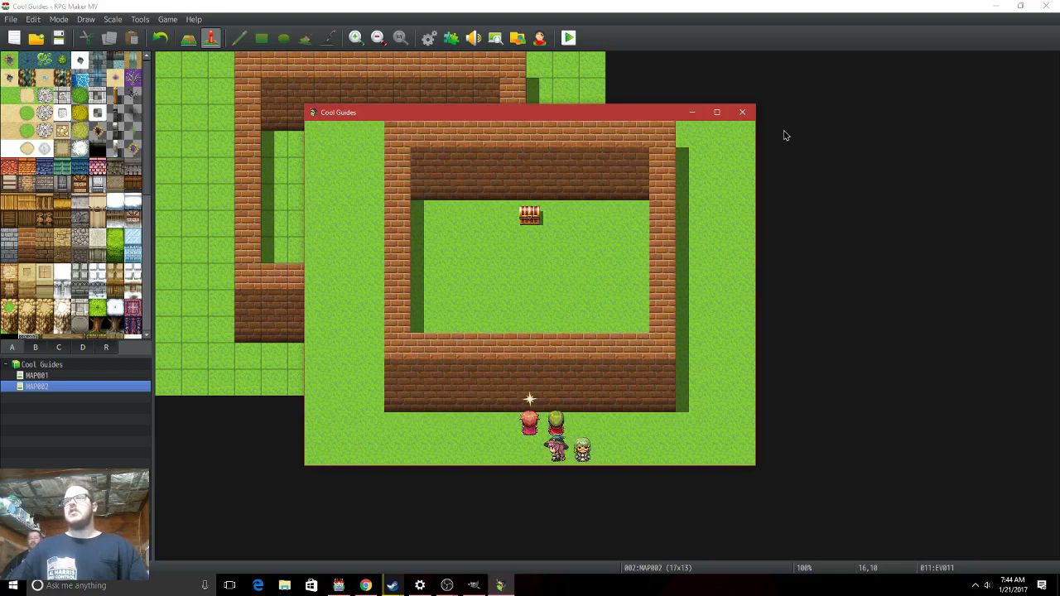
left_click(741, 113)
Add an Erase Event command to the parallel event EV012 below its Set Event Location command, and save it.
double_click(558, 226)
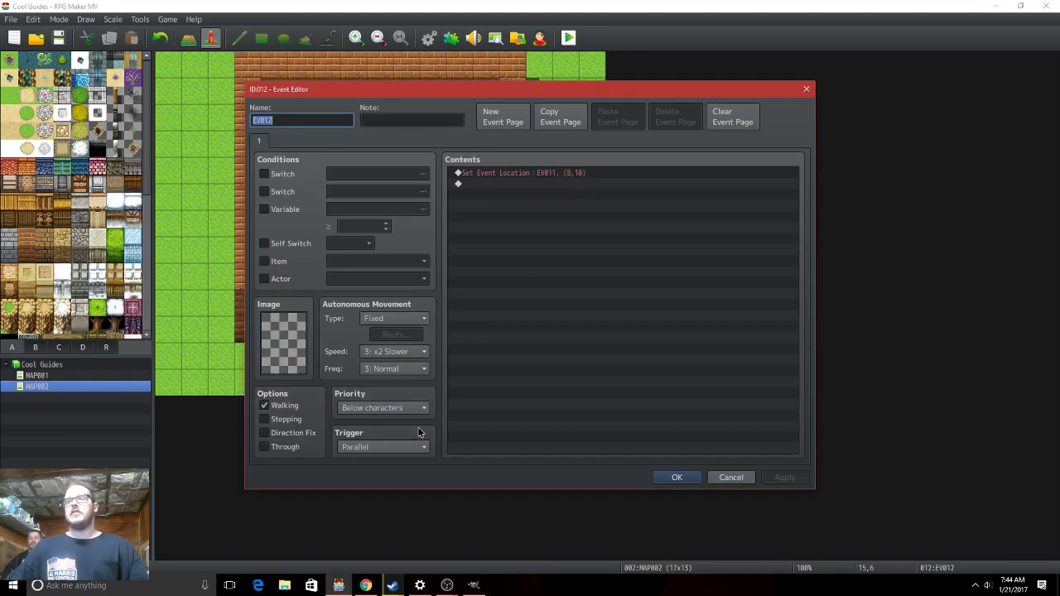
double_click(507, 270)
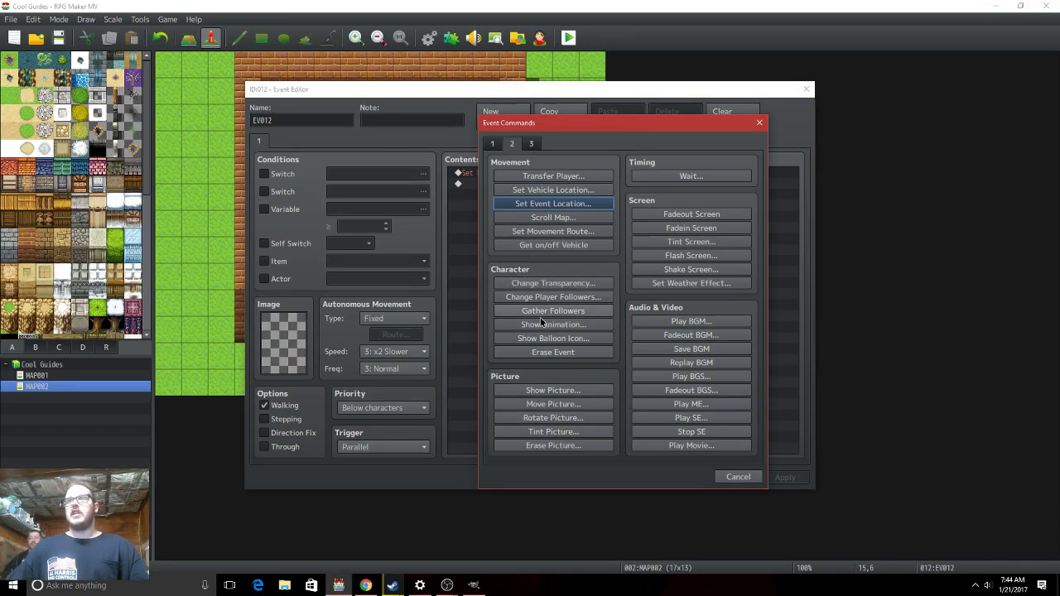
left_click(553, 351)
left_click(673, 477)
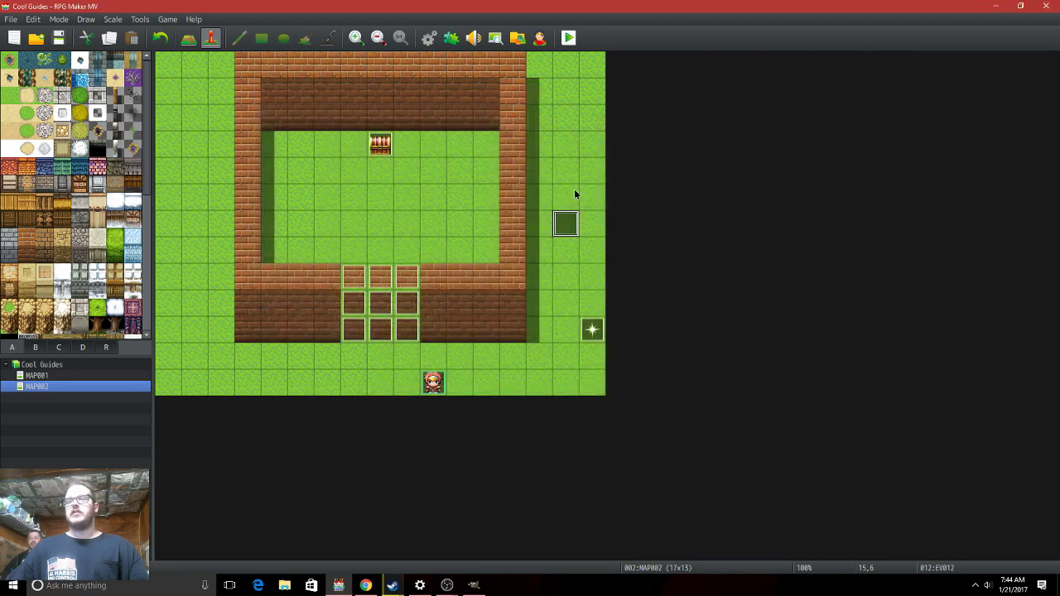
Save and playtest again, walk the party up to the sparkle on the wall, and agree to place a bomb.
left_click(568, 37)
left_click(497, 317)
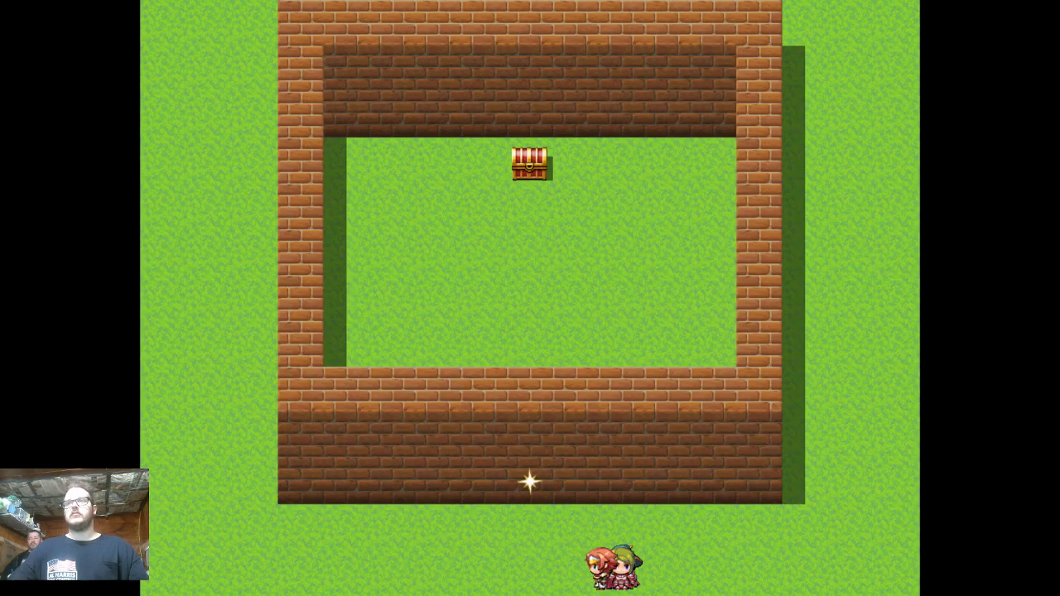
key("Left")
key("Left")
key("Up")
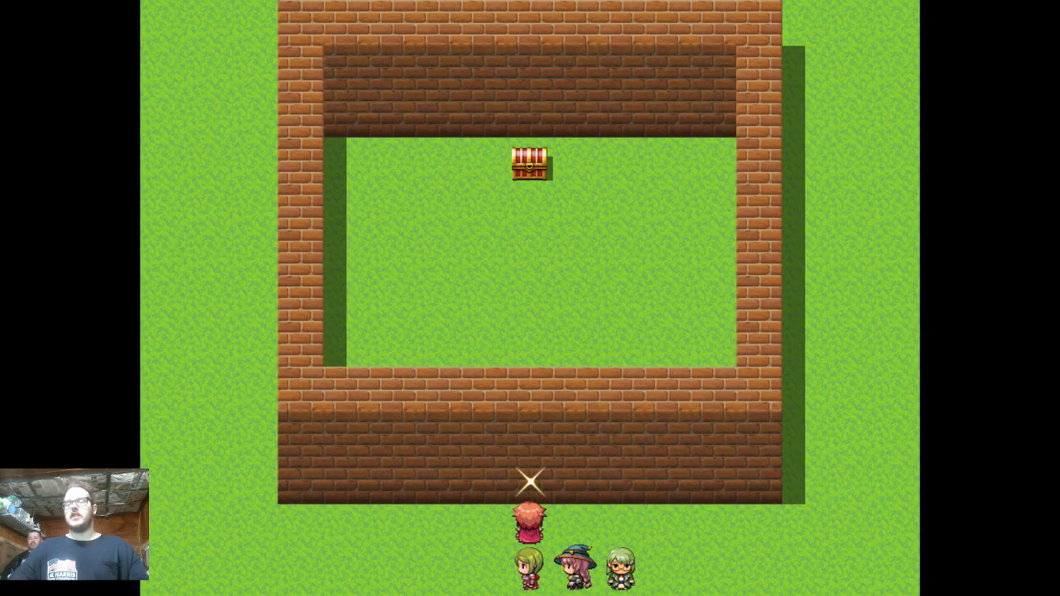
key("Return")
key("Return")
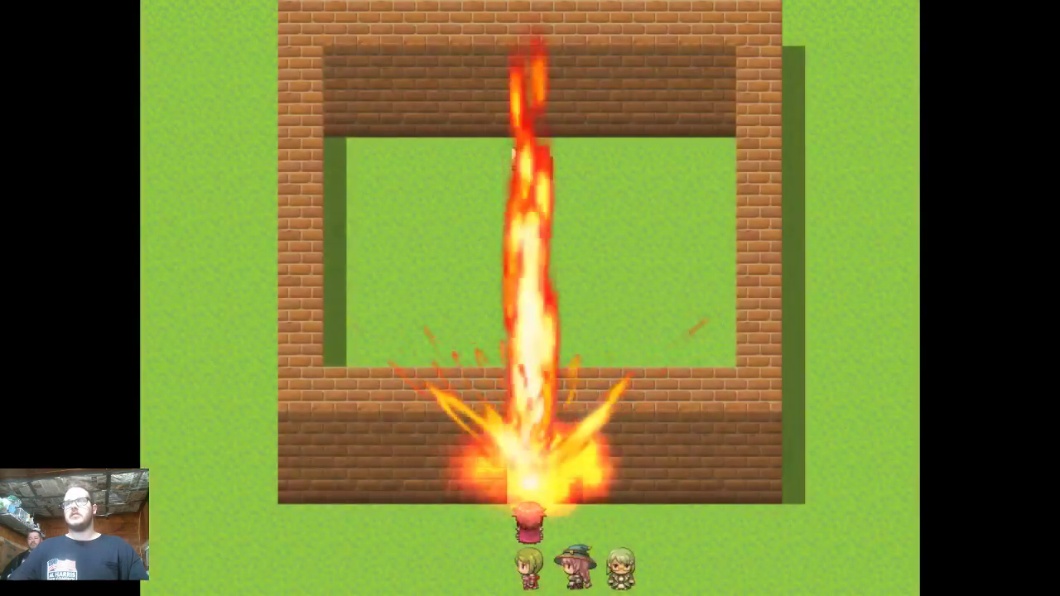
Walk the party through the blasted gap and over its broken edges to check how the wall pieces overlap the characters.
key("Up")
key("Up")
key("Left")
key("Down")
key("Down")
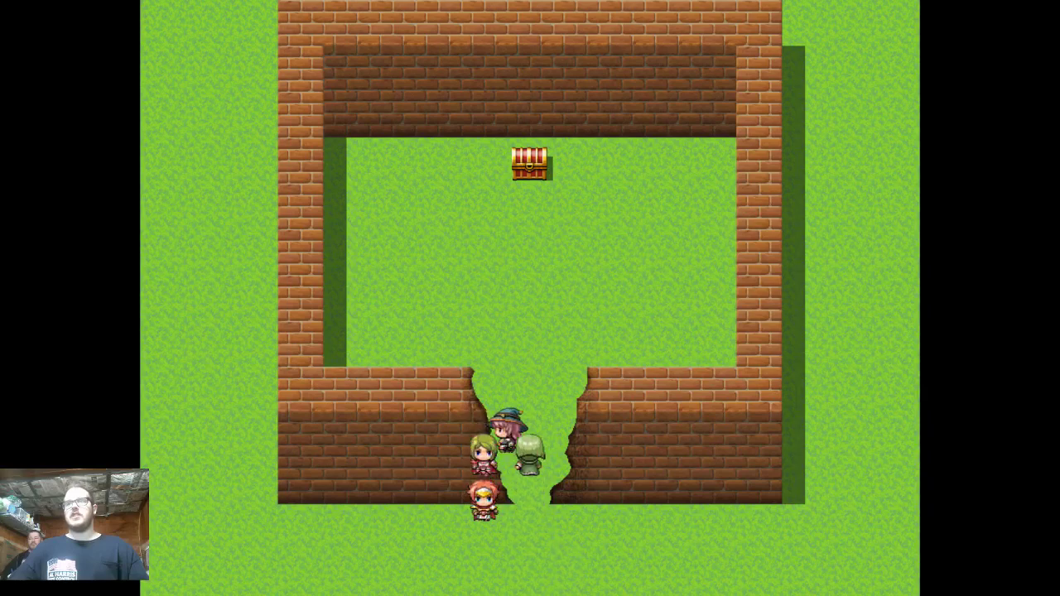
key("Down")
key("Up")
key("Up")
key("Up")
key("Up")
key("Up")
key("Up")
key("Down")
key("Down")
key("Down")
key("Down")
key("Down")
key("Down")
key("Right")
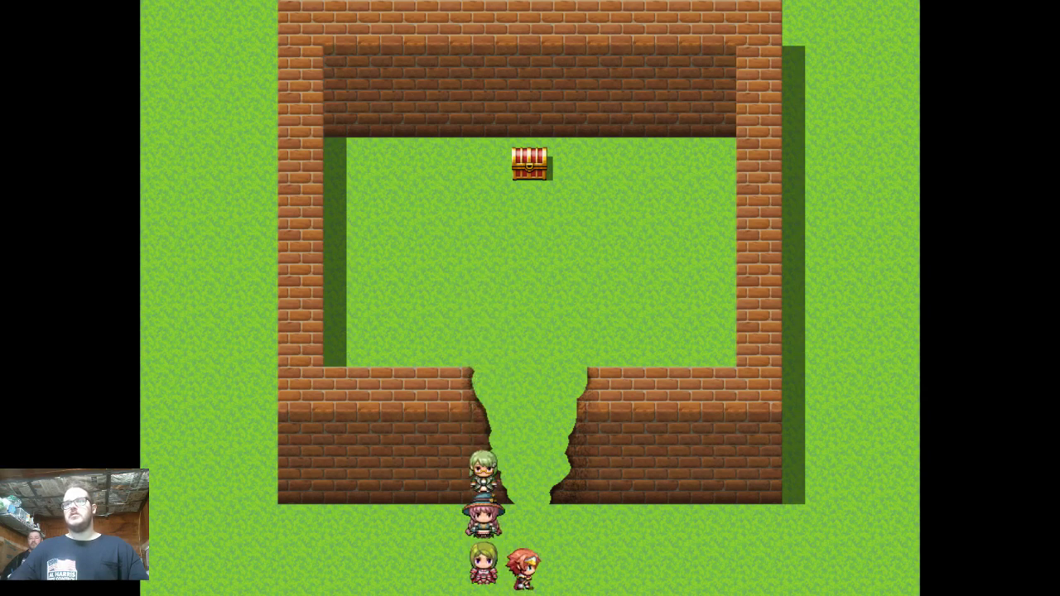
key("Up")
key("Up")
key("Up")
key("Up")
key("Left")
key("Down")
key("Down")
key("Down")
key("Up")
key("Right")
key("Right")
key("Down")
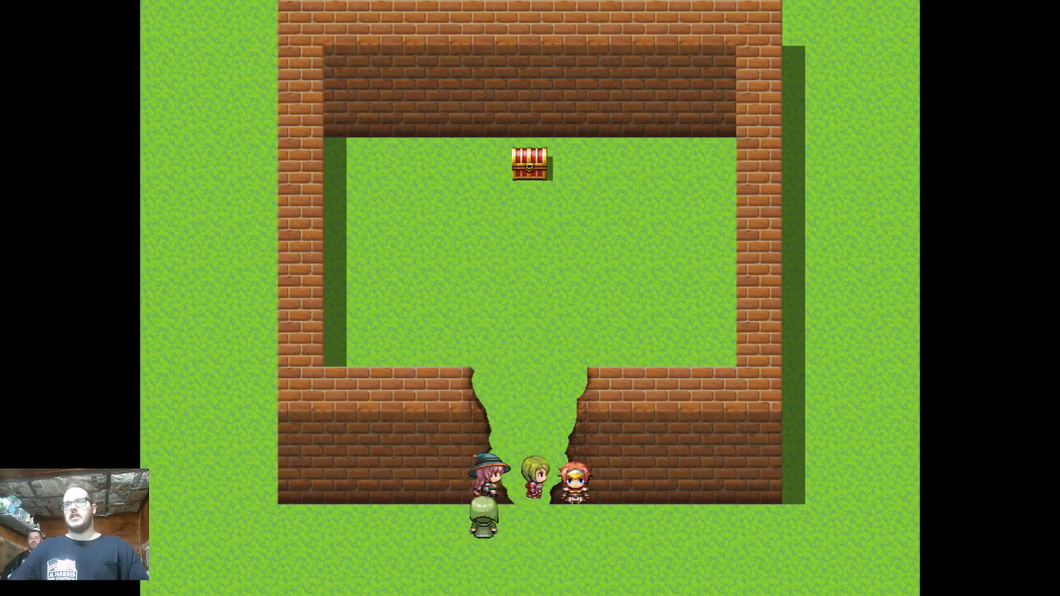
key("Up")
key("Up")
key("Up")
key("Up")
key("Left")
key("Left")
key("Down")
key("Down")
key("Down")
key("Down")
key("Down")
key("Down")
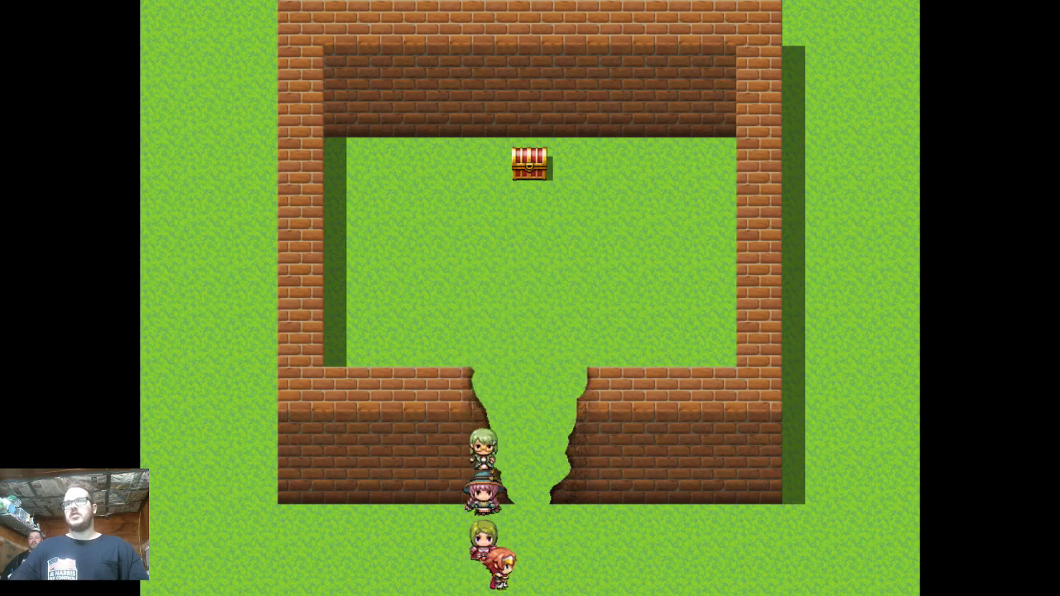
Walk up through the gap to the chest, open it, dismiss its message, and end the playtest.
key("Up")
key("Up")
key("Up")
key("Up")
key("Up")
key("Up")
key("Up")
key("Up")
key("Return")
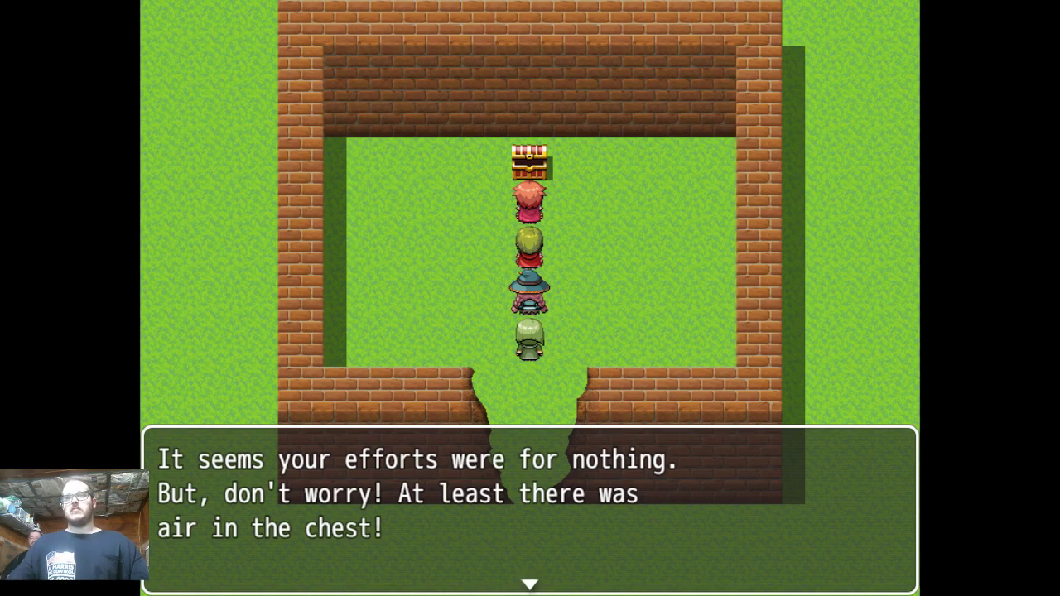
key("Return")
key("F4")
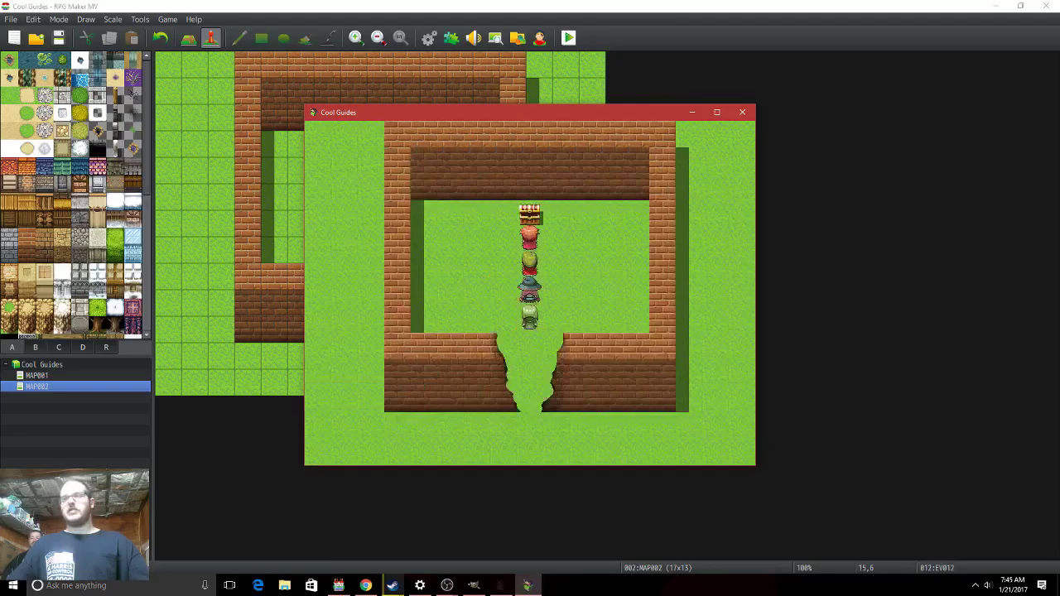
left_click(743, 113)
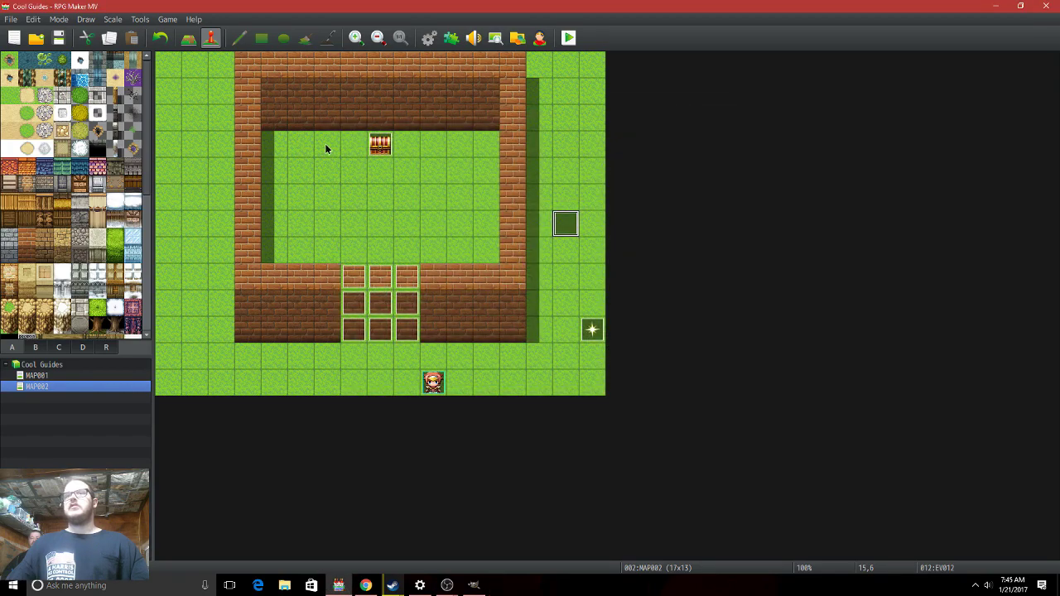
On page 2 of the BOT_LEFT event, set the priority to Same as characters, enable Through, and save the event.
double_click(350, 331)
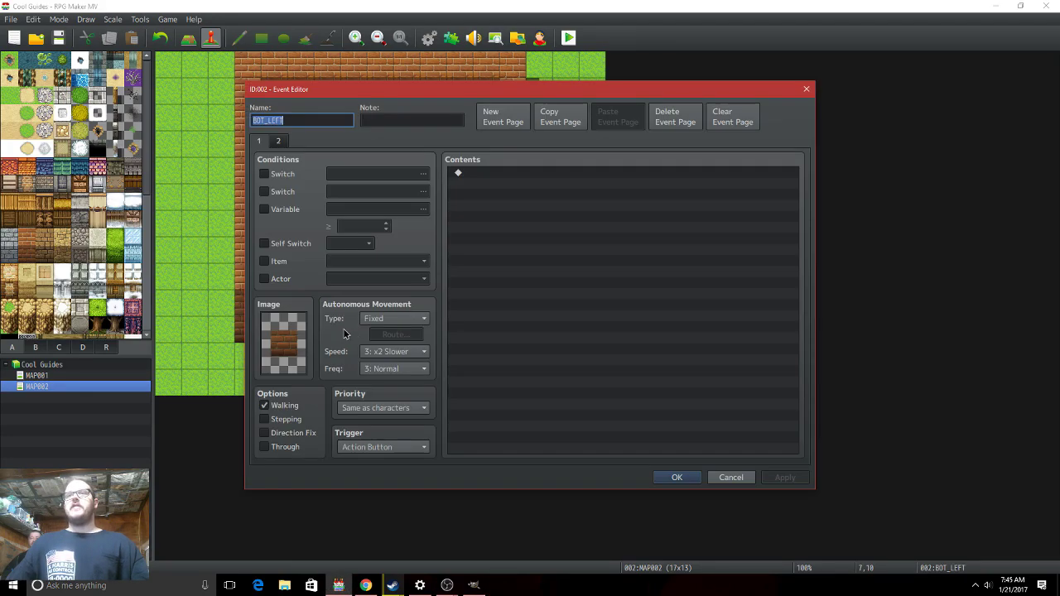
left_click(281, 146)
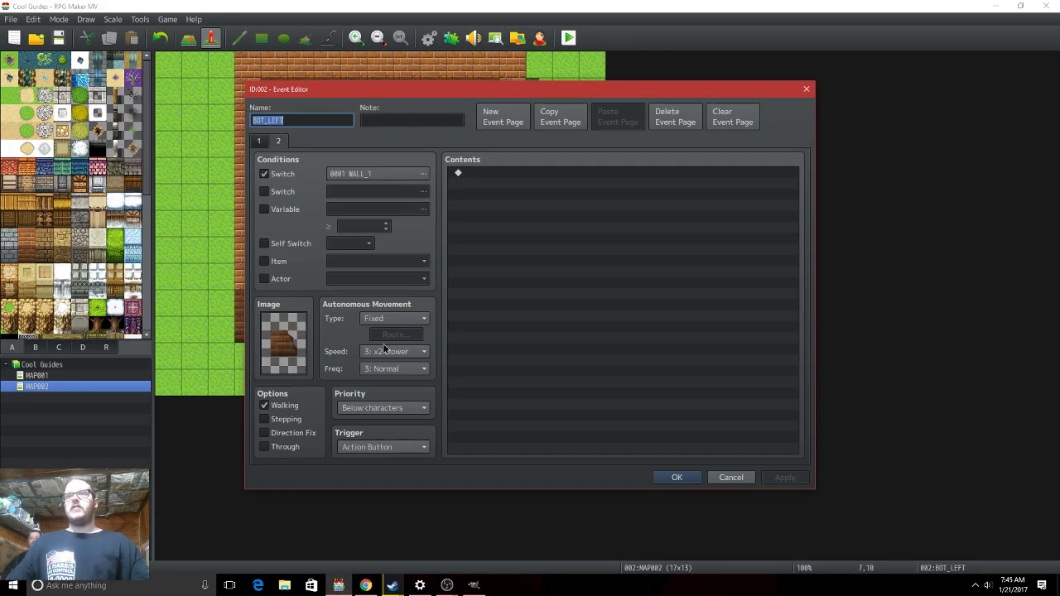
left_click(386, 408)
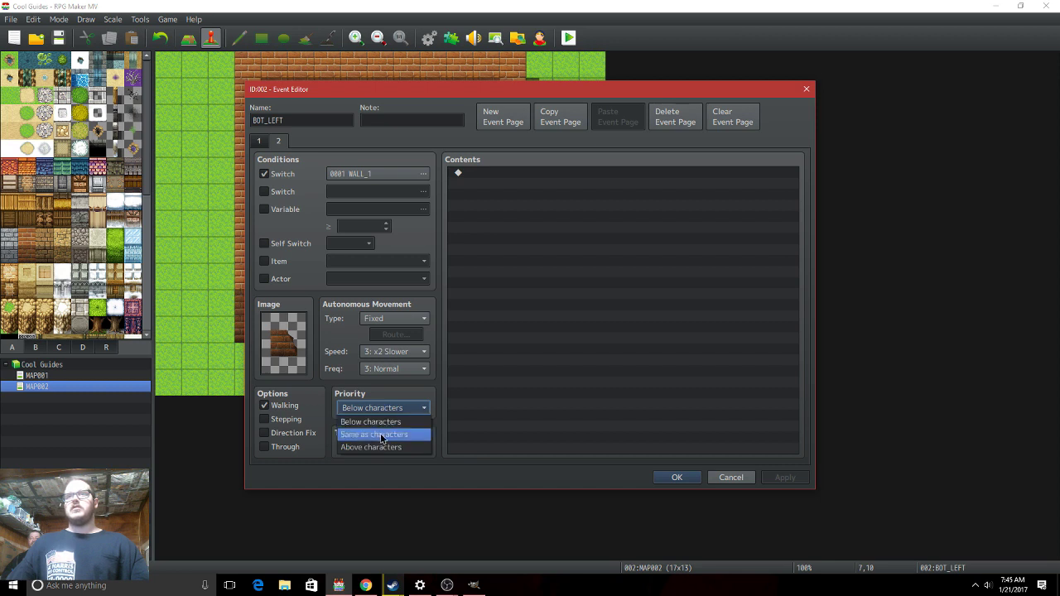
left_click(375, 422)
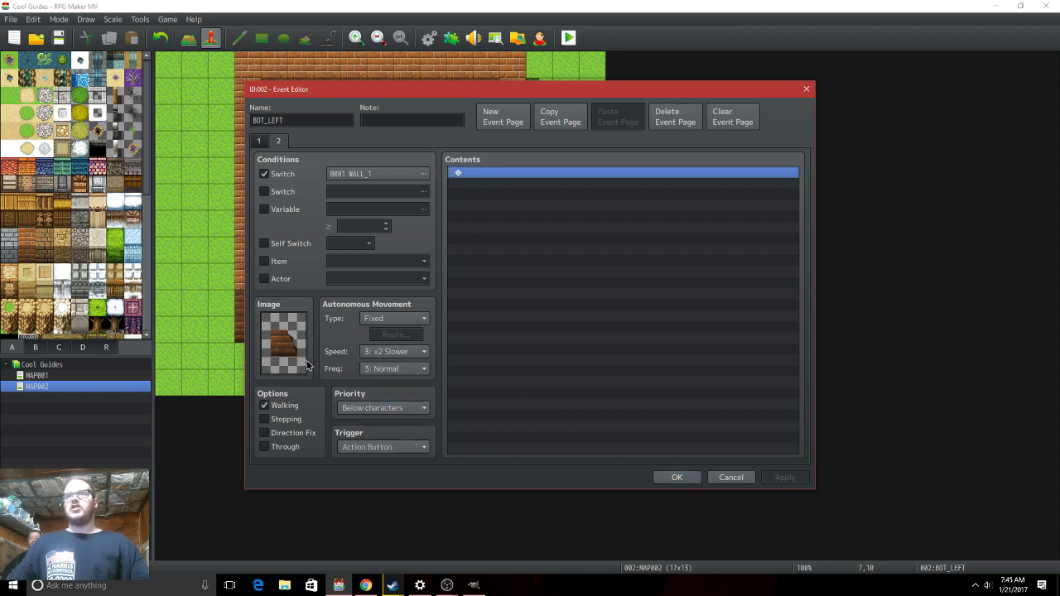
left_click(381, 407)
left_click(372, 436)
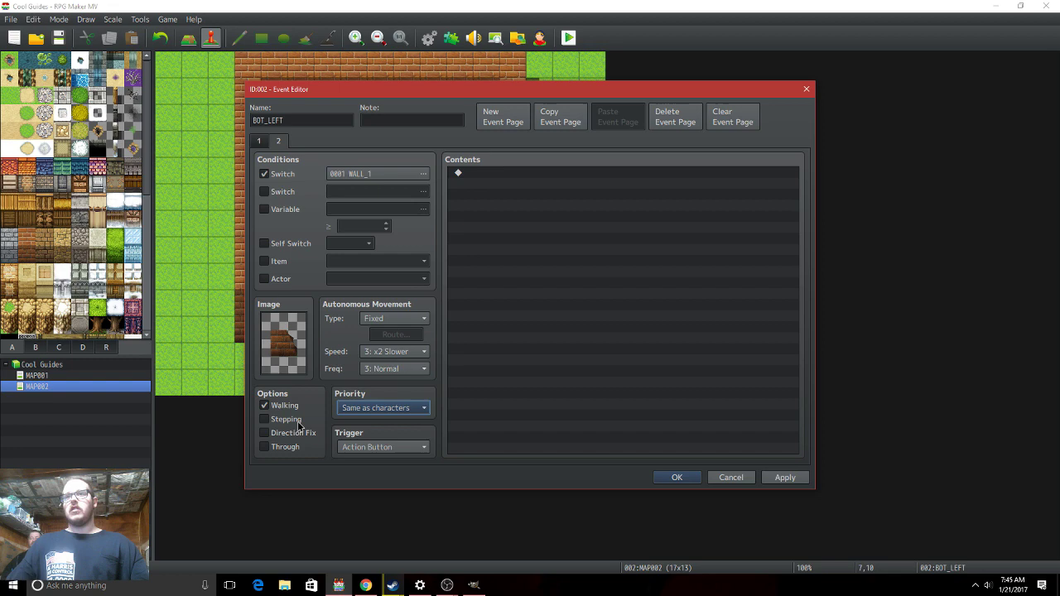
left_click(285, 447)
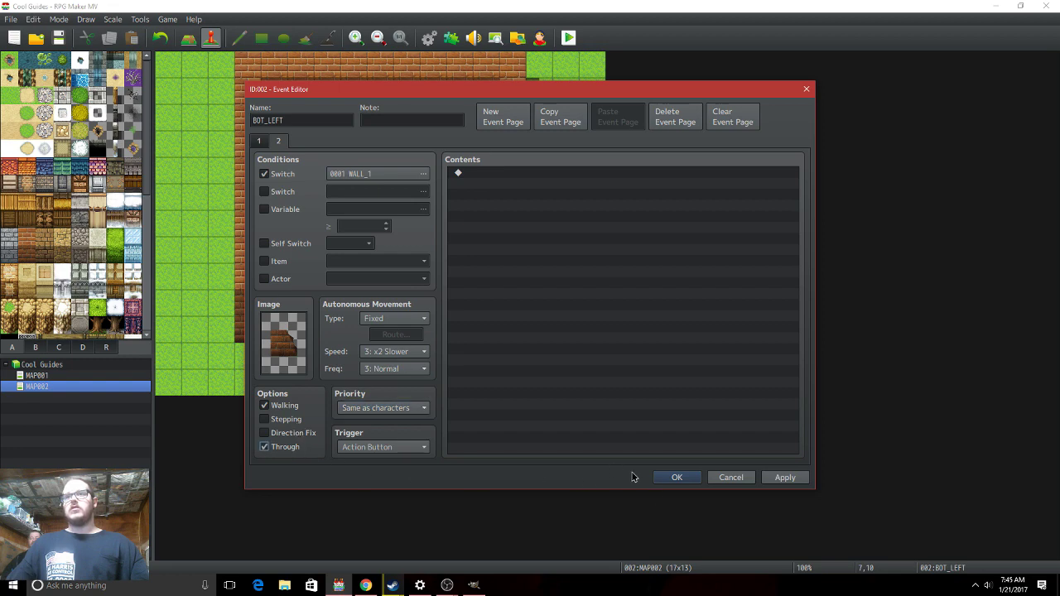
left_click(675, 477)
On page 2 of the BOT_RIGHT event, set the priority to Same as characters, enable Through, and save the event.
left_click(391, 335)
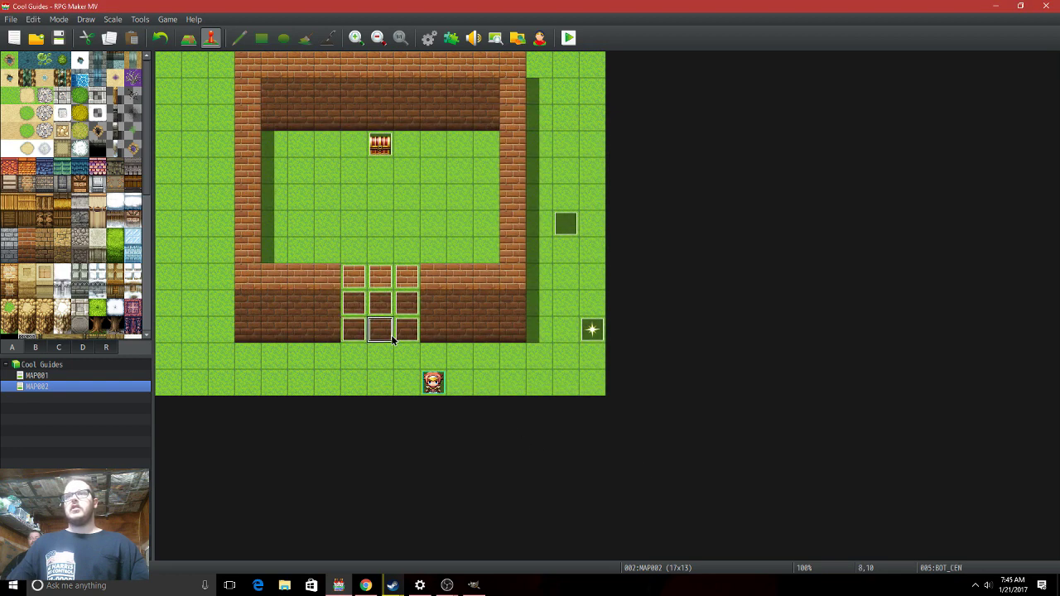
double_click(406, 330)
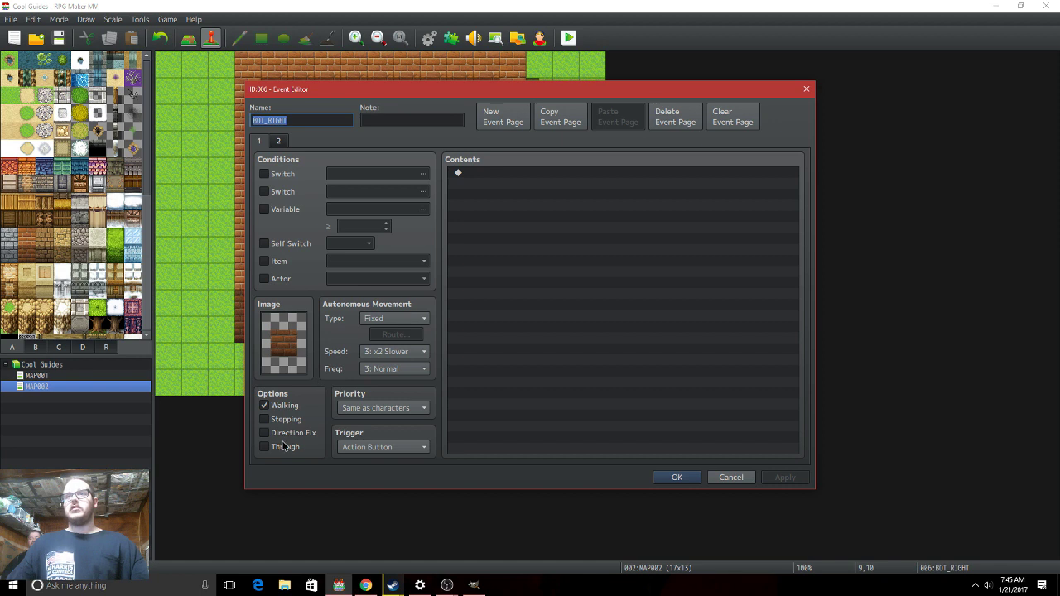
left_click(382, 407)
left_click(282, 161)
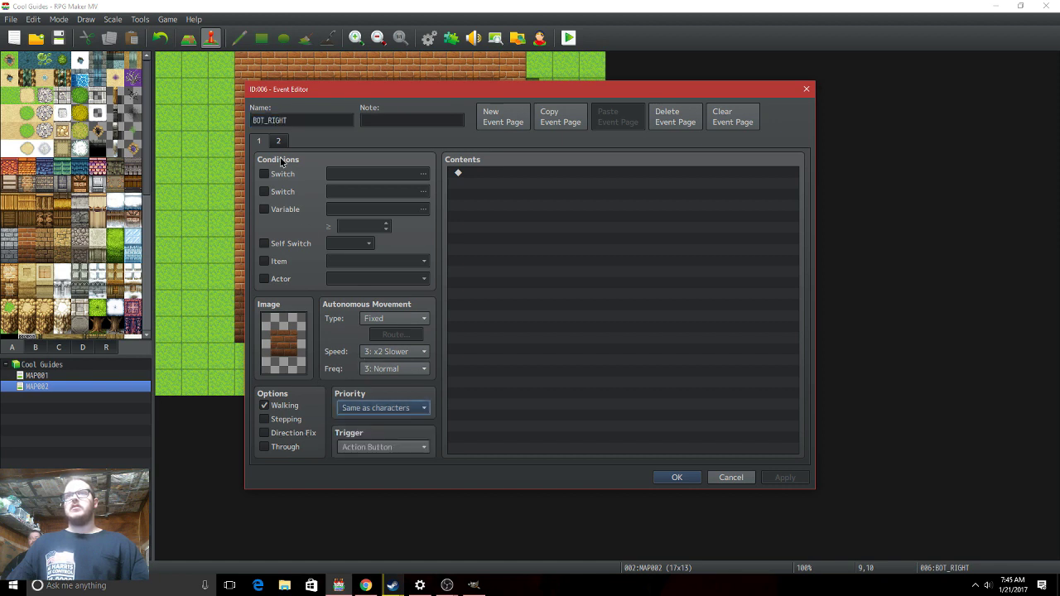
left_click(281, 142)
left_click(370, 417)
left_click(369, 429)
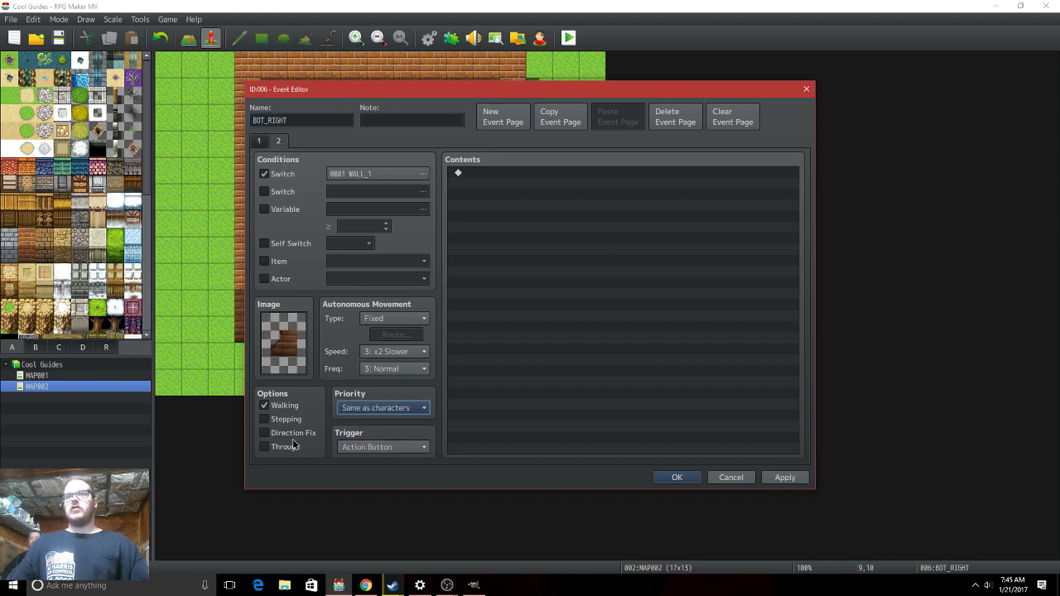
left_click(278, 445)
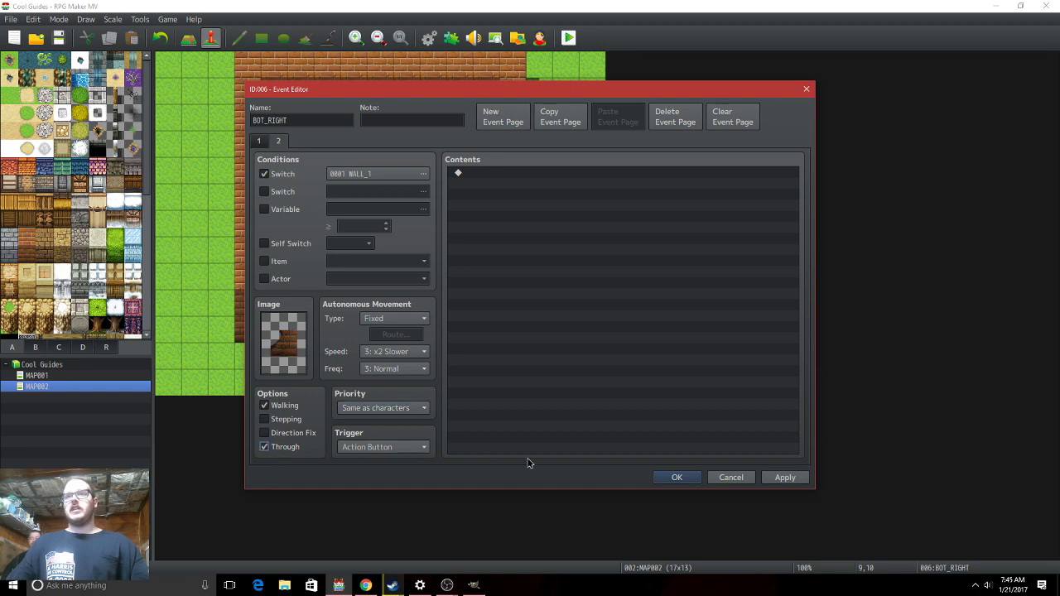
left_click(677, 476)
On page 2 of the BOT_CEN event, enable Through, set the priority to Same as characters, and save the event.
double_click(386, 335)
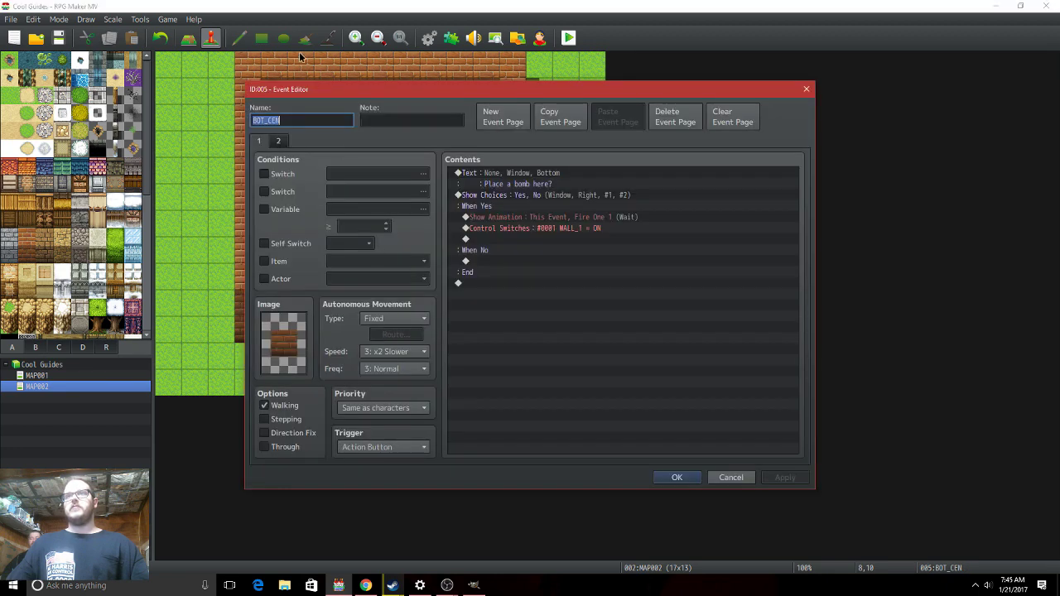
left_click(278, 141)
left_click(285, 446)
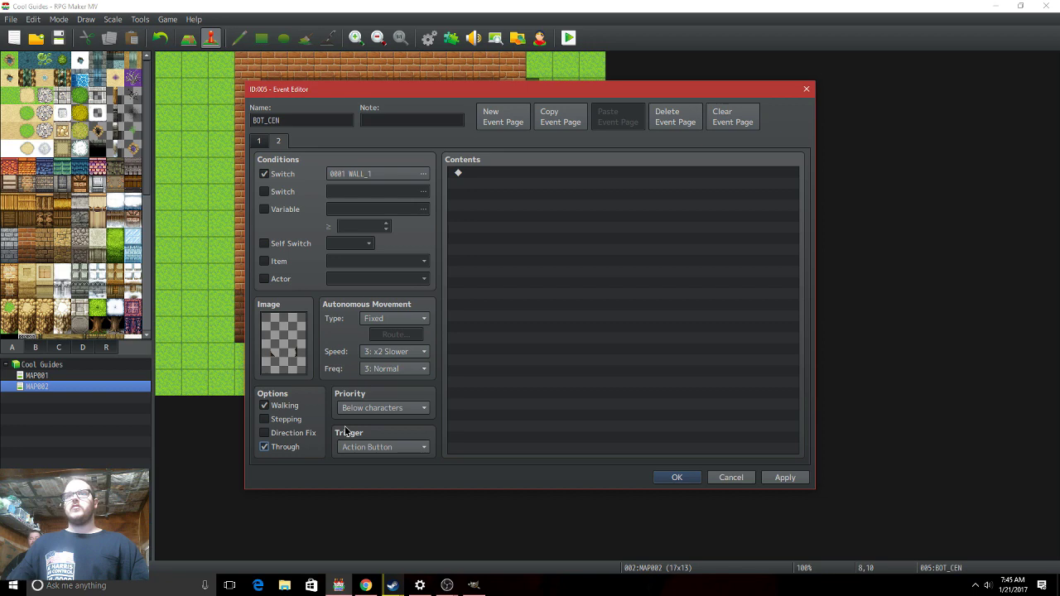
left_click(382, 408)
left_click(369, 434)
left_click(676, 477)
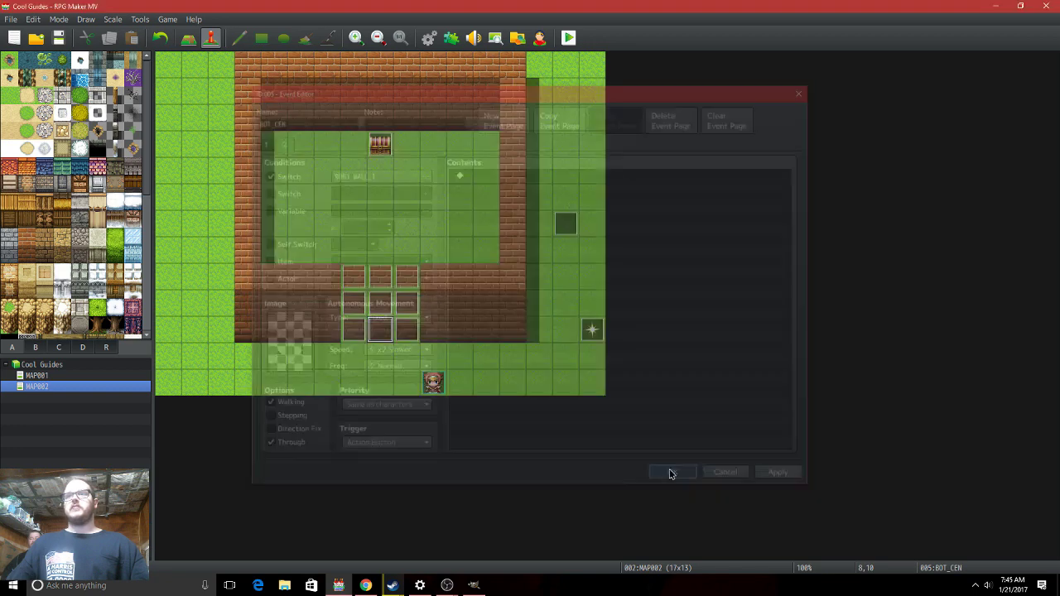
Check the priority and Through settings on page 2 of the BOT_RIGHT event, and close it without changes.
double_click(414, 334)
left_click(279, 141)
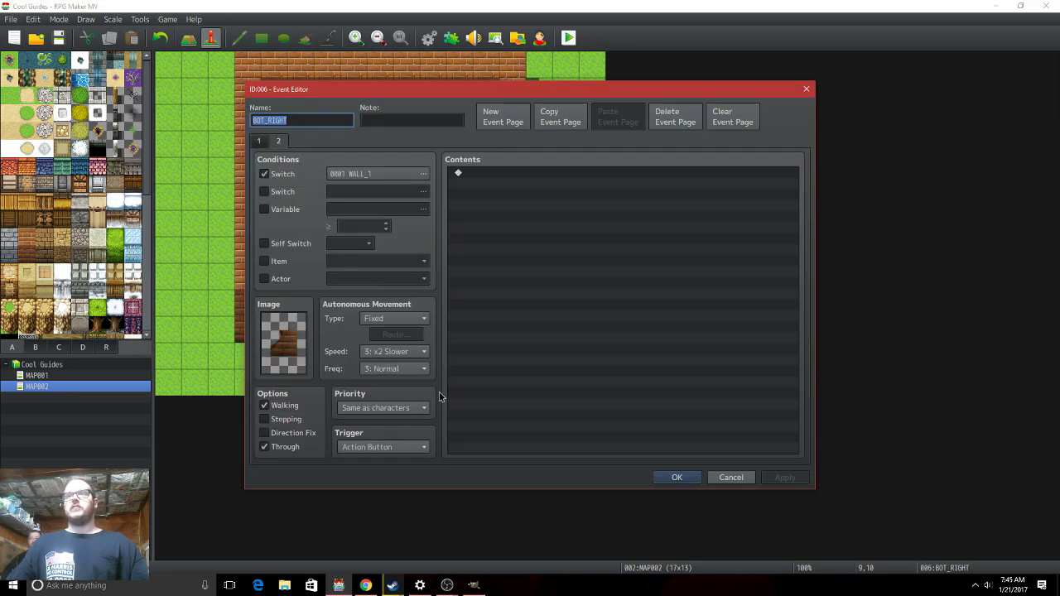
key("Escape")
On page 2 of the MID_RIGHT event, set the priority to Above characters and save the event.
double_click(407, 303)
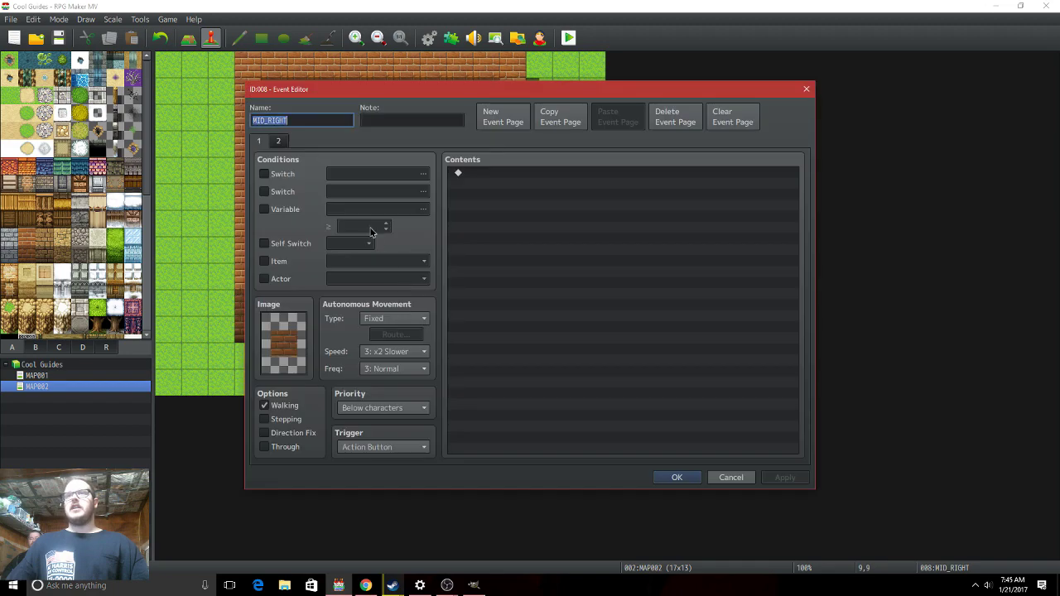
left_click(280, 141)
left_click(381, 407)
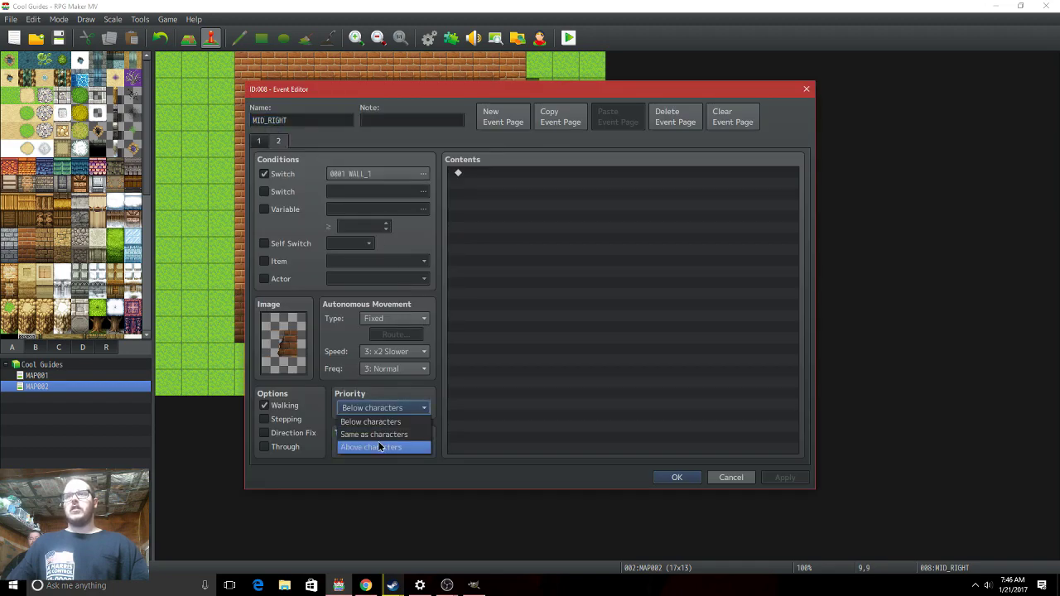
left_click(380, 447)
key("Return")
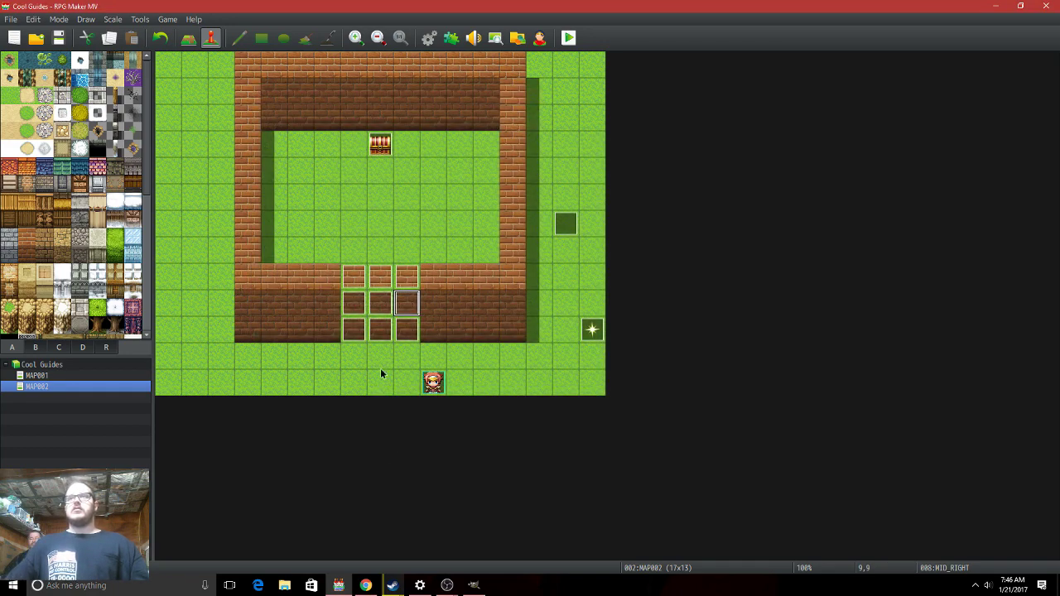
On page 2 of the MID_LEFT event, set the priority to Above characters and save the event.
double_click(360, 308)
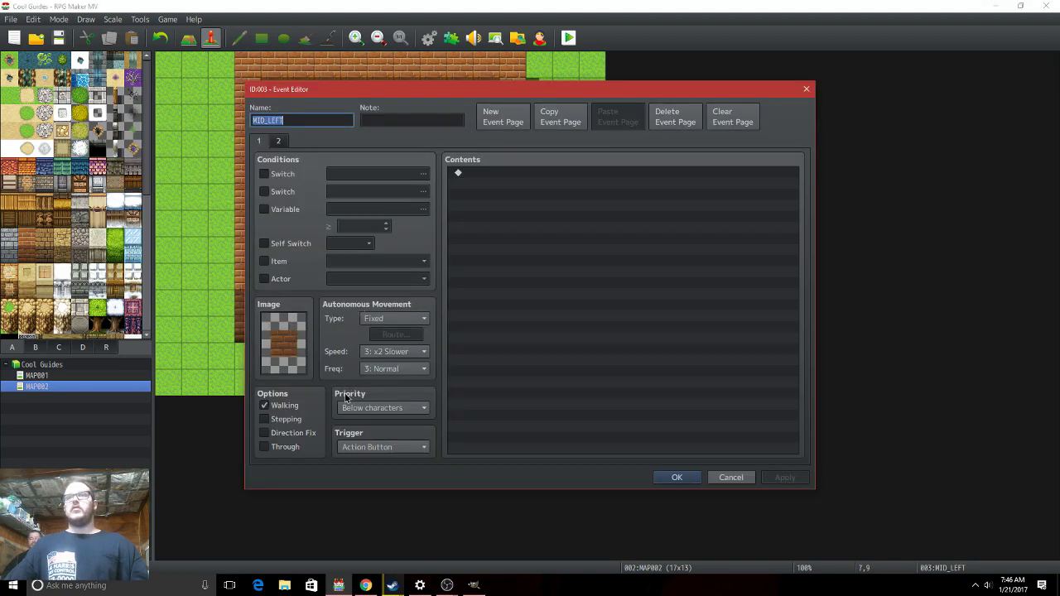
left_click(348, 406)
left_click(278, 141)
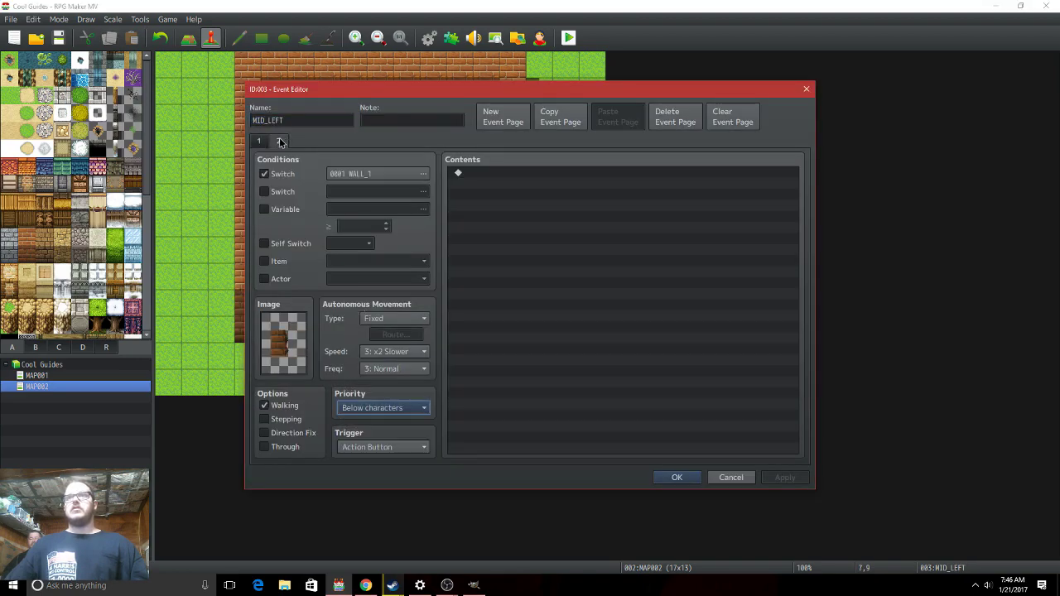
left_click(413, 407)
left_click(401, 447)
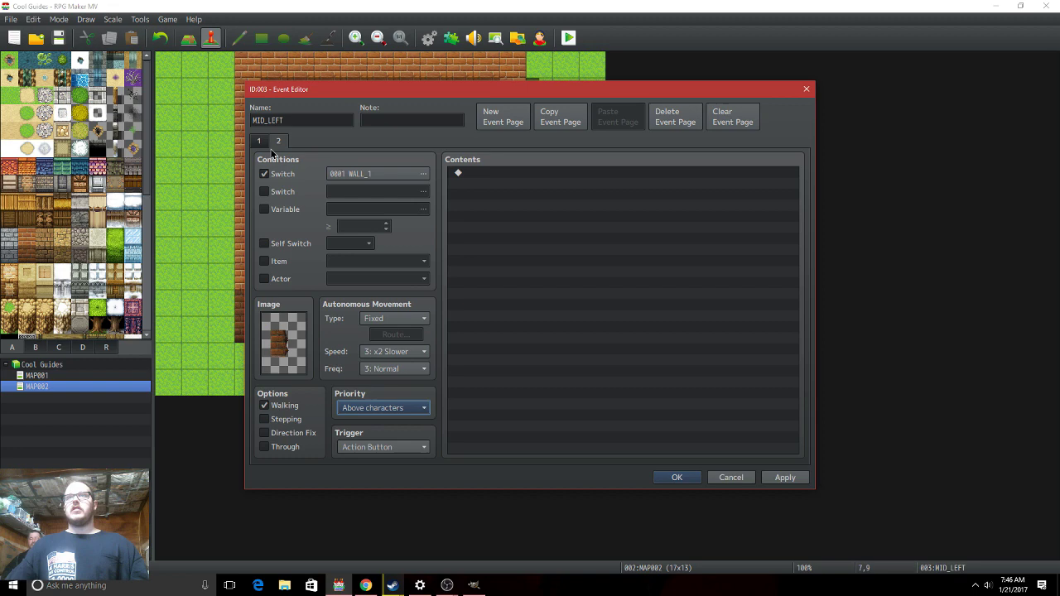
left_click(261, 142)
key("Return")
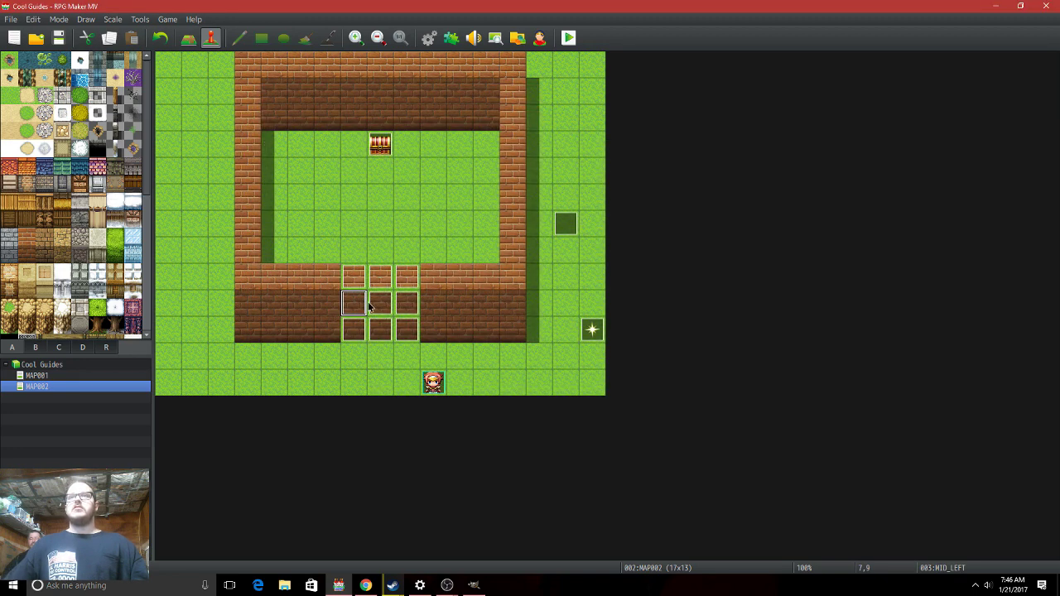
On page 2 of the TOP_LEFT event, set the priority to Above characters and save the event.
double_click(356, 278)
left_click(279, 141)
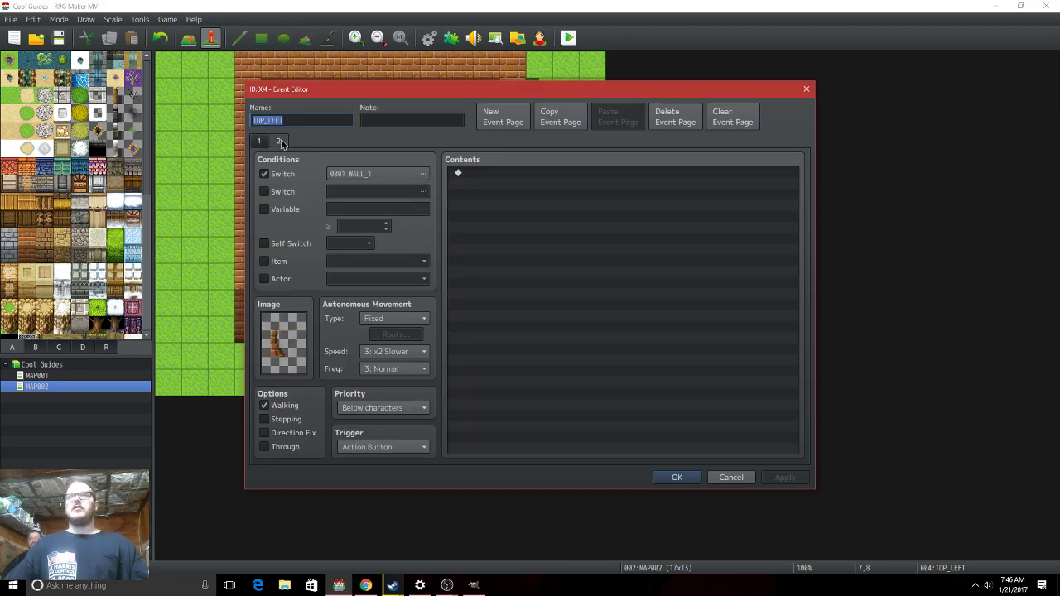
left_click(414, 407)
left_click(393, 447)
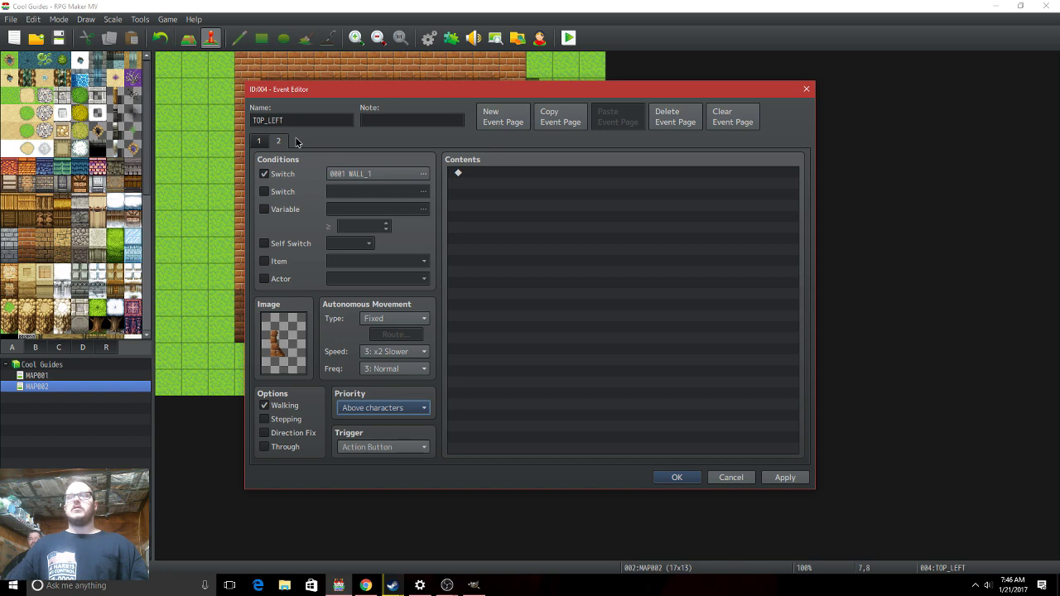
key("Return")
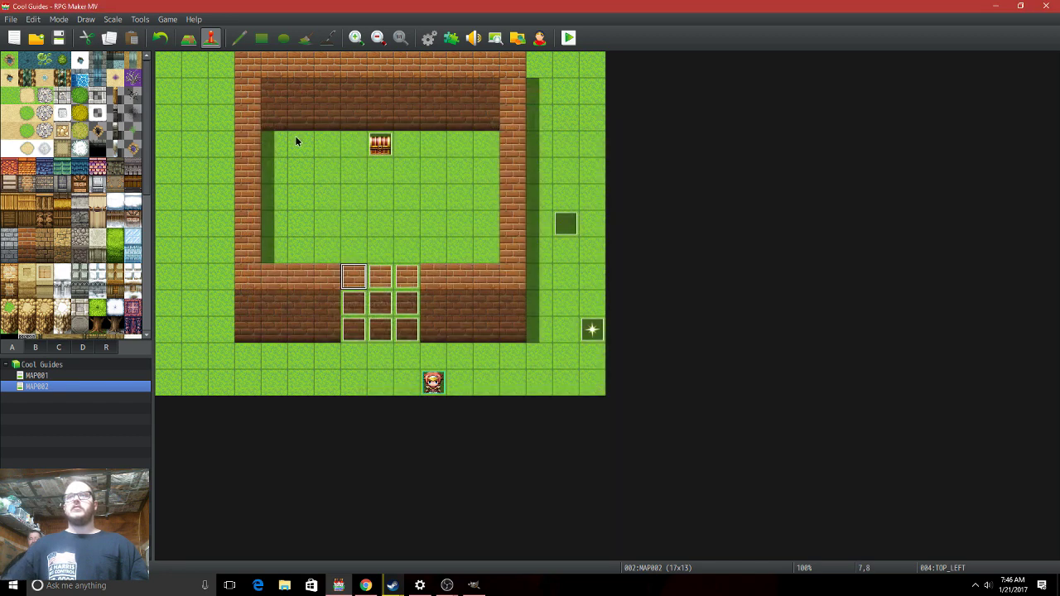
On page 2 of the TOP_RIGHT event, set the priority to Above characters and save the event.
double_click(399, 276)
left_click(279, 142)
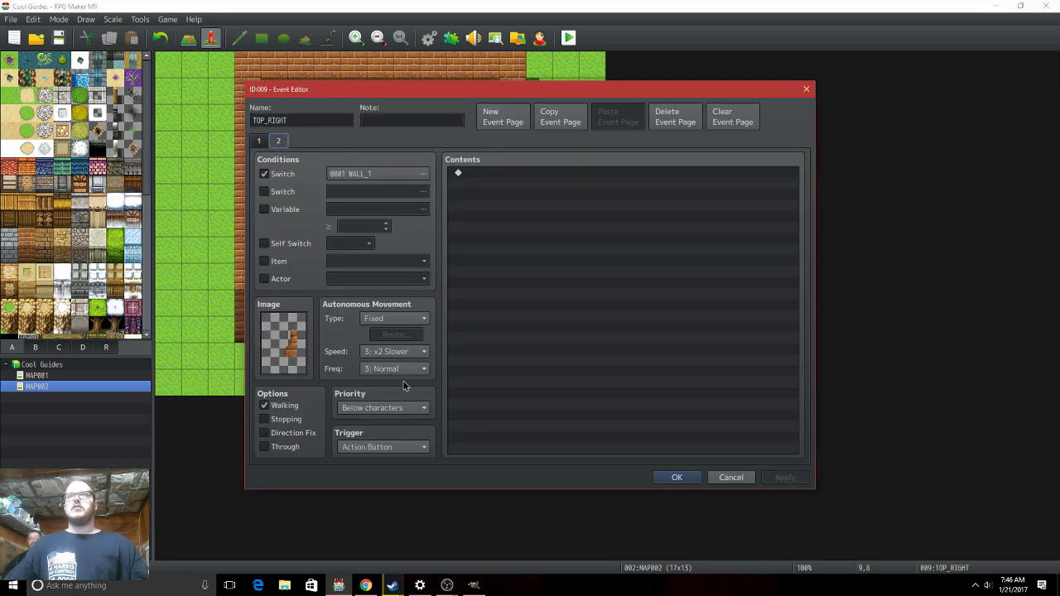
left_click(399, 407)
left_click(391, 433)
left_click(391, 446)
left_click(390, 424)
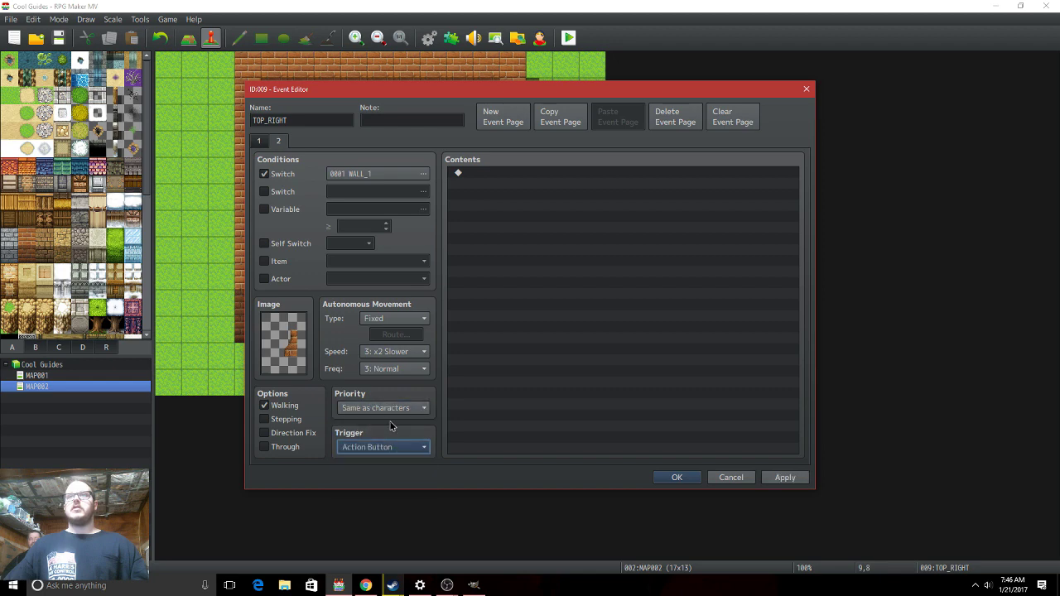
left_click(390, 410)
left_click(390, 444)
key("Return")
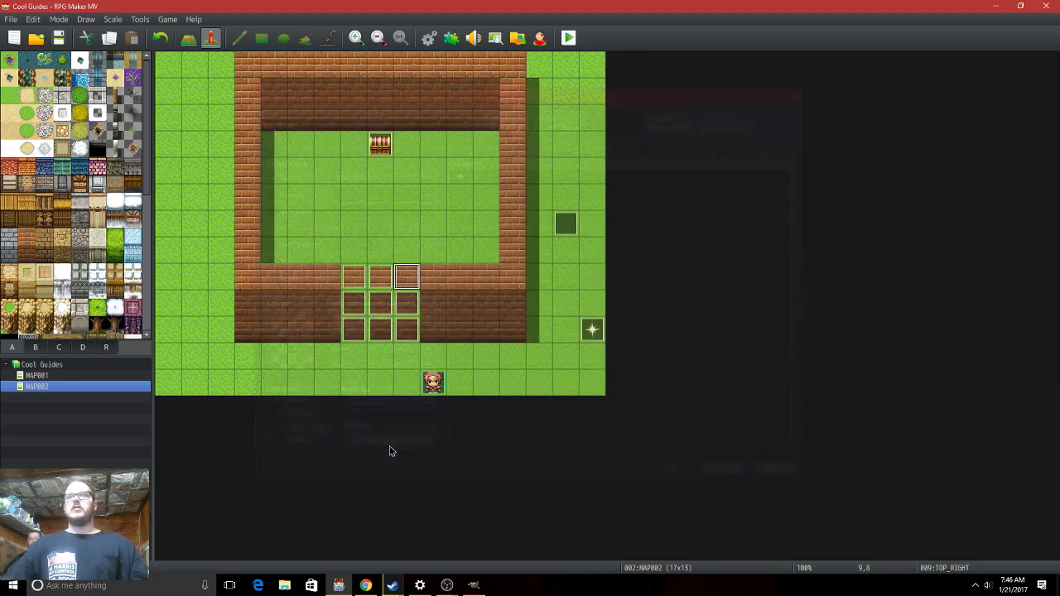
Start a playtest, walk to the sparkle on the wall, and answer Yes to placing a bomb.
left_click(571, 40)
left_click(495, 319)
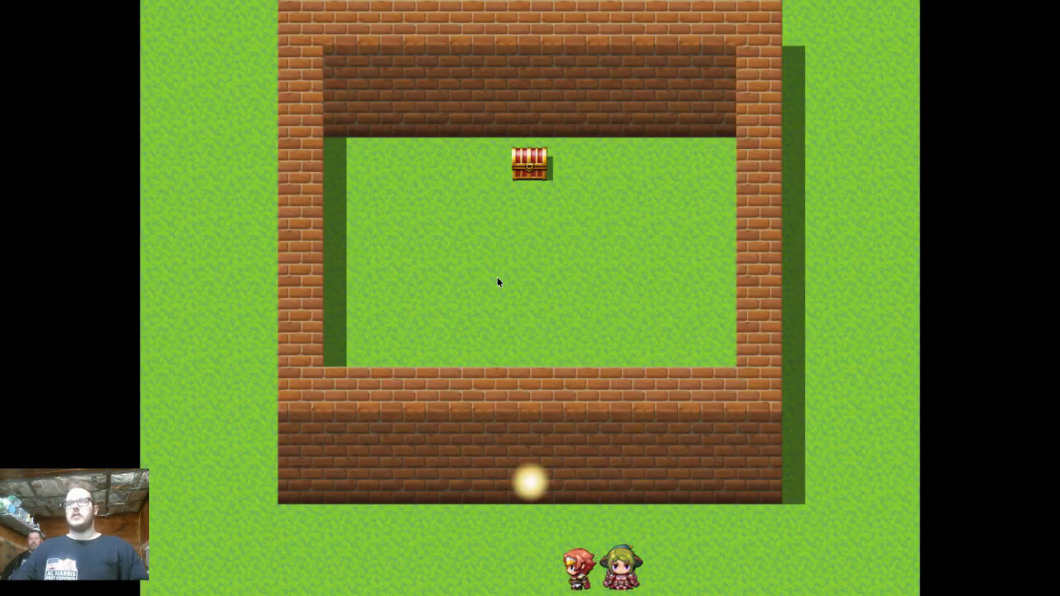
key("Return")
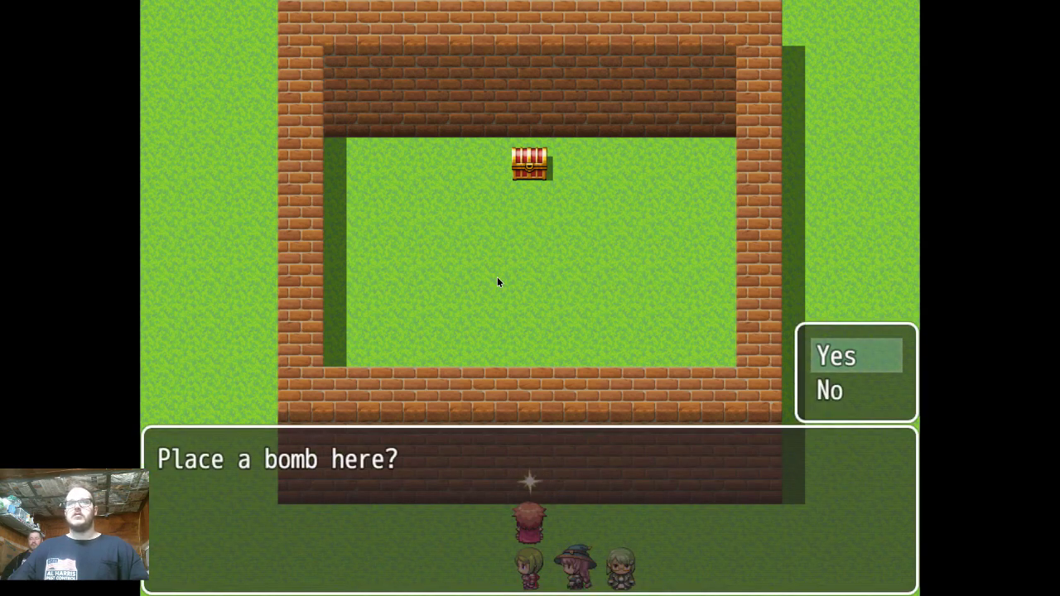
key("Return")
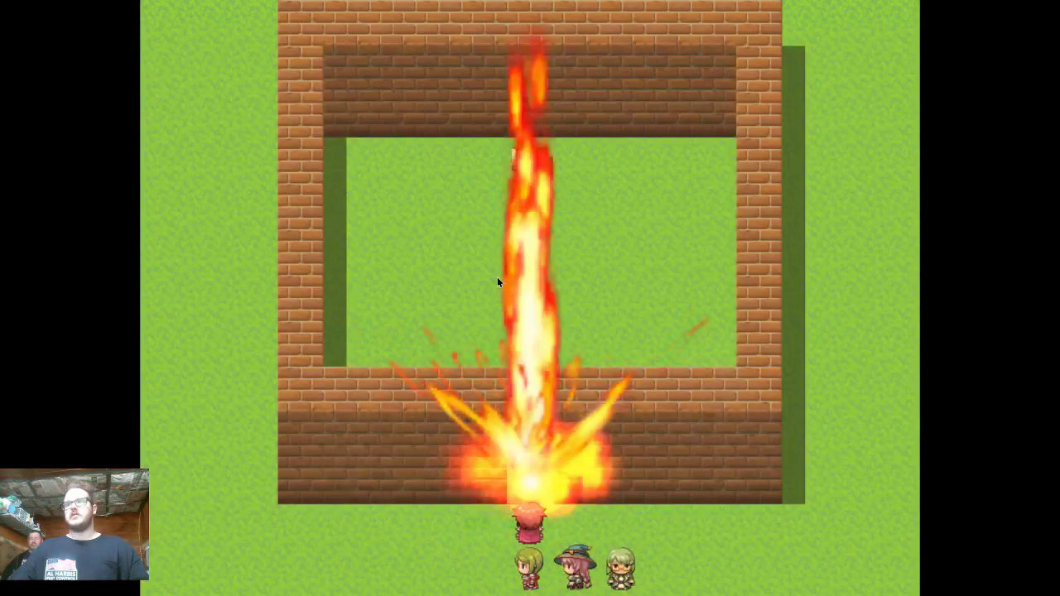
Walk up into the gap and over the broken wall pieces on its left side to check the overlap.
key("Up")
key("Left")
key("Down")
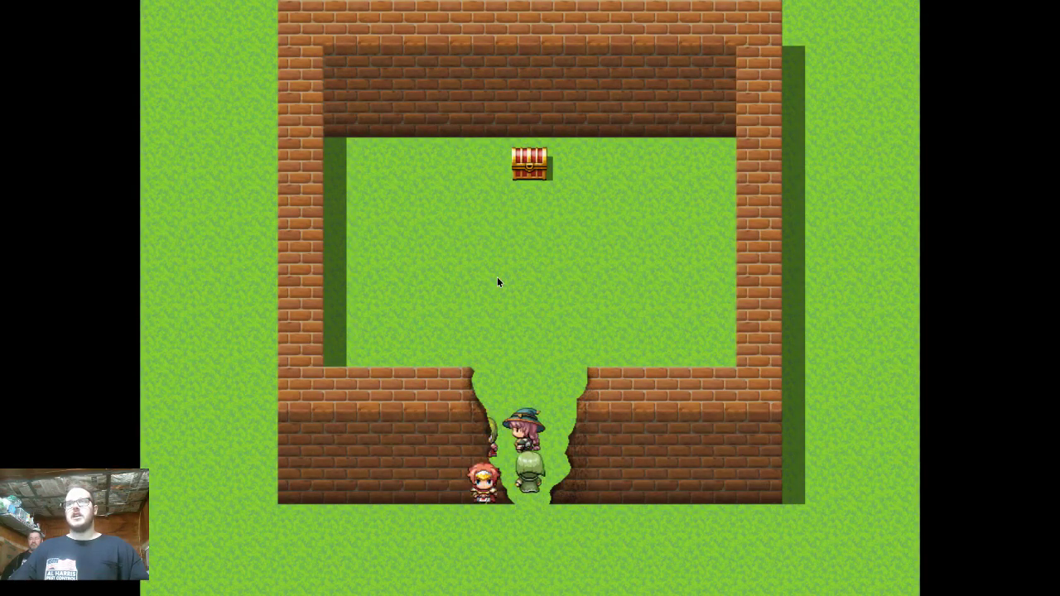
Walk up to the chest, open it, and end the playtest.
key("Up")
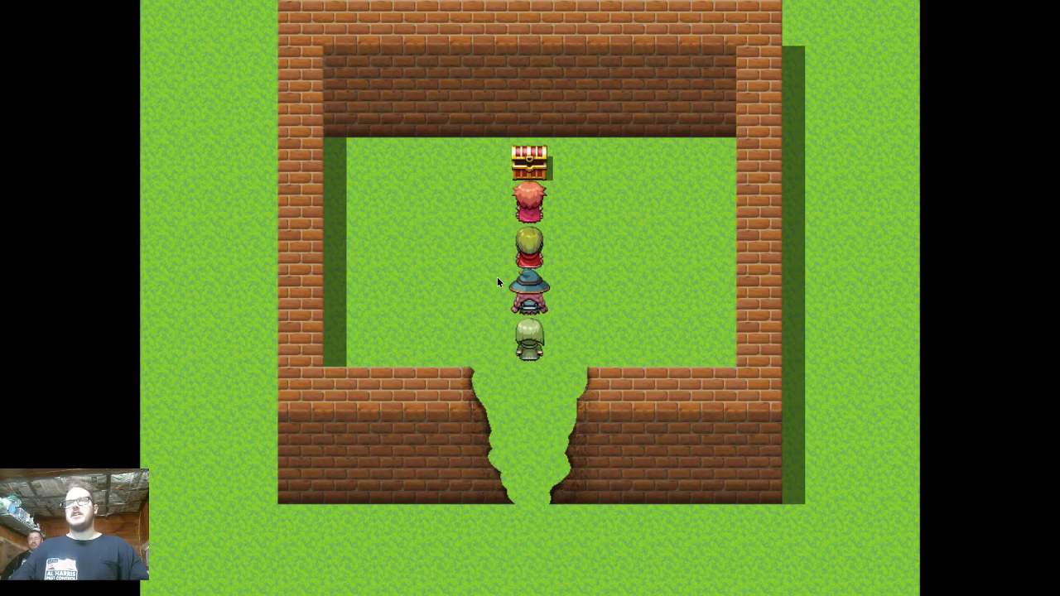
key("Return")
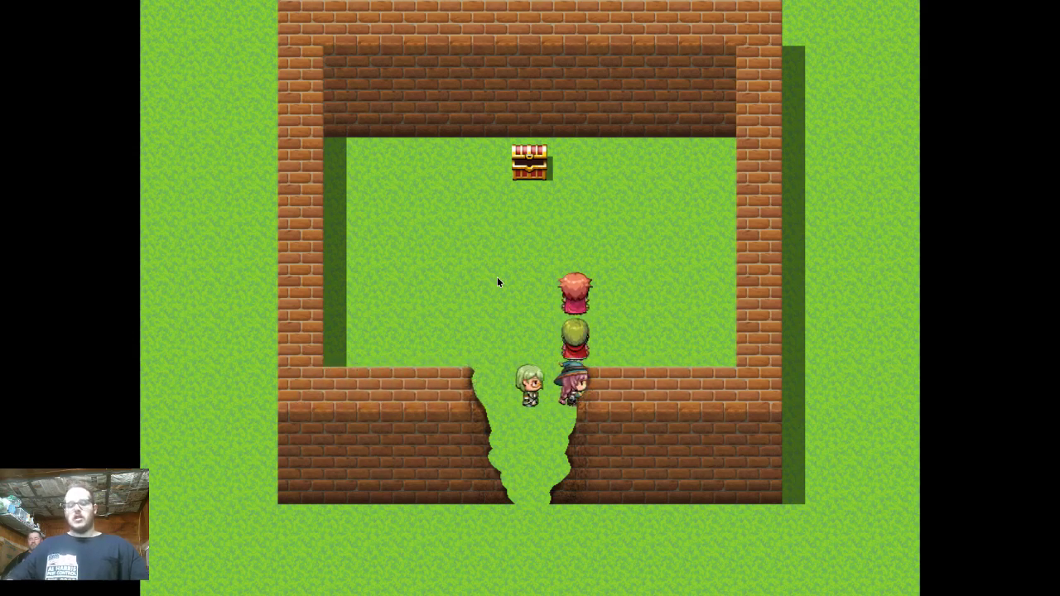
key("F4")
left_click(742, 112)
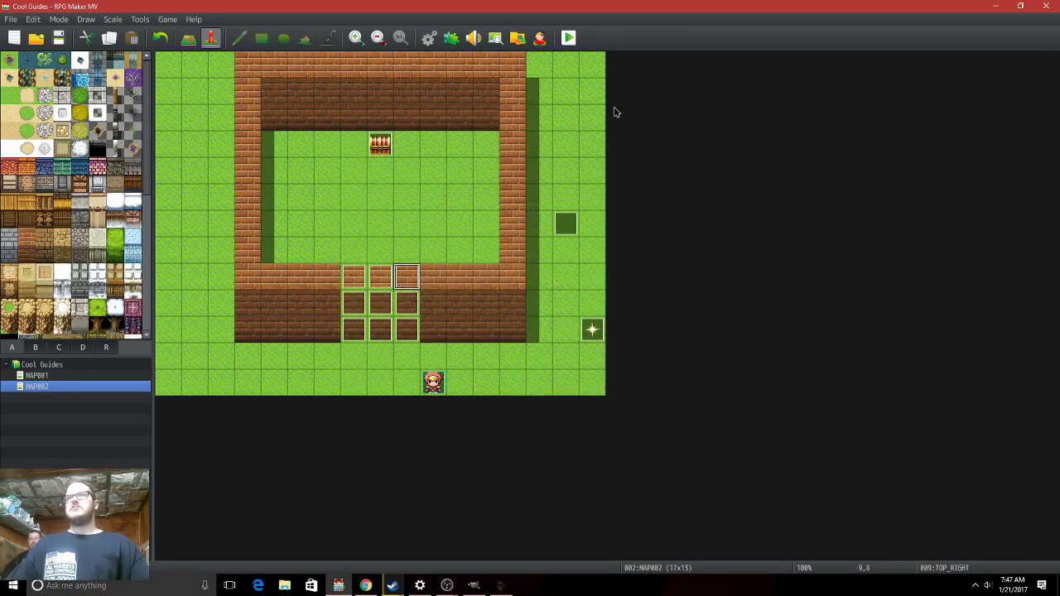
Create an event on the wall tile directly left of TOP_LEFT with priority Same as characters, and save it.
double_click(327, 276)
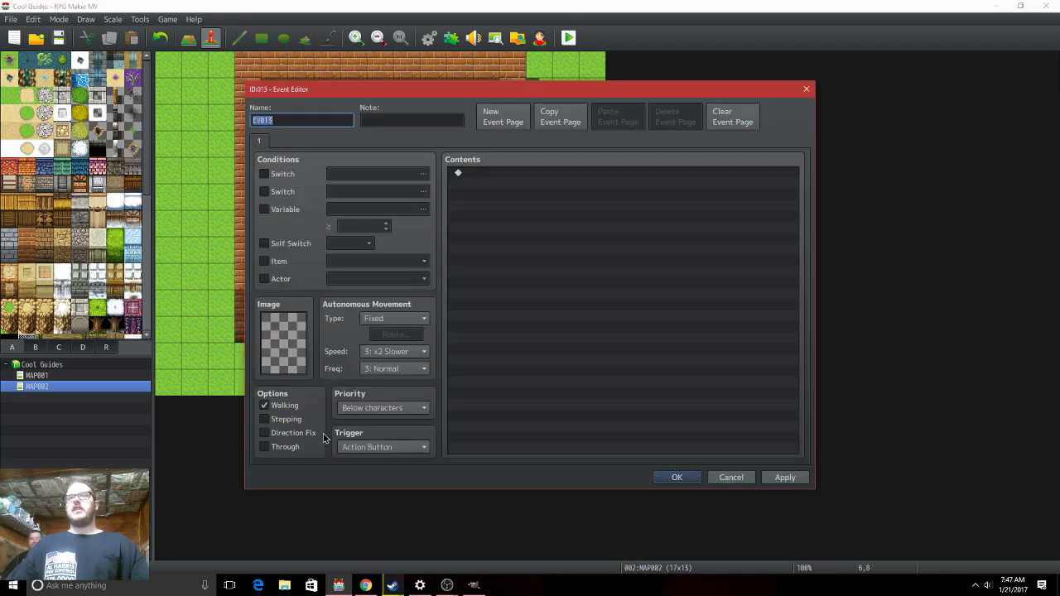
left_click(365, 408)
left_click(356, 435)
left_click(654, 478)
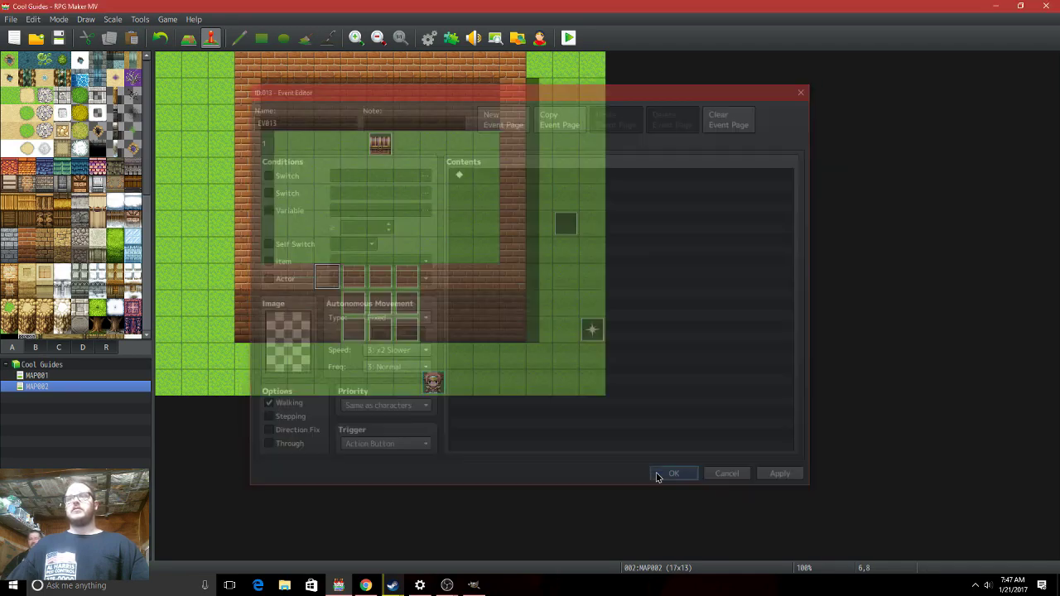